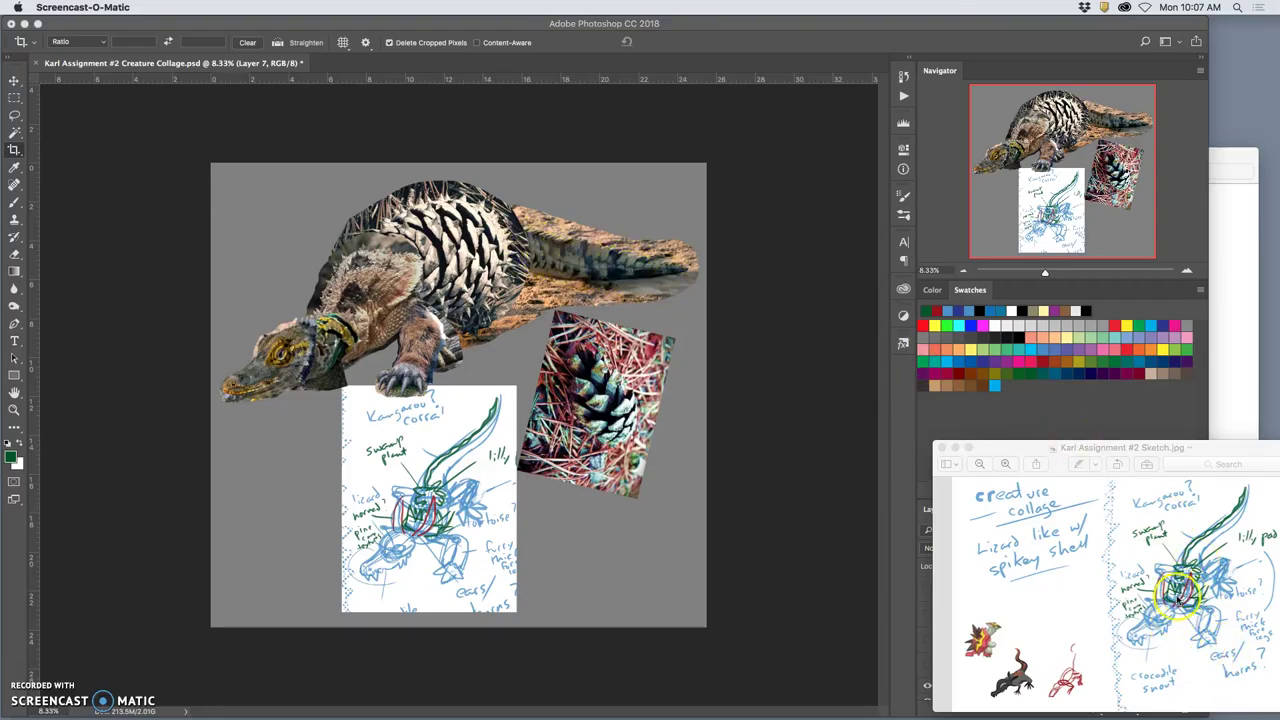
# Select the creature's pine cone shell layer and toggle its visibility to compare the body with and without the shell
pyautogui.click(467, 272)
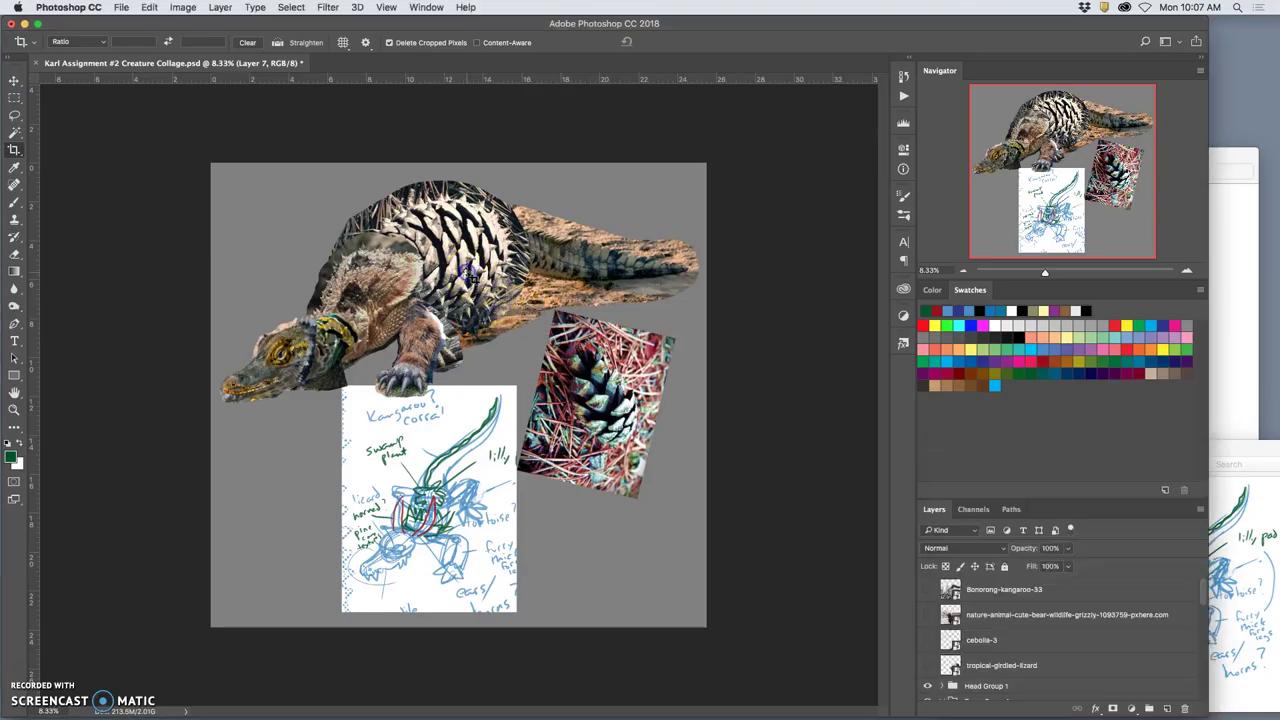
pyautogui.click(15, 79)
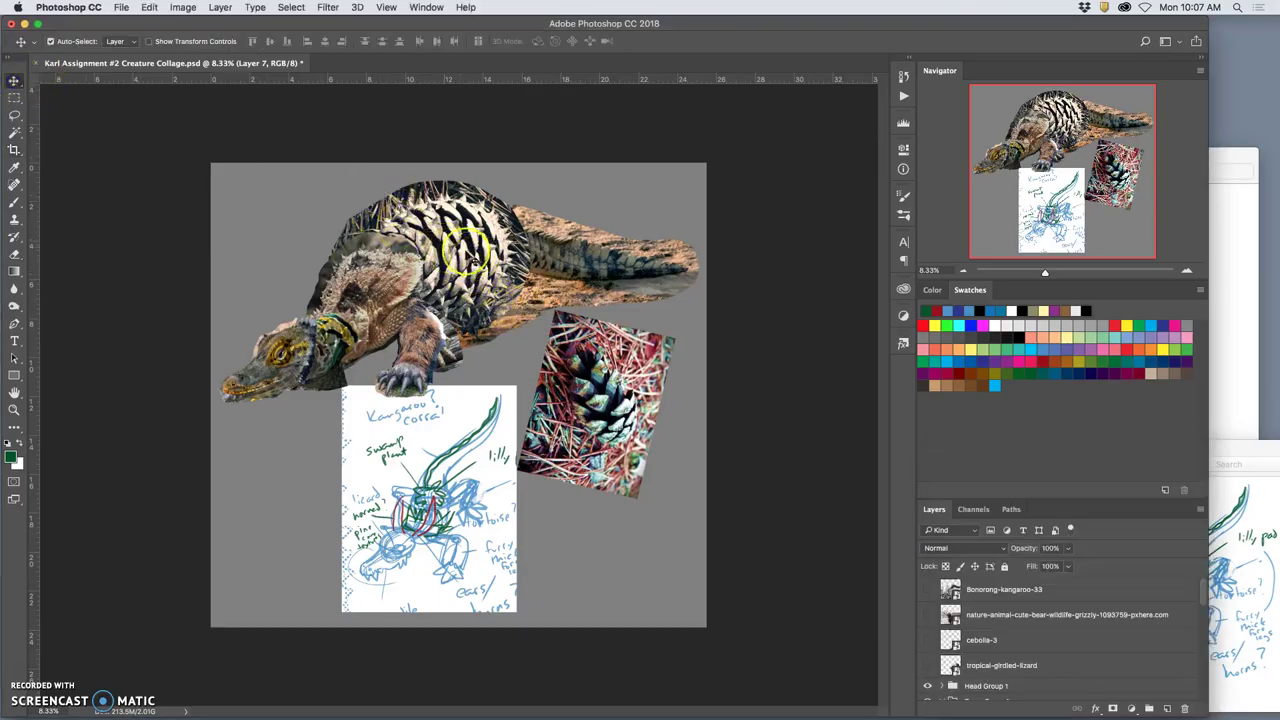
pyautogui.click(466, 252)
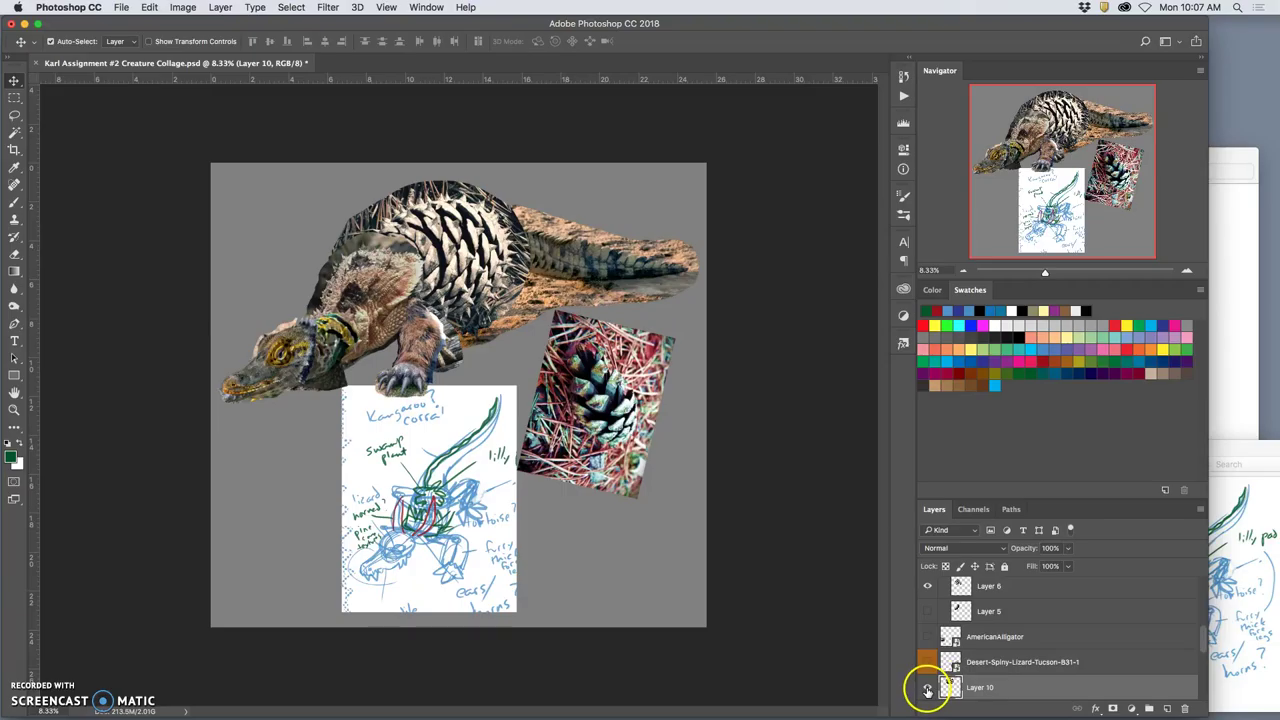
pyautogui.click(927, 690)
pyautogui.click(927, 690)
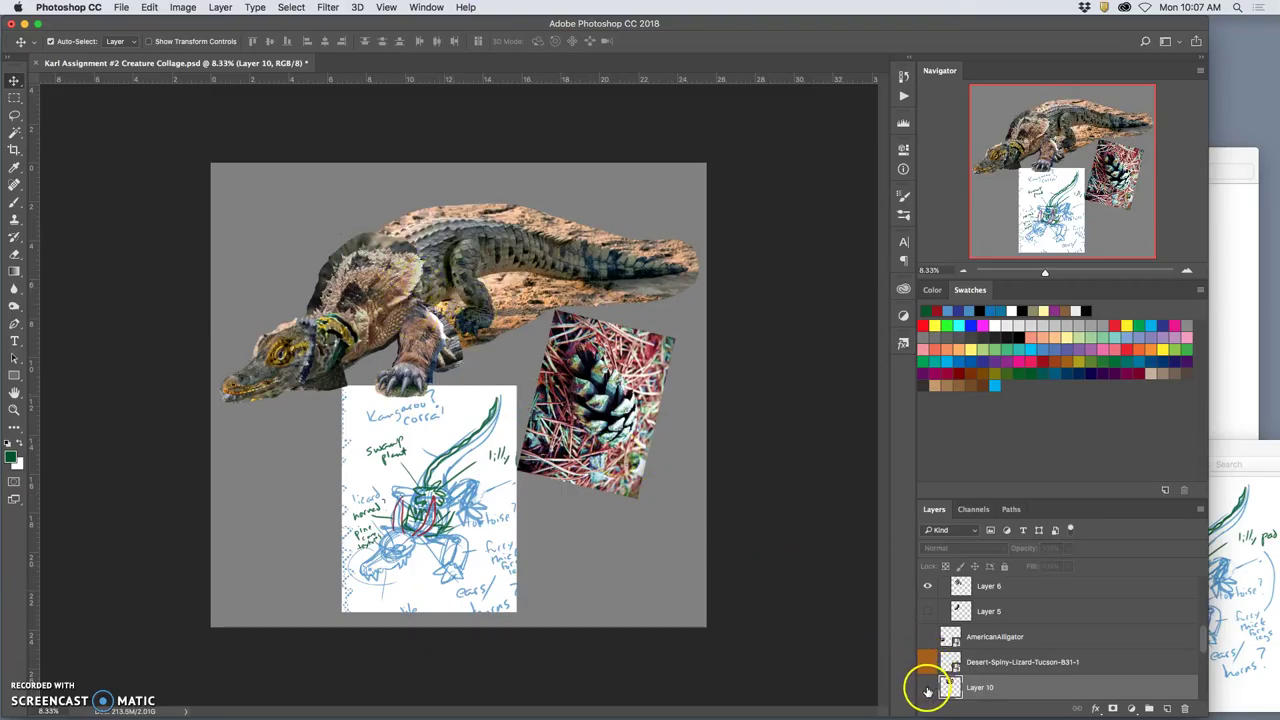
pyautogui.click(927, 687)
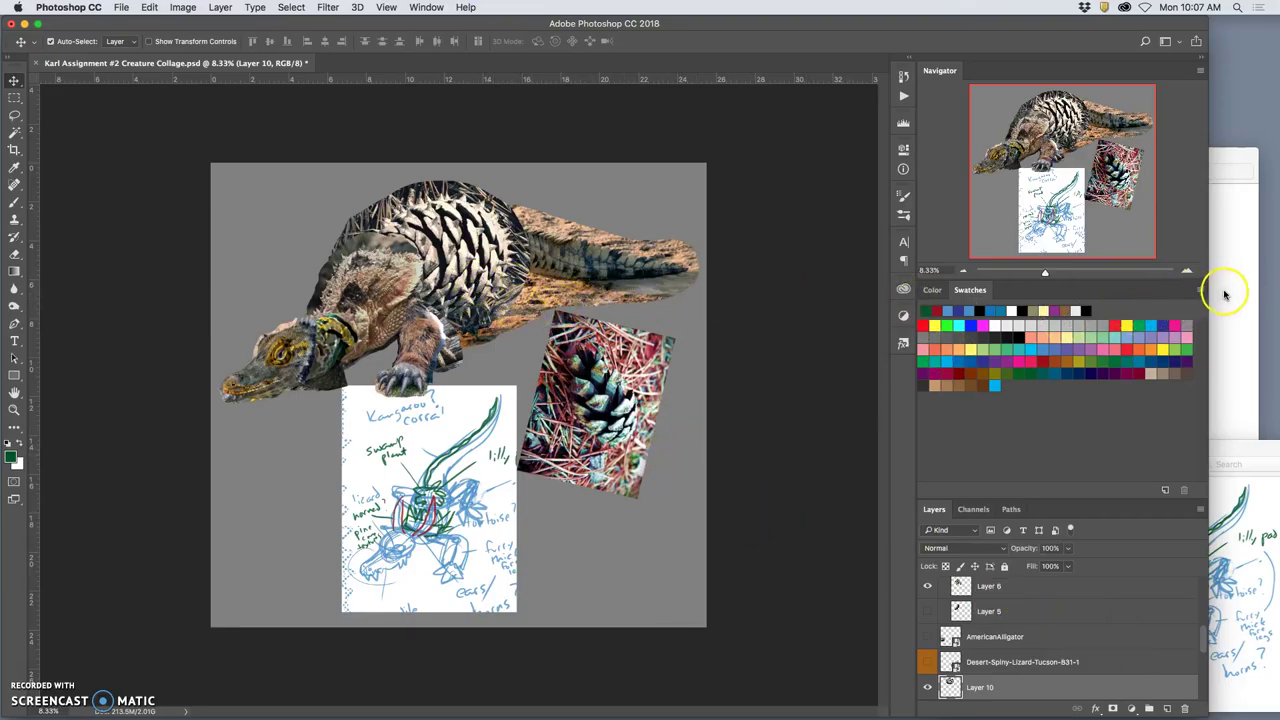
# Switch to Chrome and look through the dragon fruit image results for usable textures, minimizing the browser when done
pyautogui.moveTo(1060, 715)
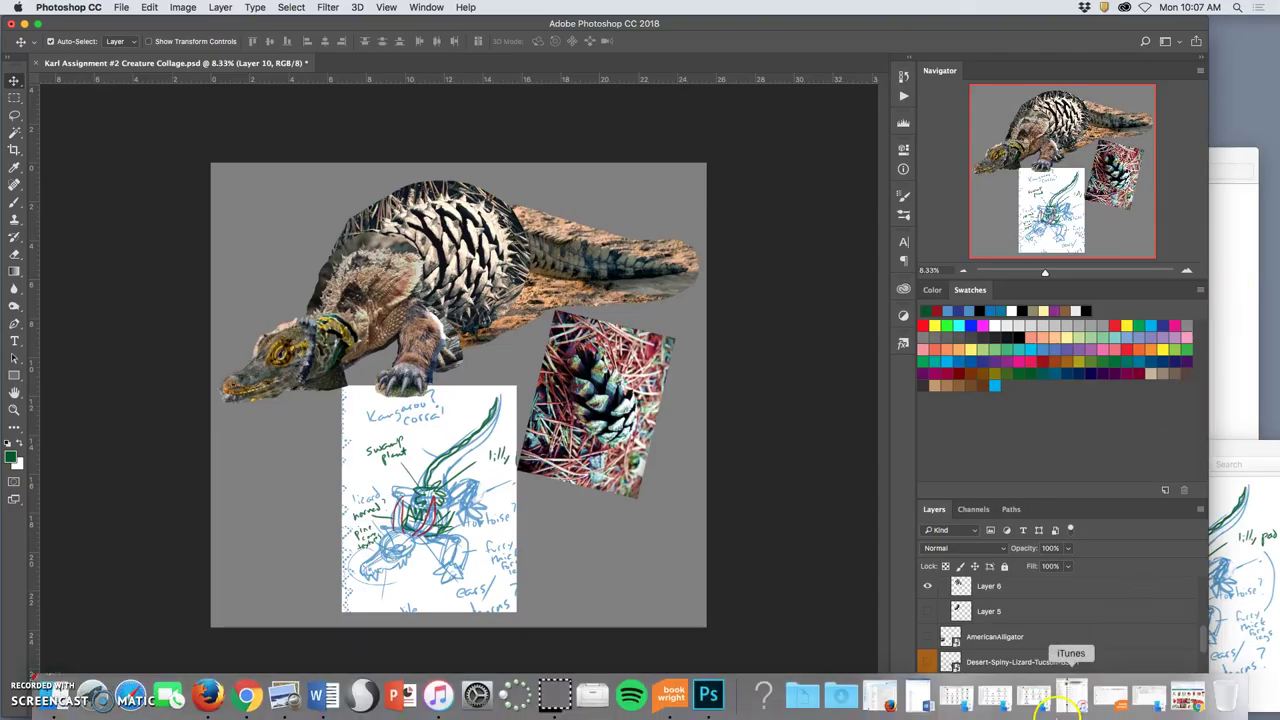
pyautogui.click(247, 697)
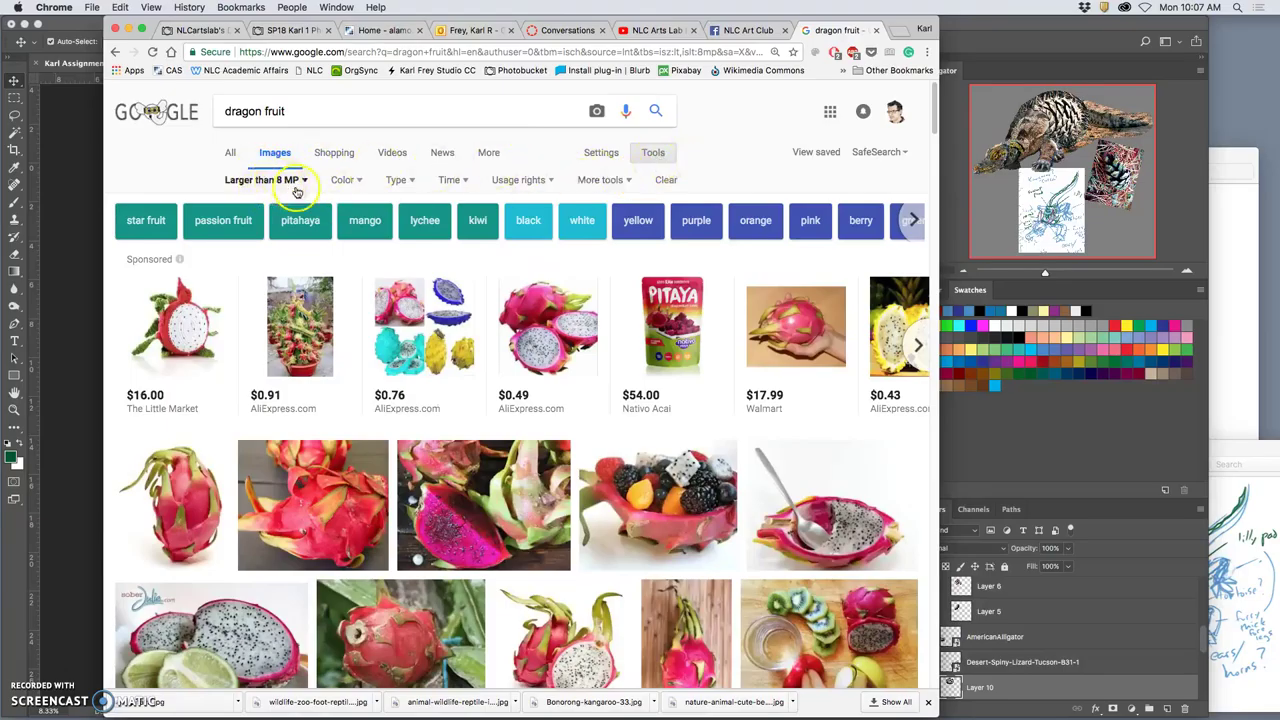
pyautogui.scroll(-3, 465, 527)
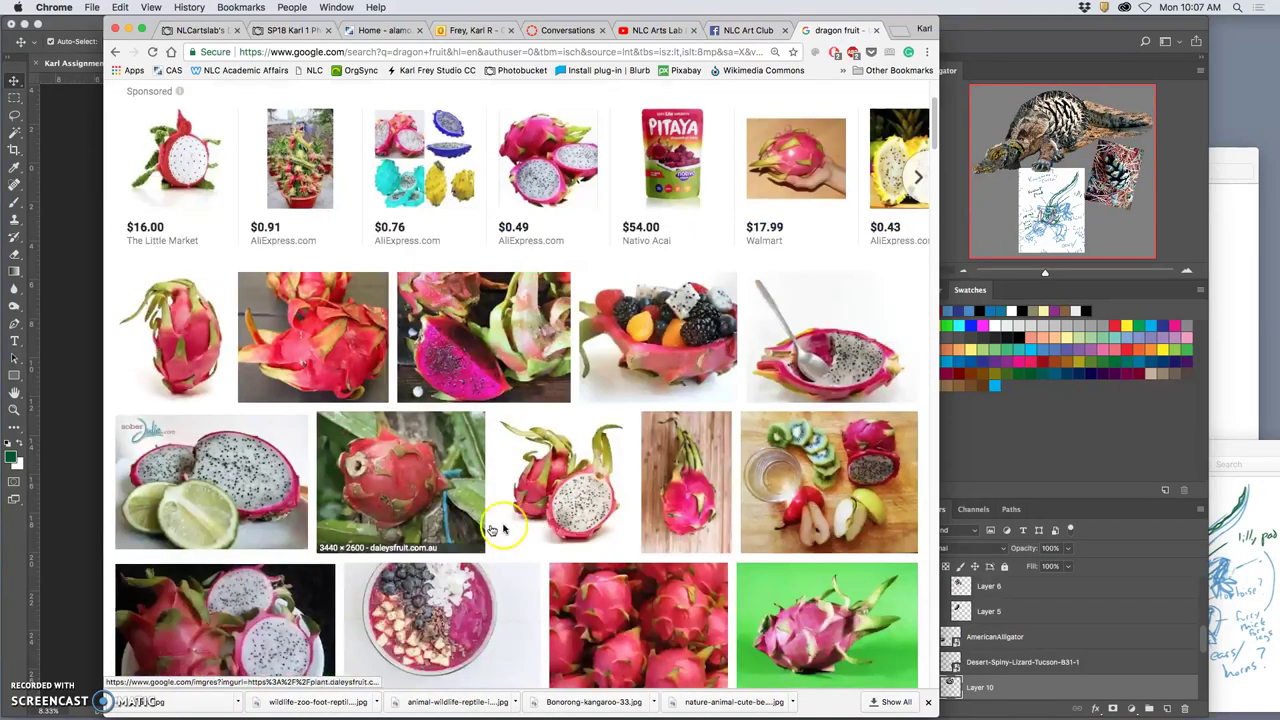
pyautogui.scroll(-2, 540, 525)
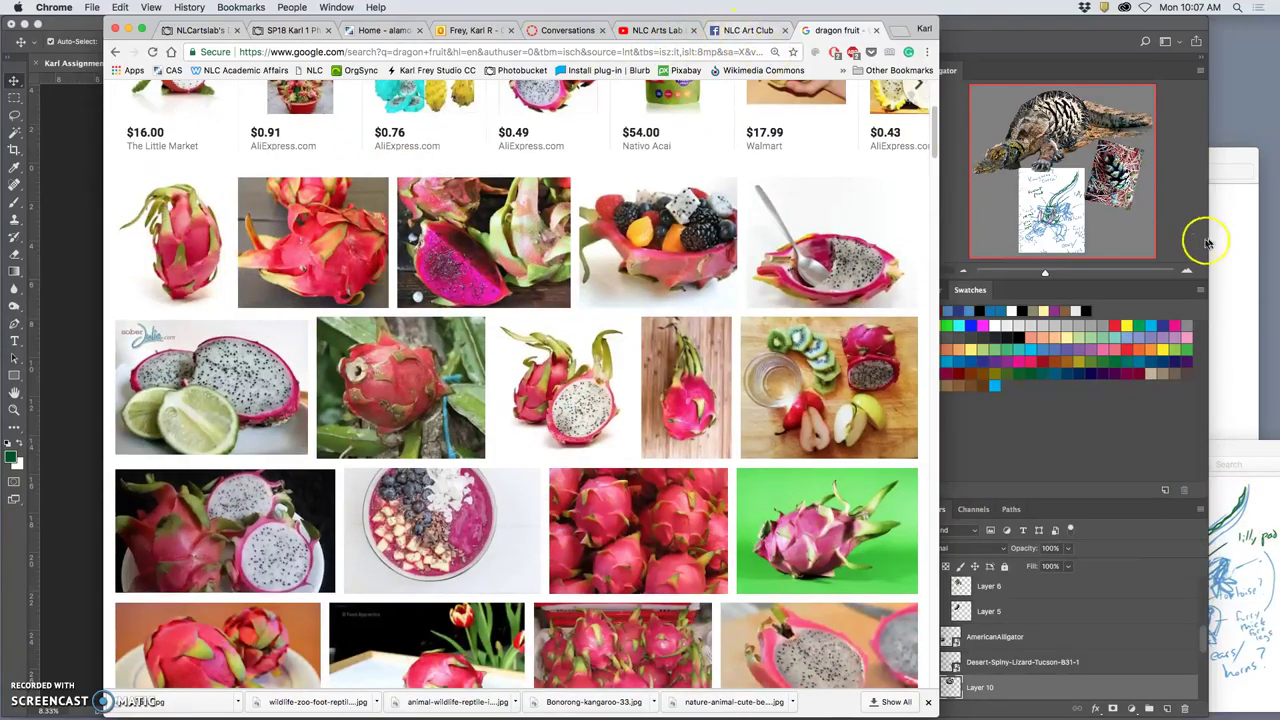
pyautogui.scroll(-12, 502, 360)
pyautogui.scroll(-5, 502, 360)
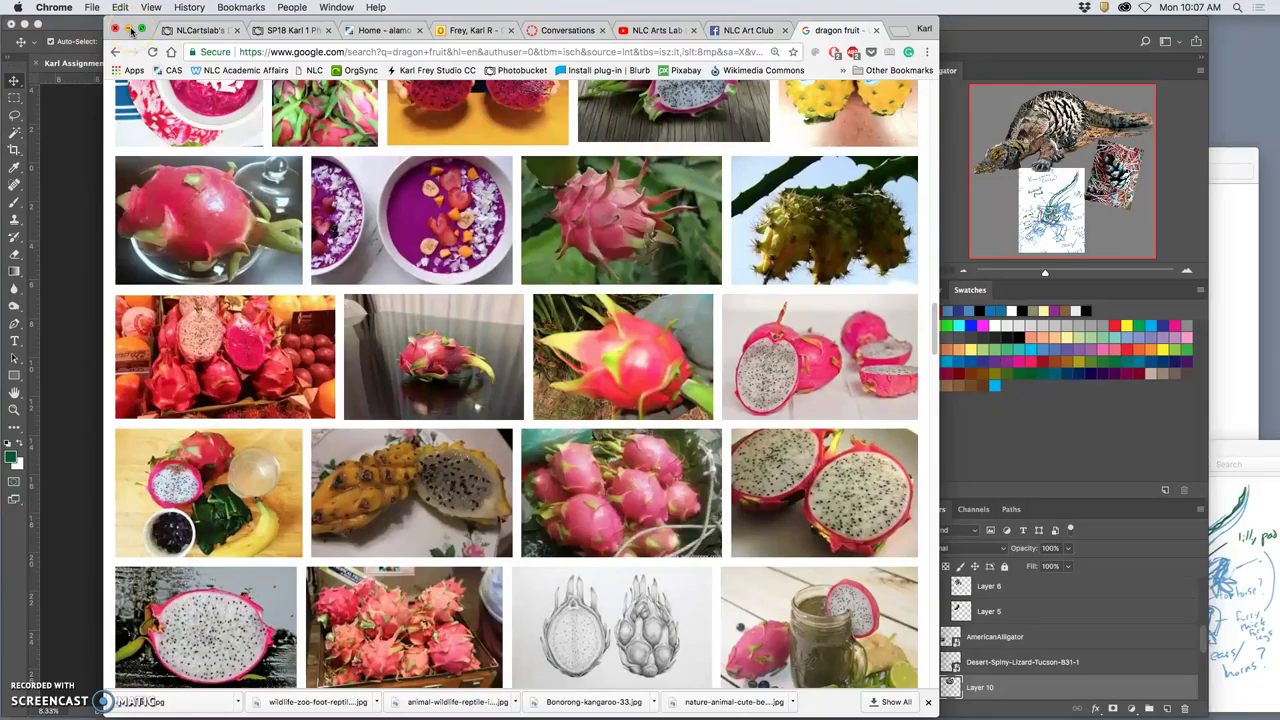
pyautogui.click(129, 30)
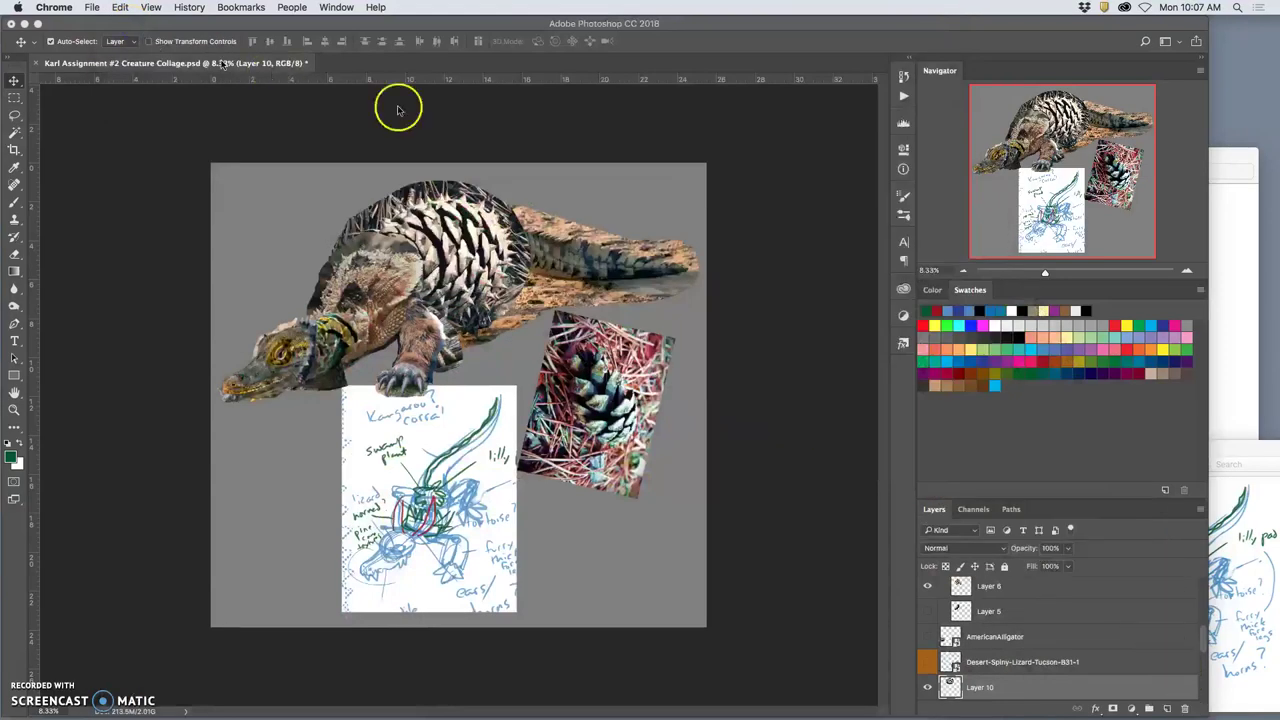
# Place the Cupressus strobilus cone photo from the Finder image folders into the collage at 100% scale, over the creature's tail
pyautogui.click(1249, 222)
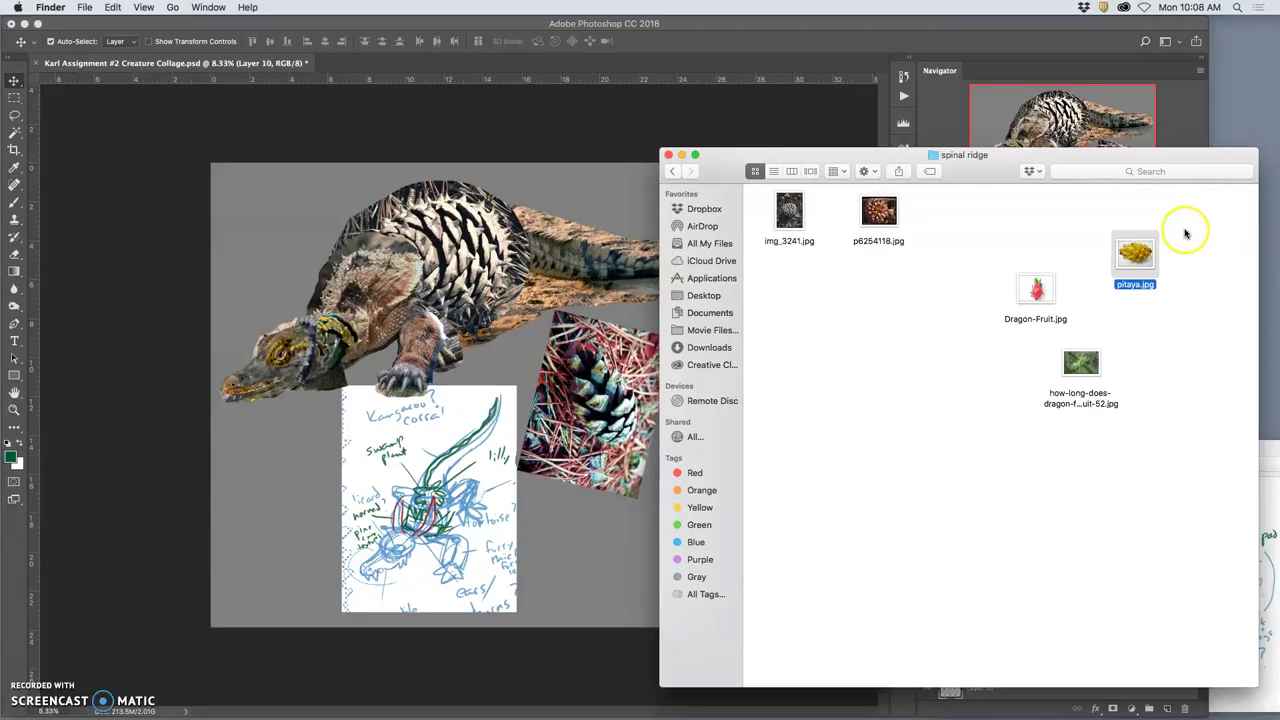
pyautogui.click(1087, 266)
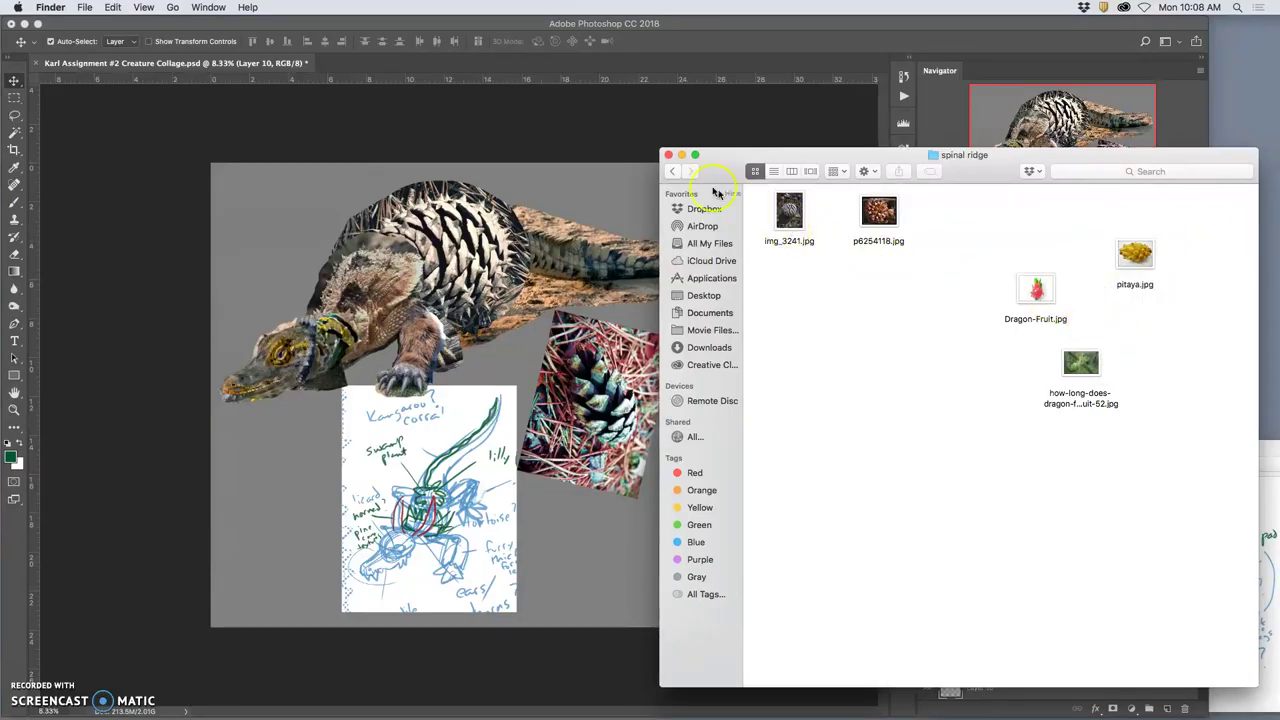
pyautogui.click(673, 171)
pyautogui.doubleClick(846, 245)
pyautogui.moveTo(796, 222); pyautogui.dragTo(286, 505)
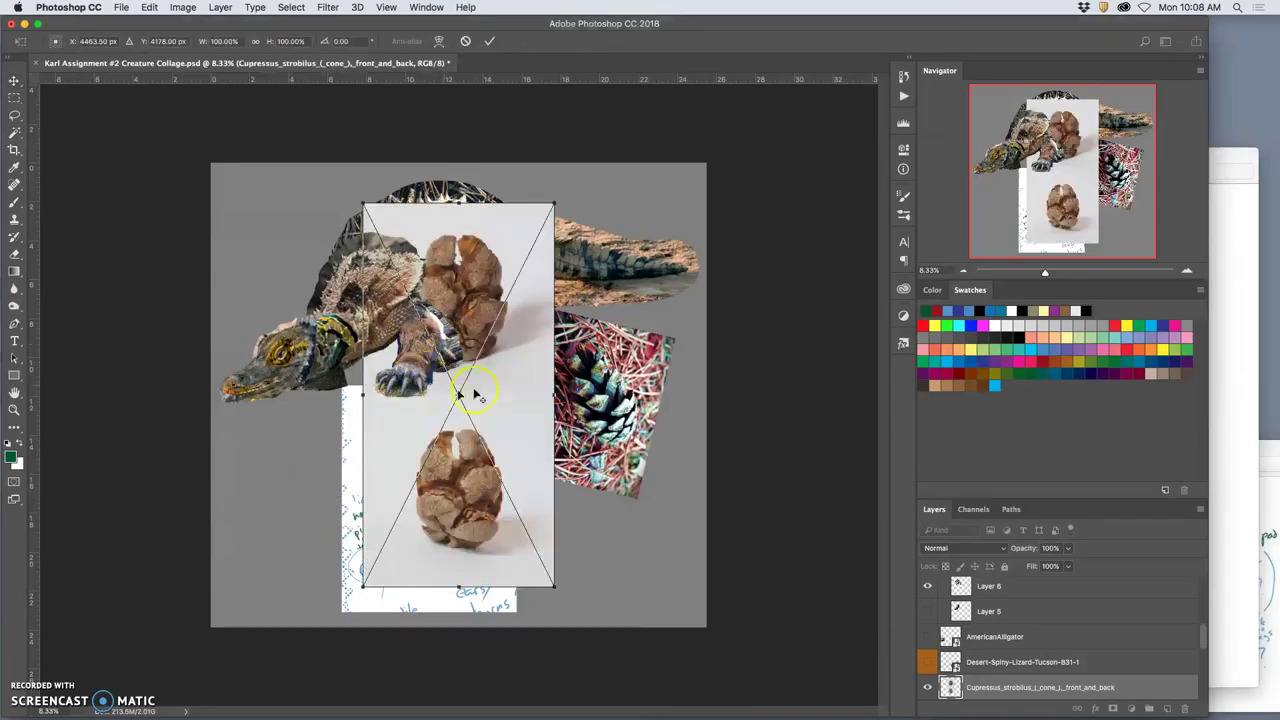
pyautogui.moveTo(469, 289); pyautogui.dragTo(590, 296)
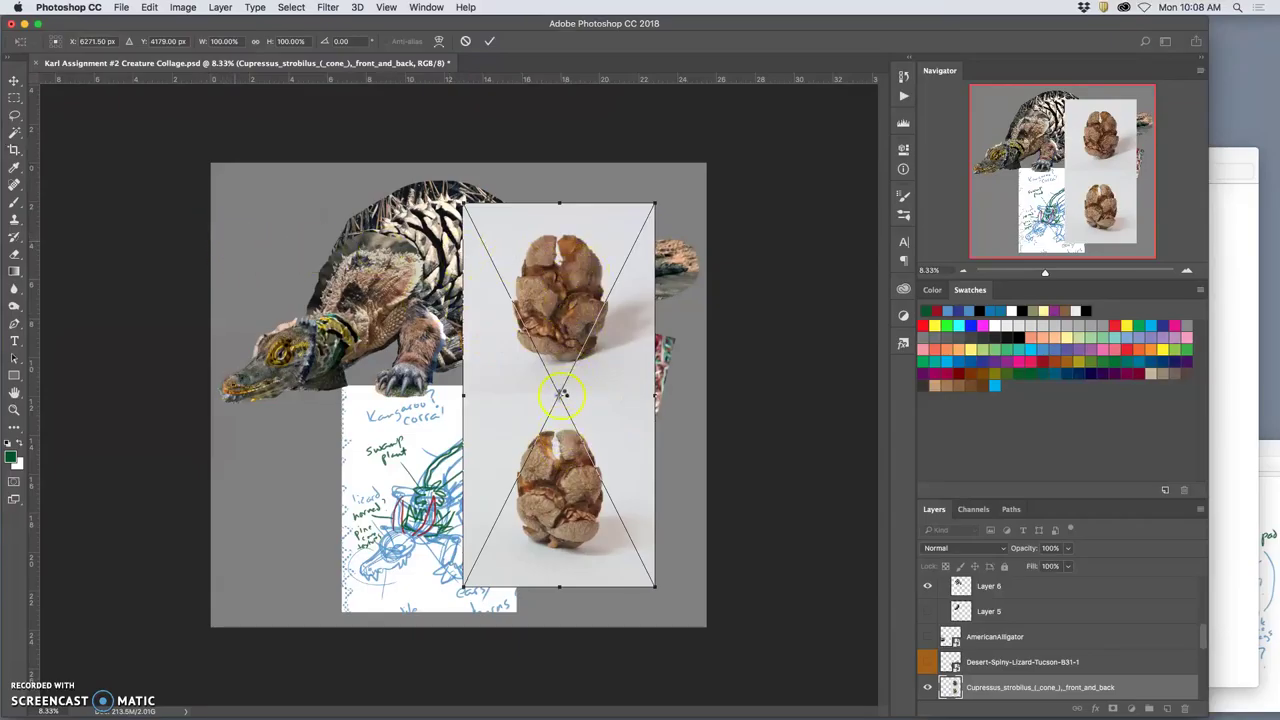
pyautogui.press('Return')
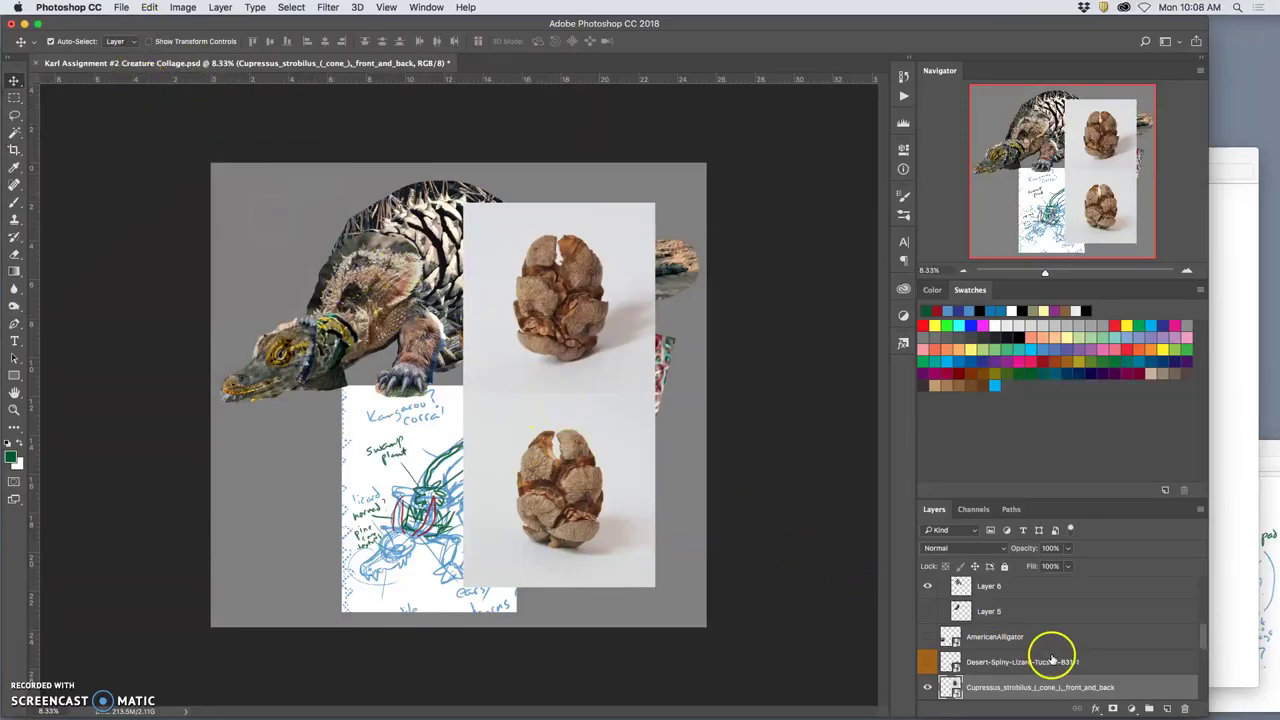
# Duplicate the Cupressus strobilus cone layer, rasterize the copy and hide the original layer
pyautogui.press('super+j')
pyautogui.scroll(-3, 1047, 650)
pyautogui.scroll(2, 1047, 645)
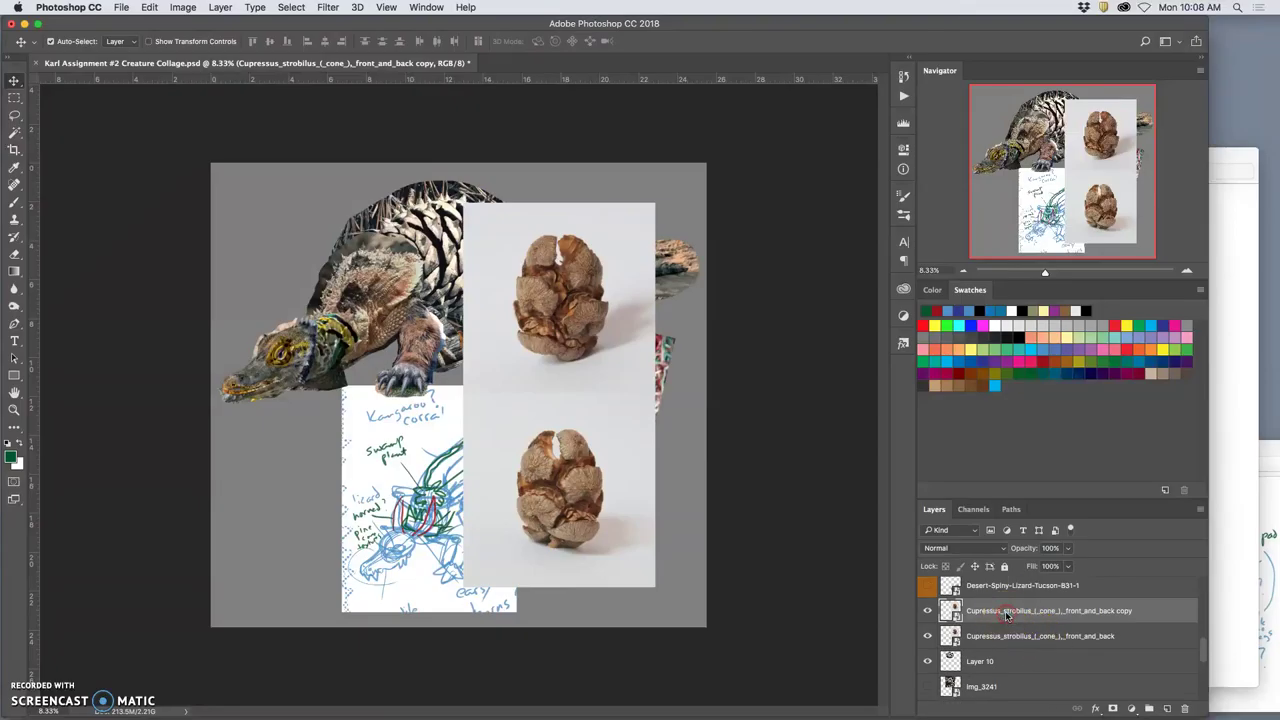
pyautogui.rightClick(1006, 615)
pyautogui.click(1036, 369)
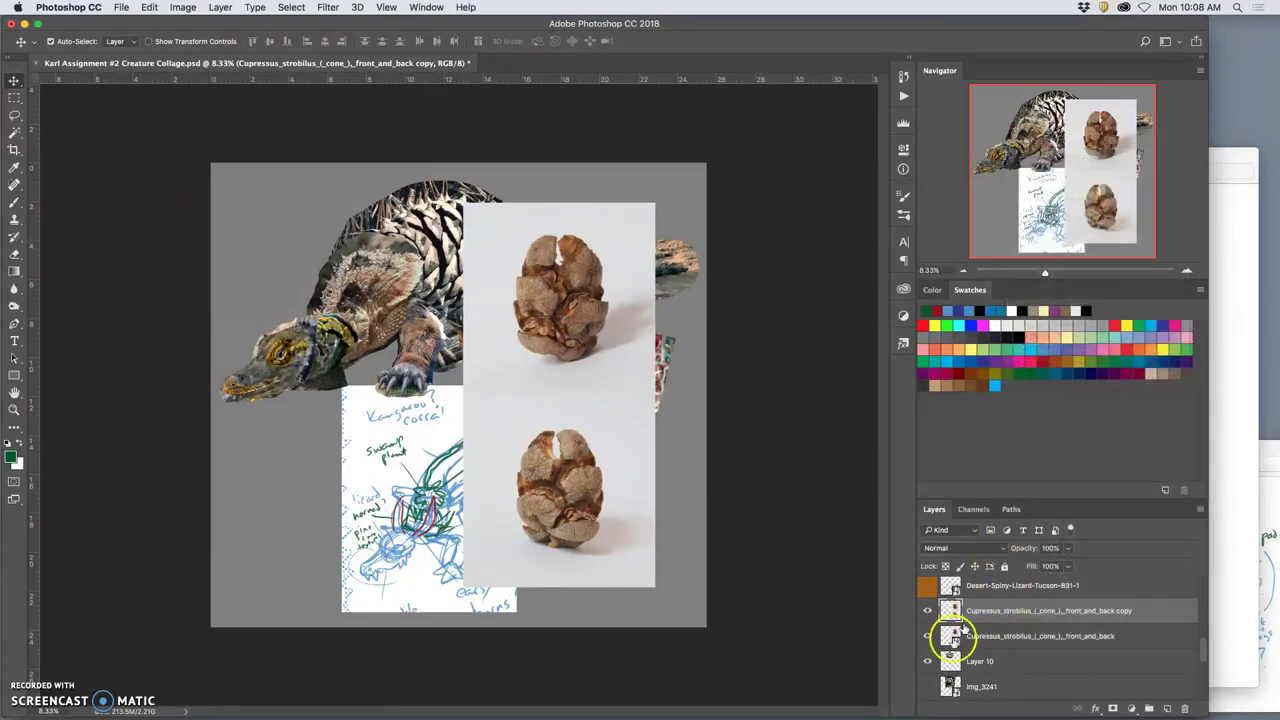
pyautogui.click(927, 661)
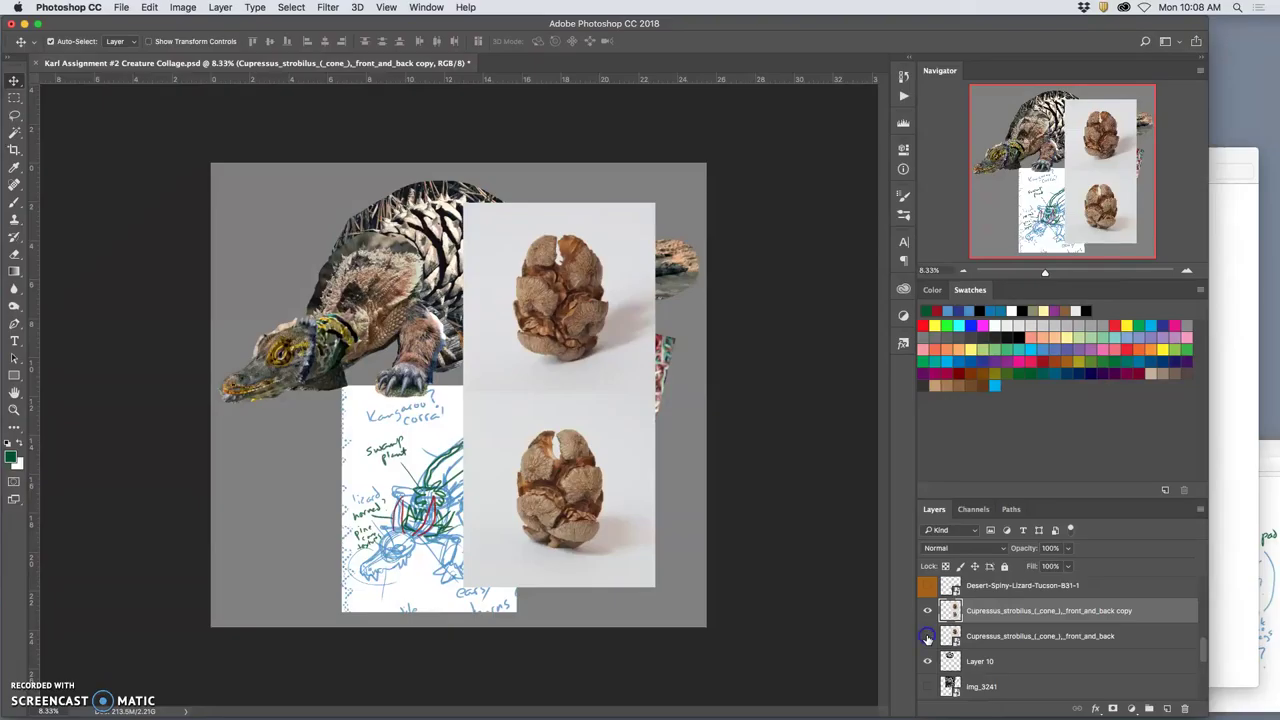
# Apply Levels to the cone copy with input levels of 17, 1.02 and 224 to whiten the photo's background
pyautogui.click(181, 7)
pyautogui.moveTo(210, 43)
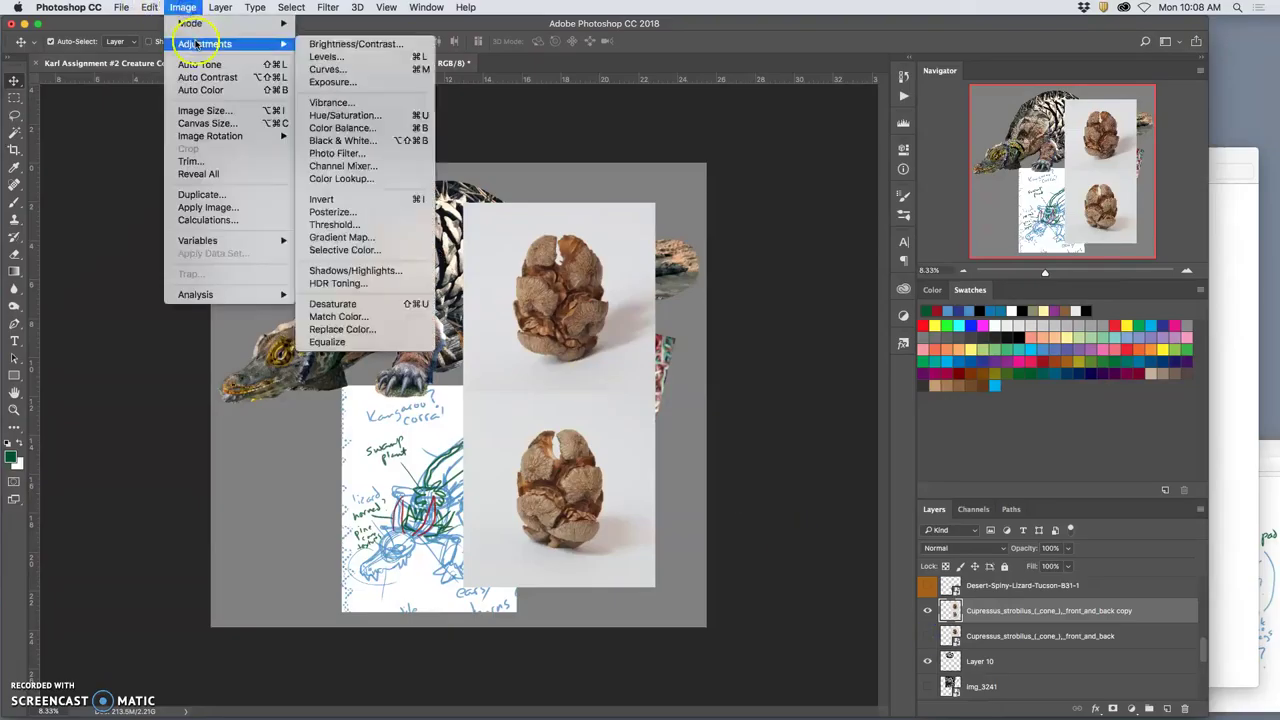
pyautogui.click(386, 60)
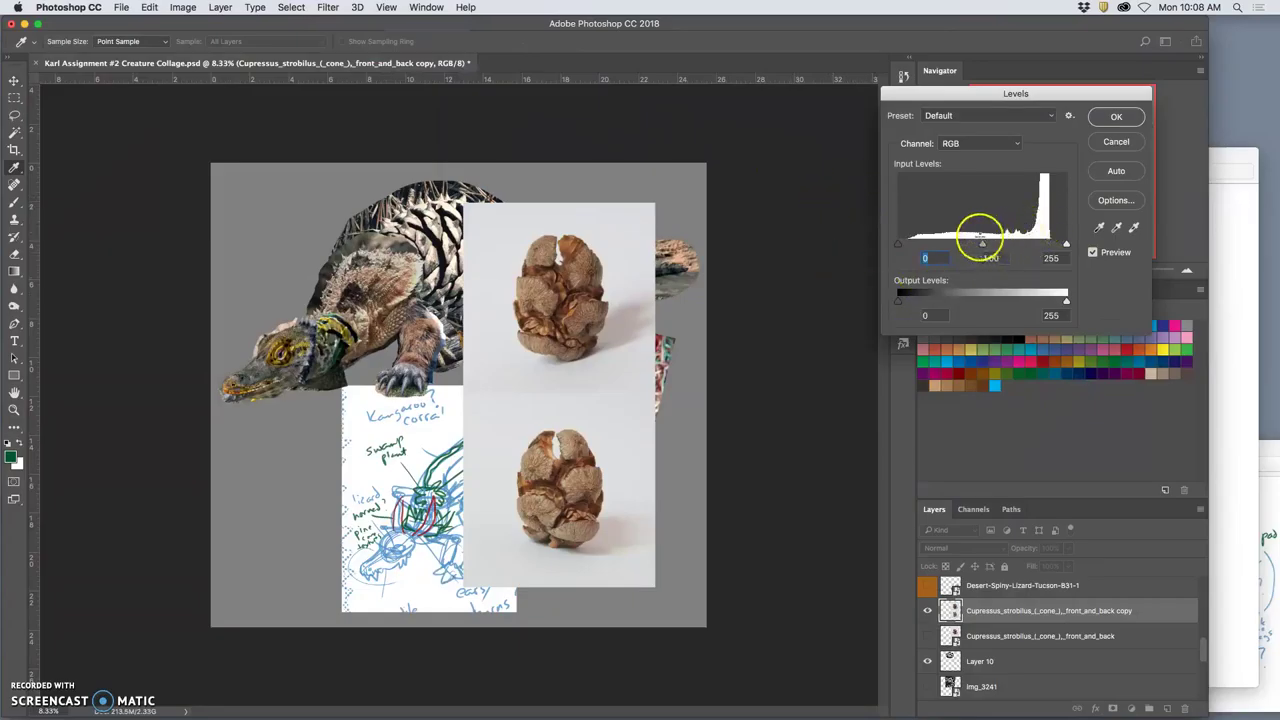
pyautogui.click(984, 244)
pyautogui.moveTo(984, 244)
pyautogui.mouseDown()
pyautogui.moveTo(996, 244)
pyautogui.moveTo(972, 244)
pyautogui.mouseUp()
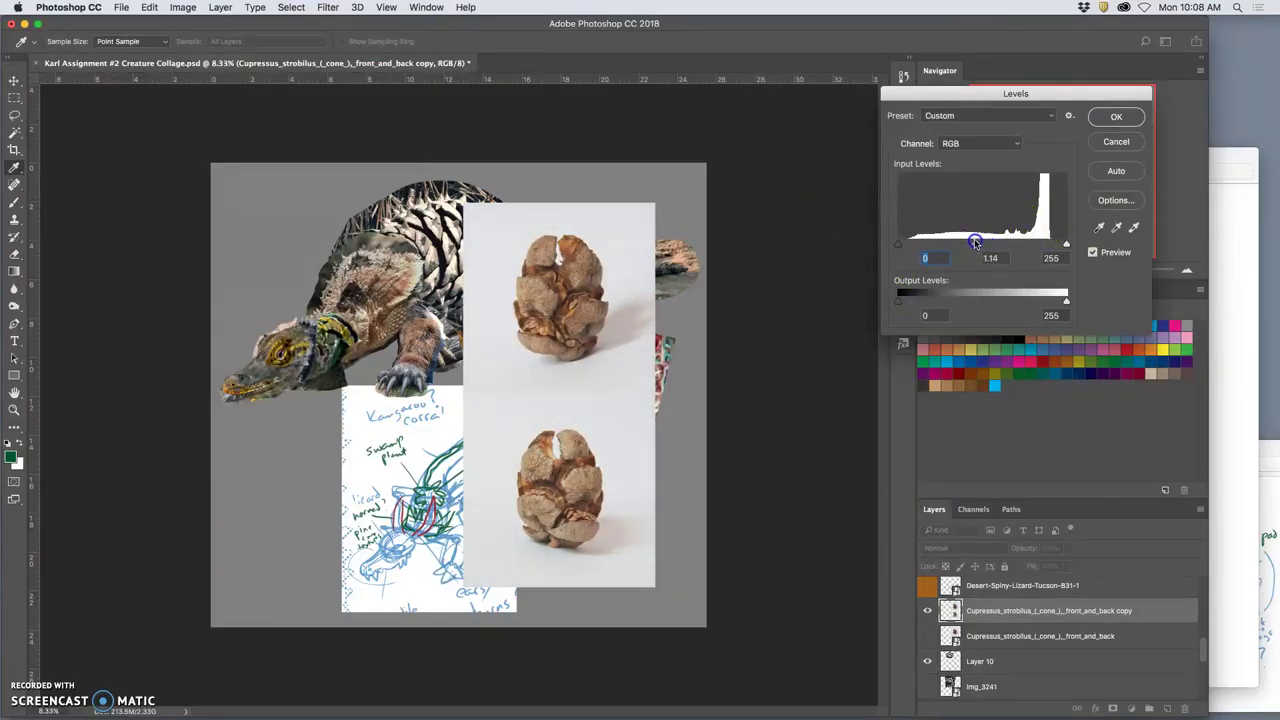
pyautogui.moveTo(1066, 244); pyautogui.dragTo(1050, 245)
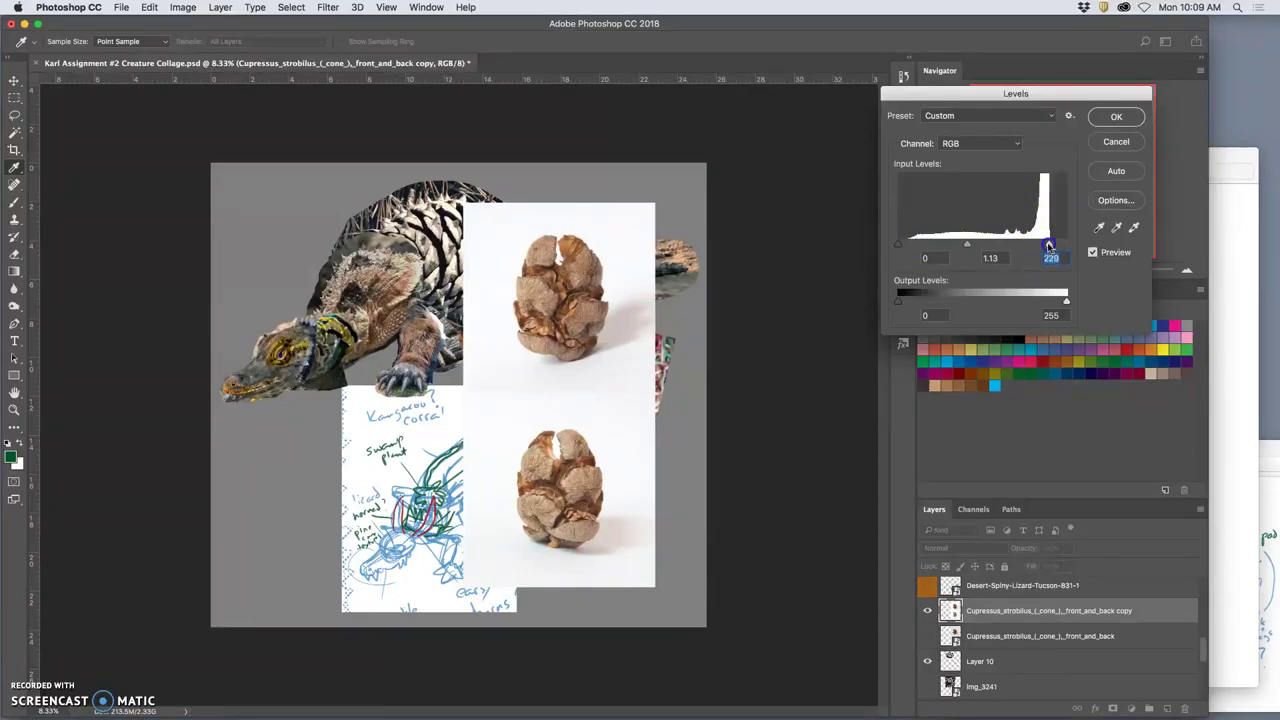
pyautogui.moveTo(1048, 245); pyautogui.dragTo(1042, 245)
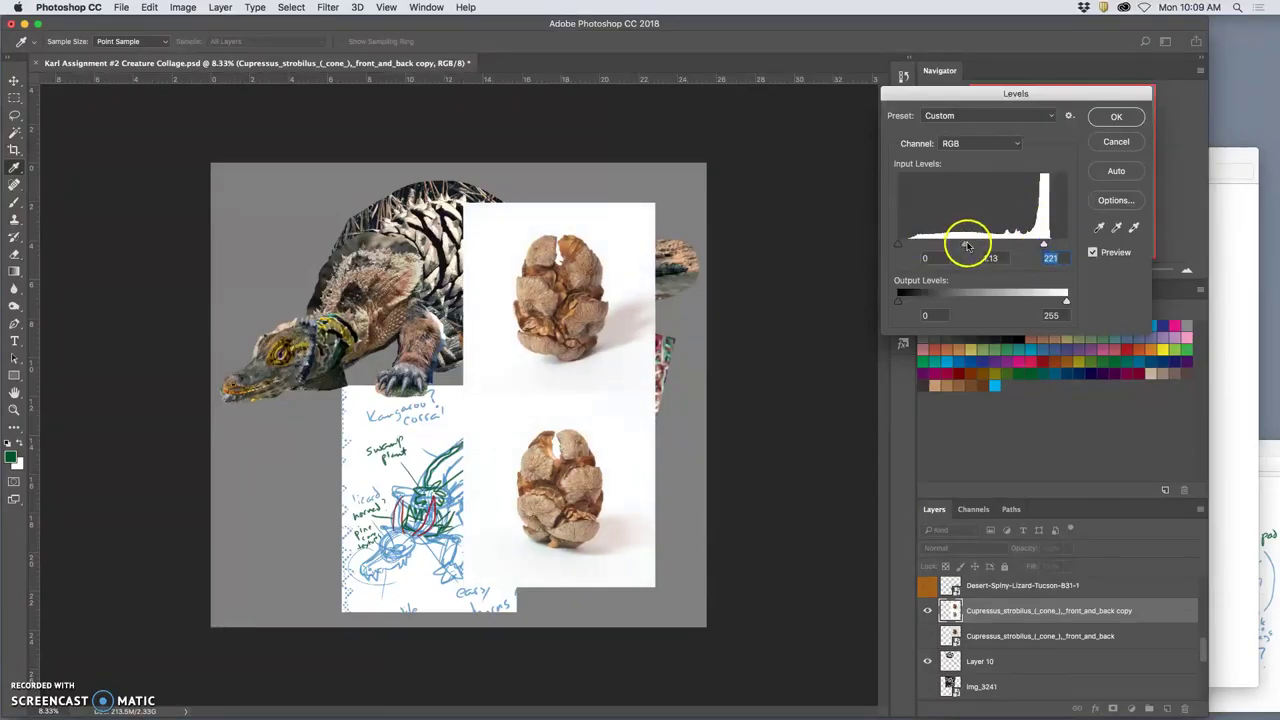
pyautogui.click(970, 246)
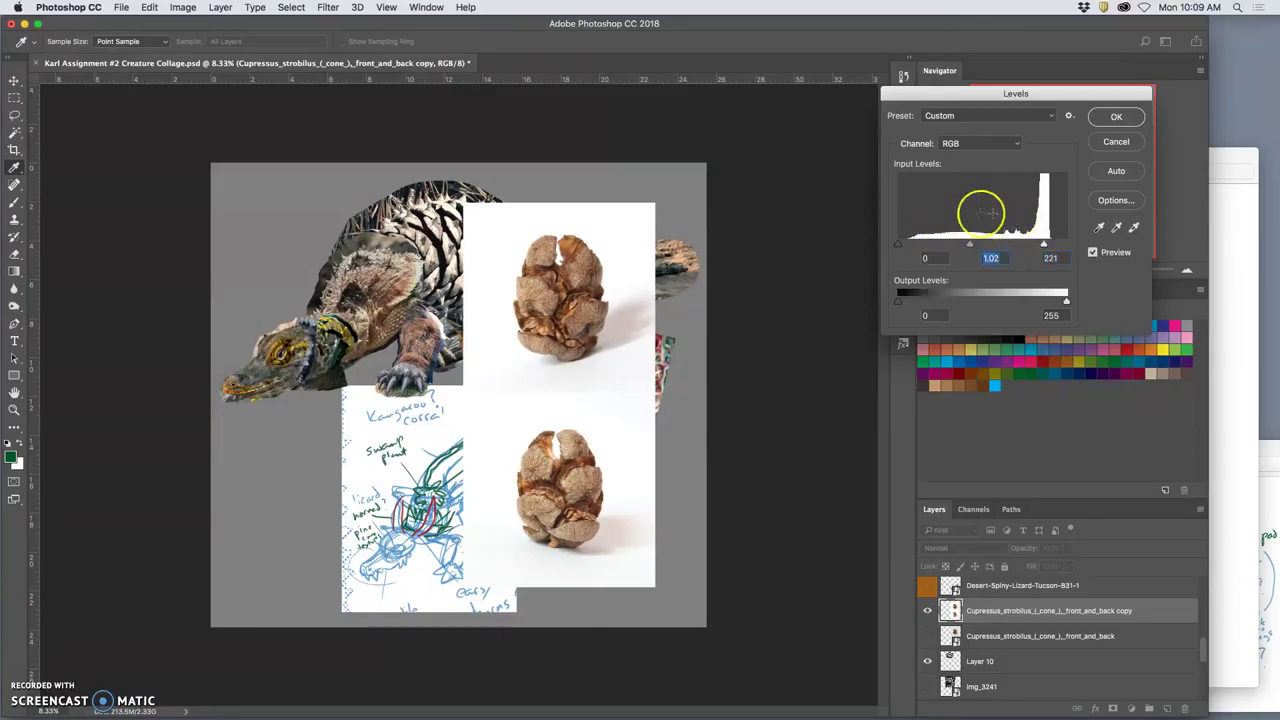
pyautogui.moveTo(899, 245); pyautogui.dragTo(908, 246)
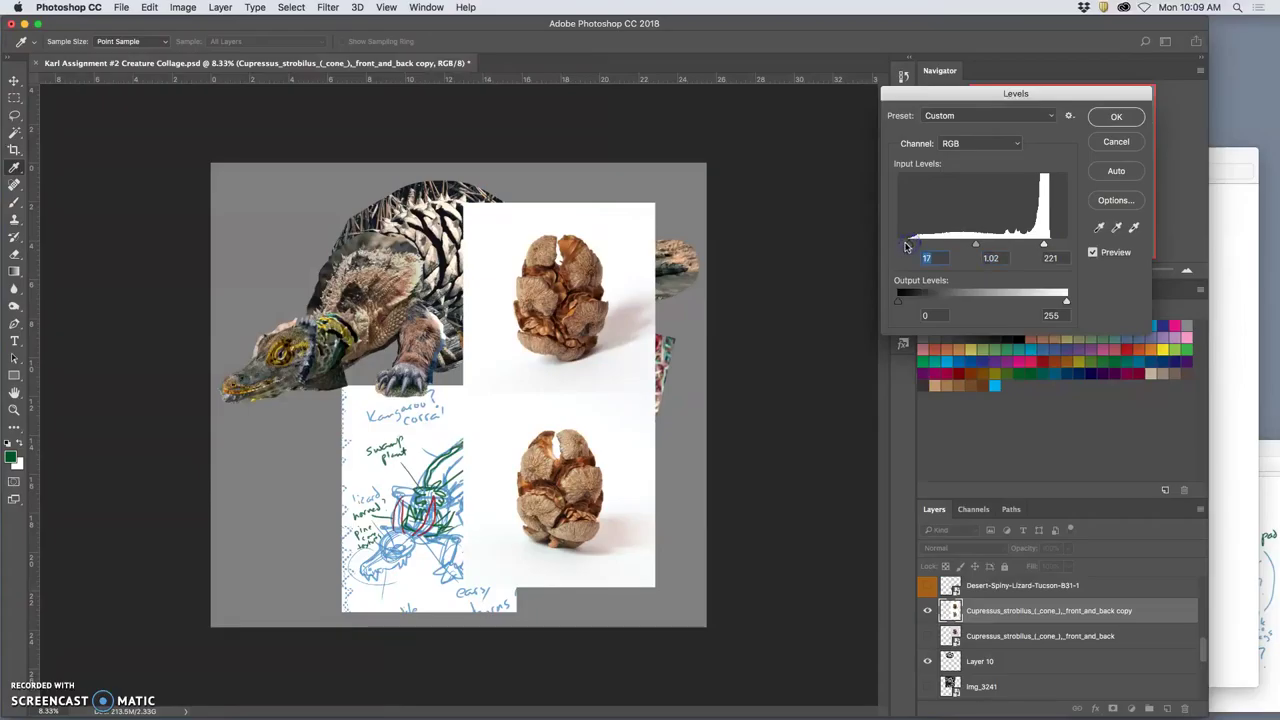
pyautogui.click(1045, 244)
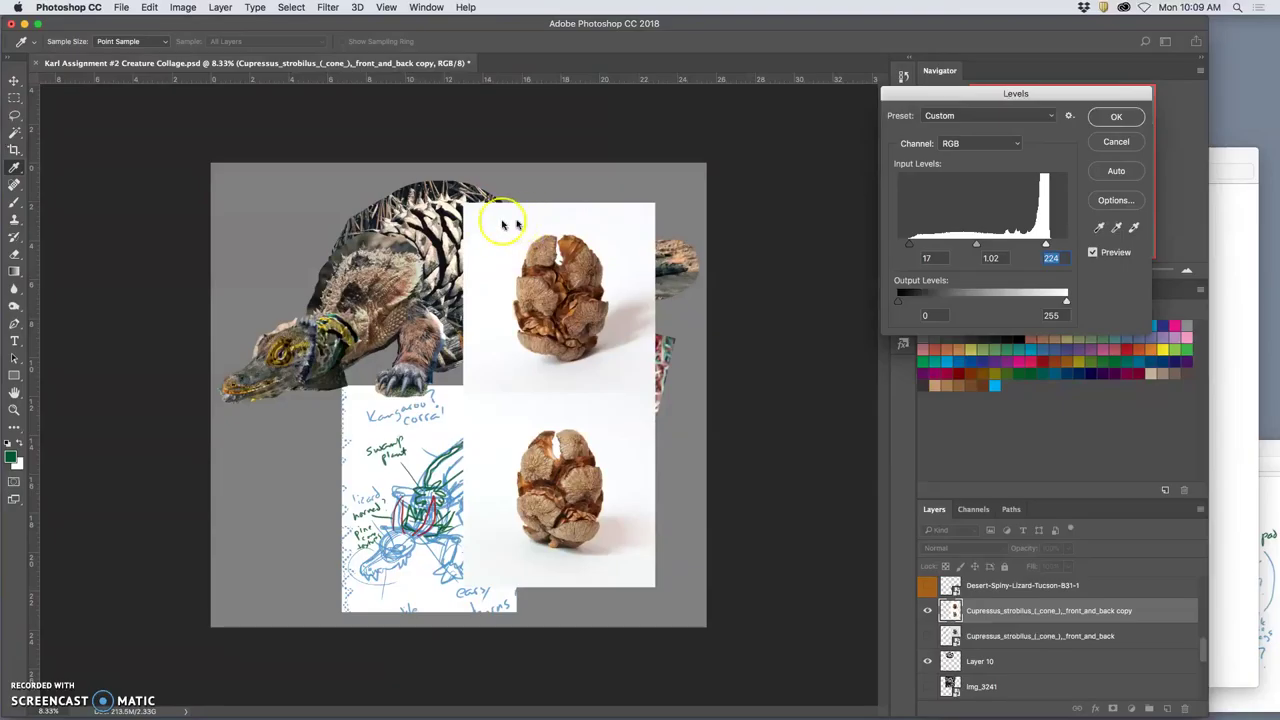
pyautogui.press('Return')
# Select the white background and cast shadows around both cones with the Magic Wand at tolerance 32 and delete them
pyautogui.click(14, 132)
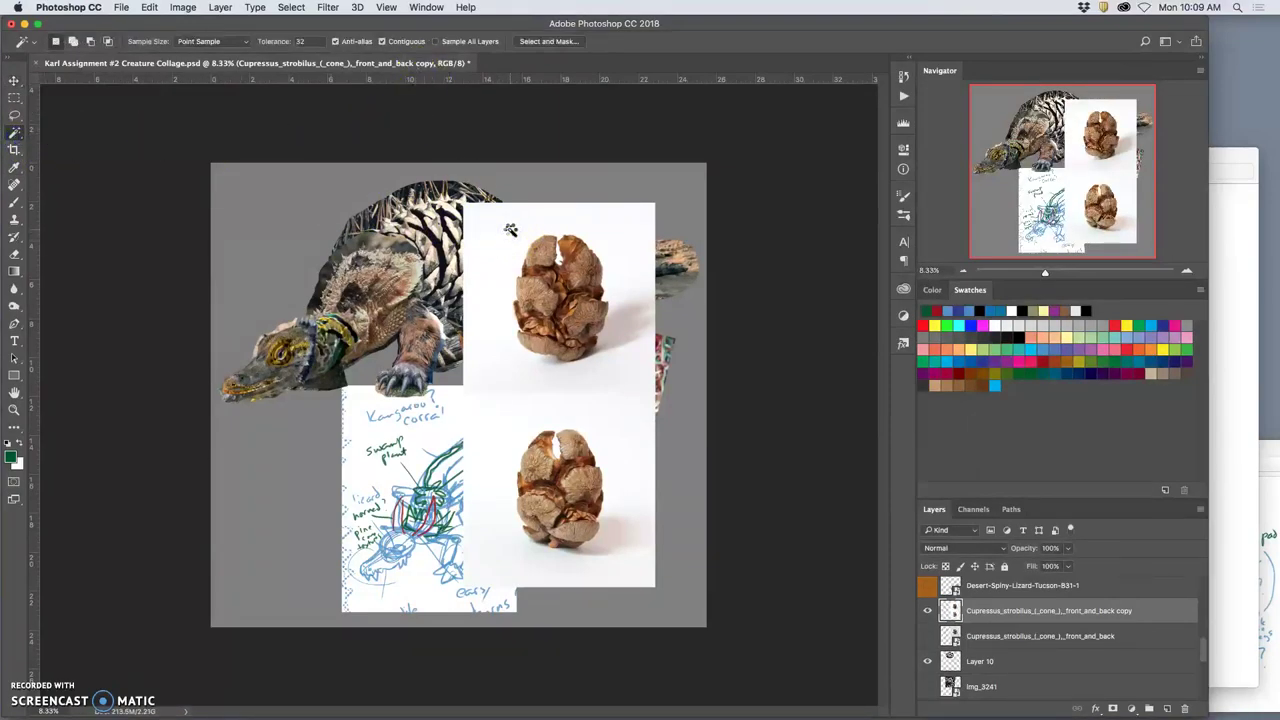
pyautogui.click(510, 230)
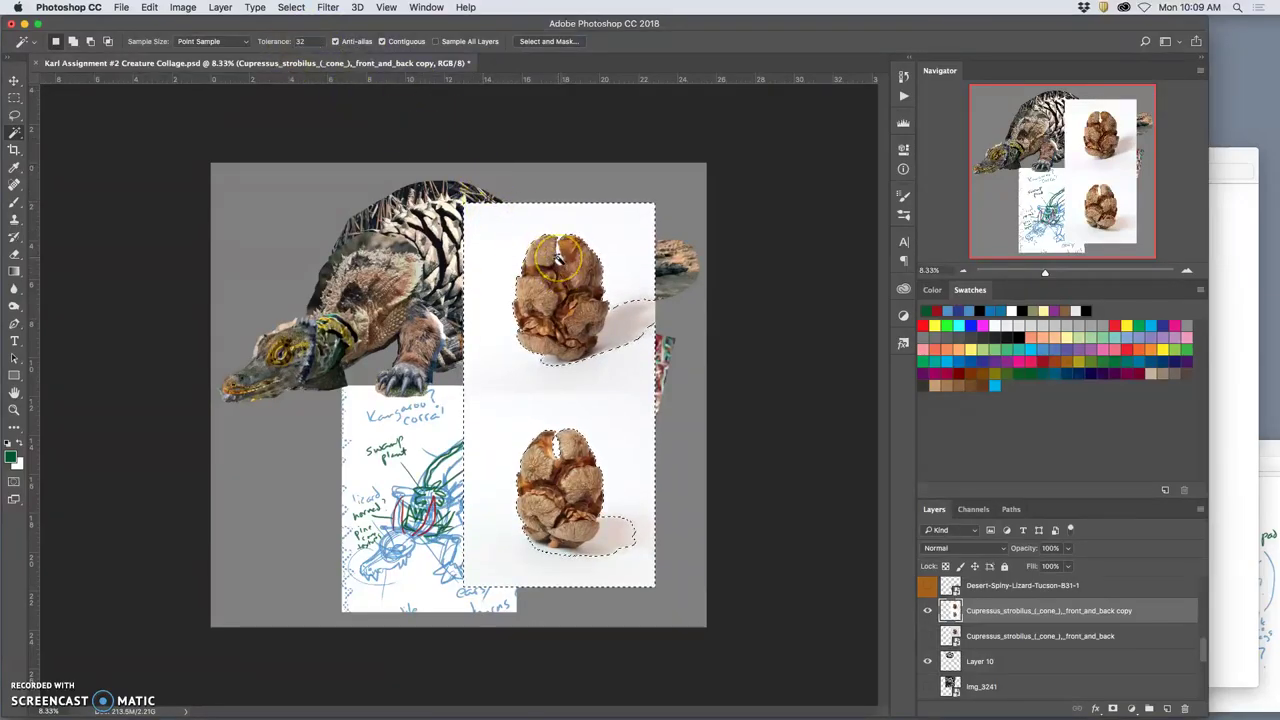
pyautogui.keyDown('shift'); pyautogui.click(625, 325); pyautogui.keyUp('shift')
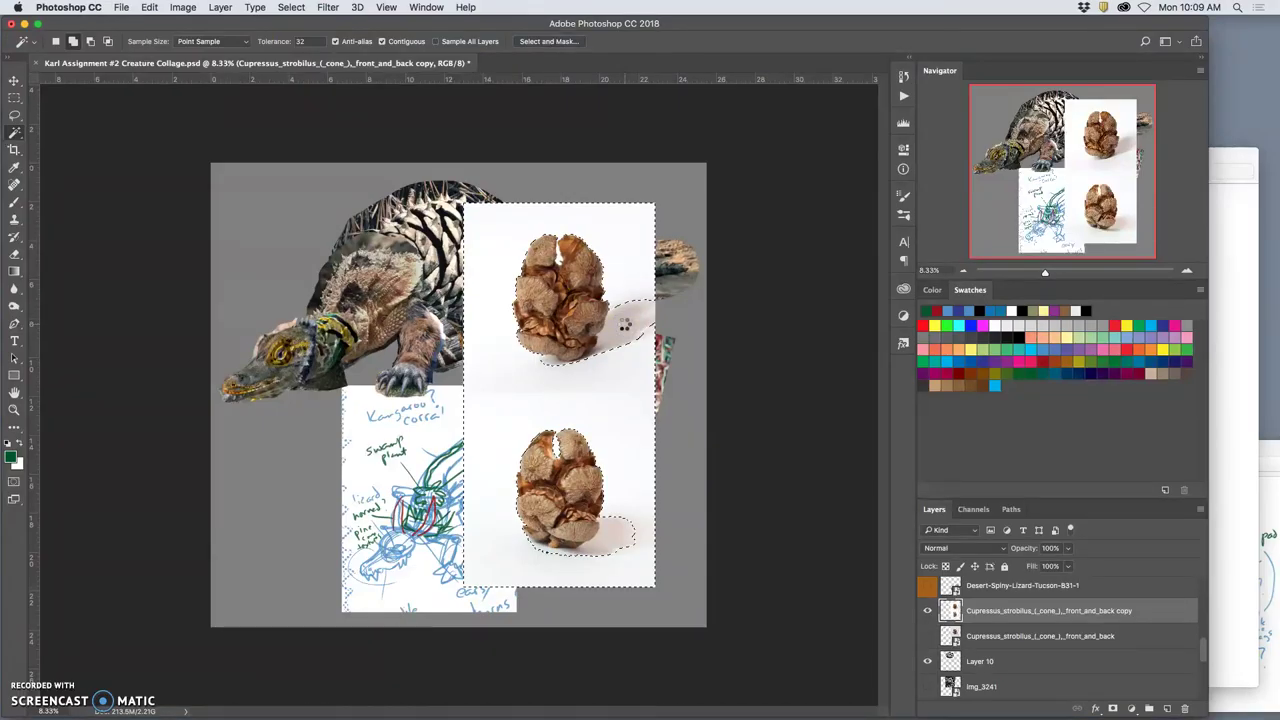
pyautogui.click(648, 316)
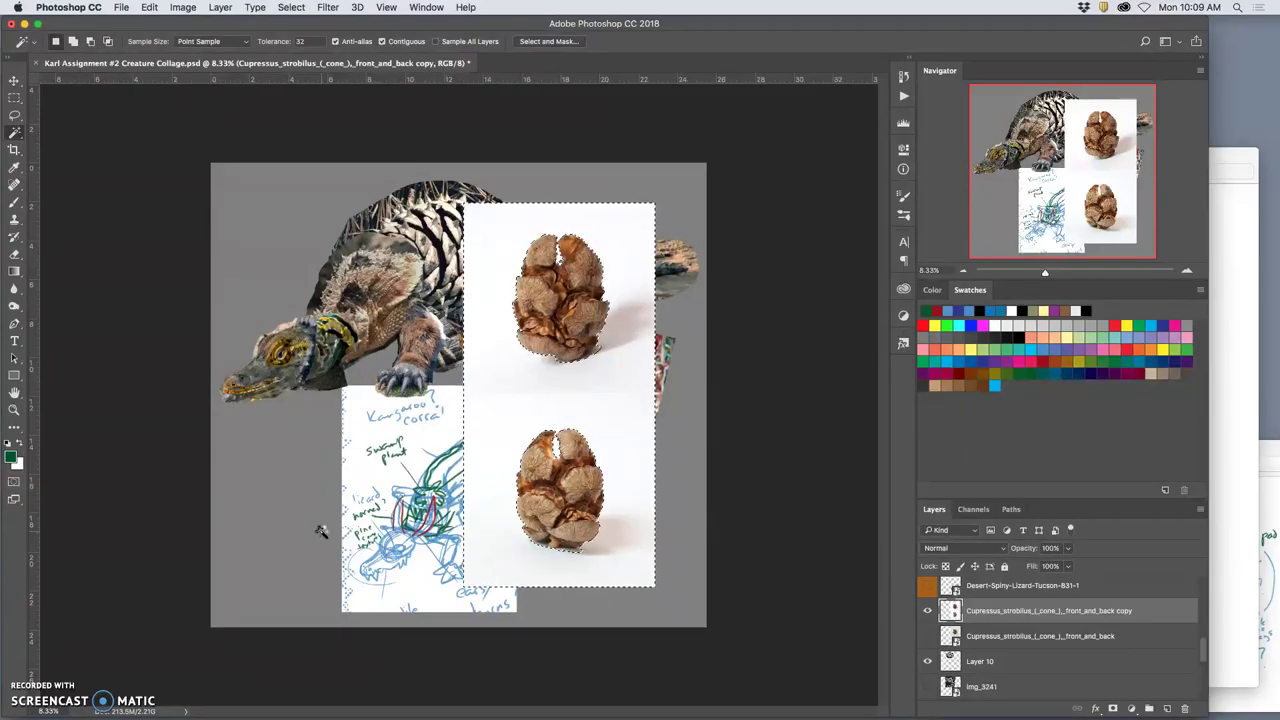
pyautogui.click(447, 253)
pyautogui.press('Delete')
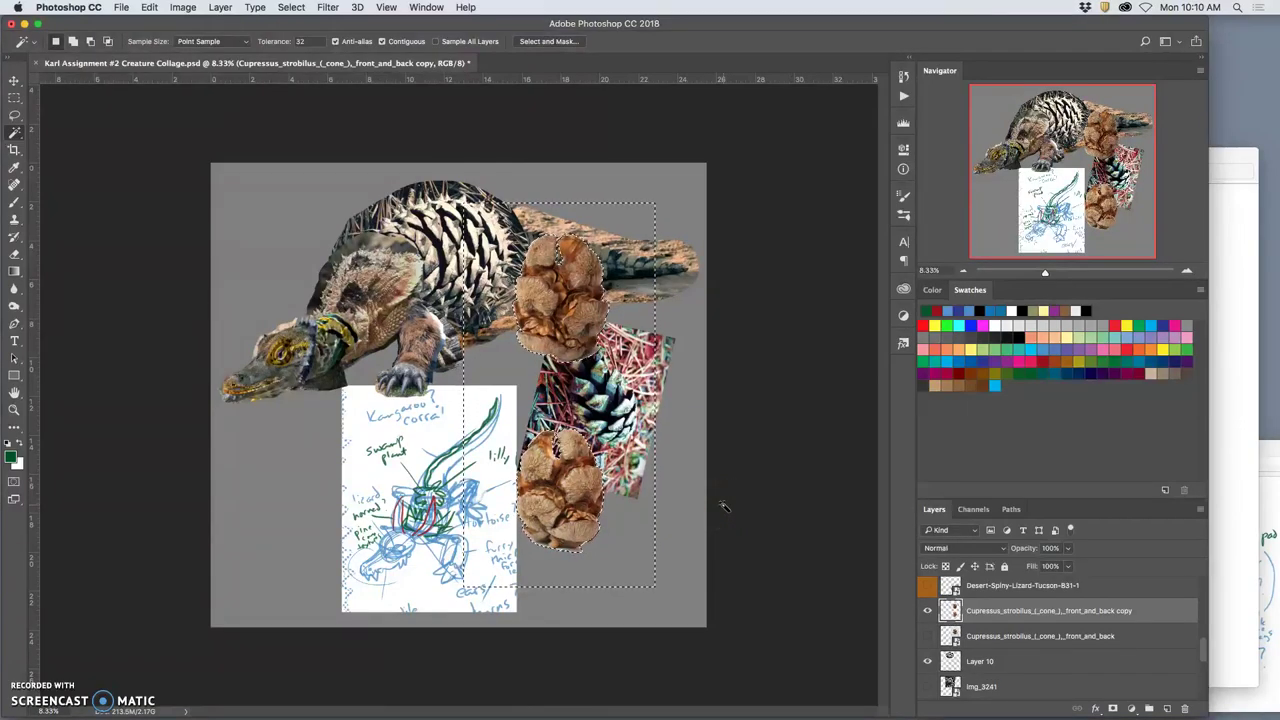
# Clear the selection, delete the hidden original cone layer and select the cut-out cone copy layer
pyautogui.click(726, 507)
pyautogui.click(565, 362)
pyautogui.click(992, 640)
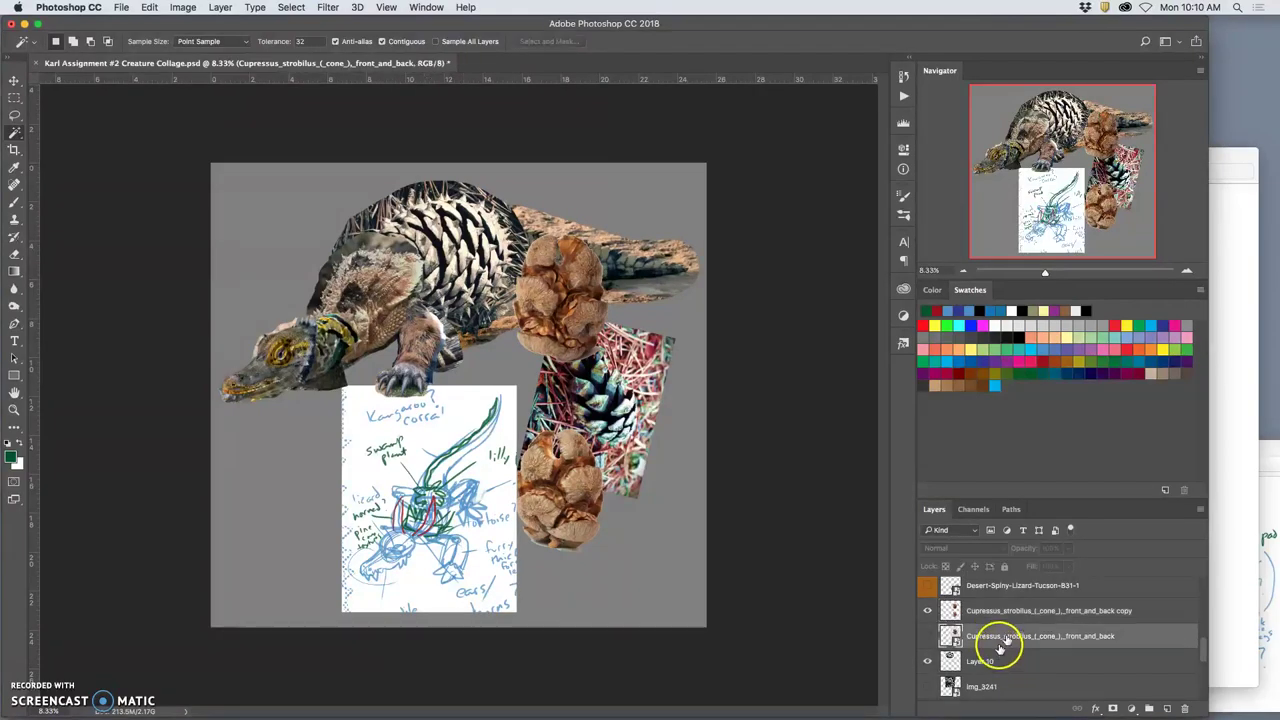
pyautogui.press('Delete')
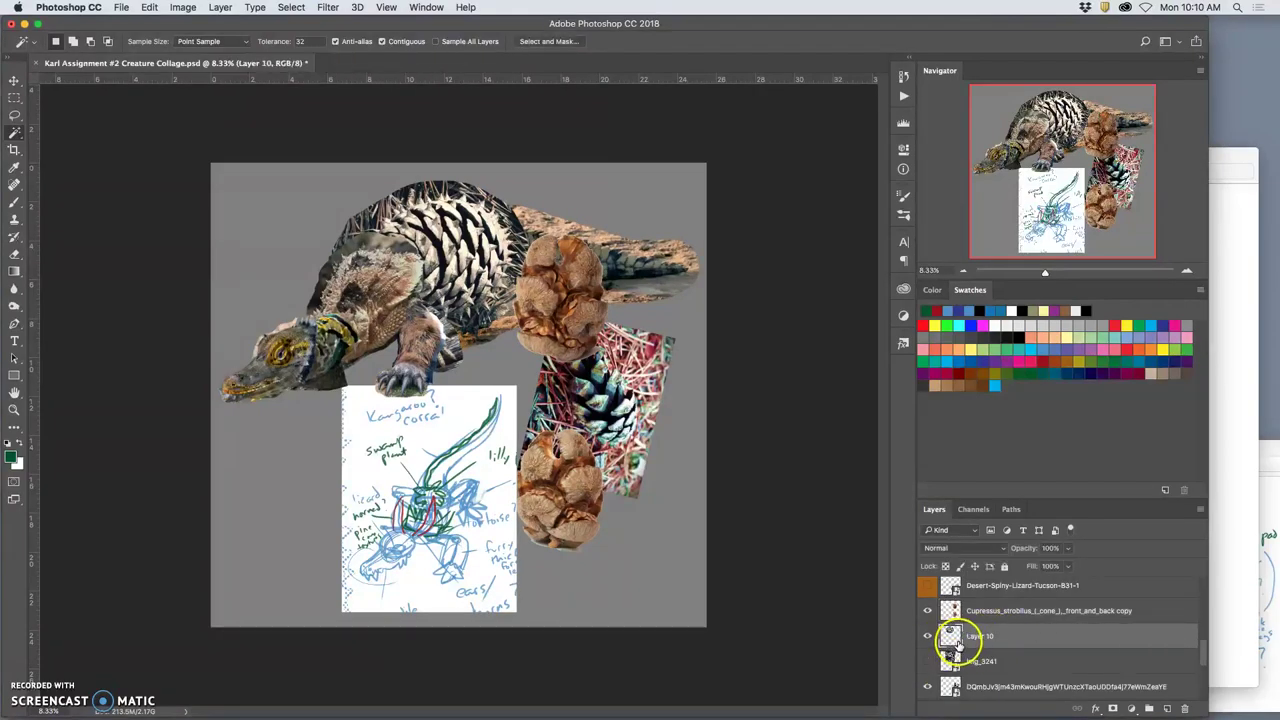
pyautogui.scroll(-1, 979, 594)
pyautogui.click(980, 589)
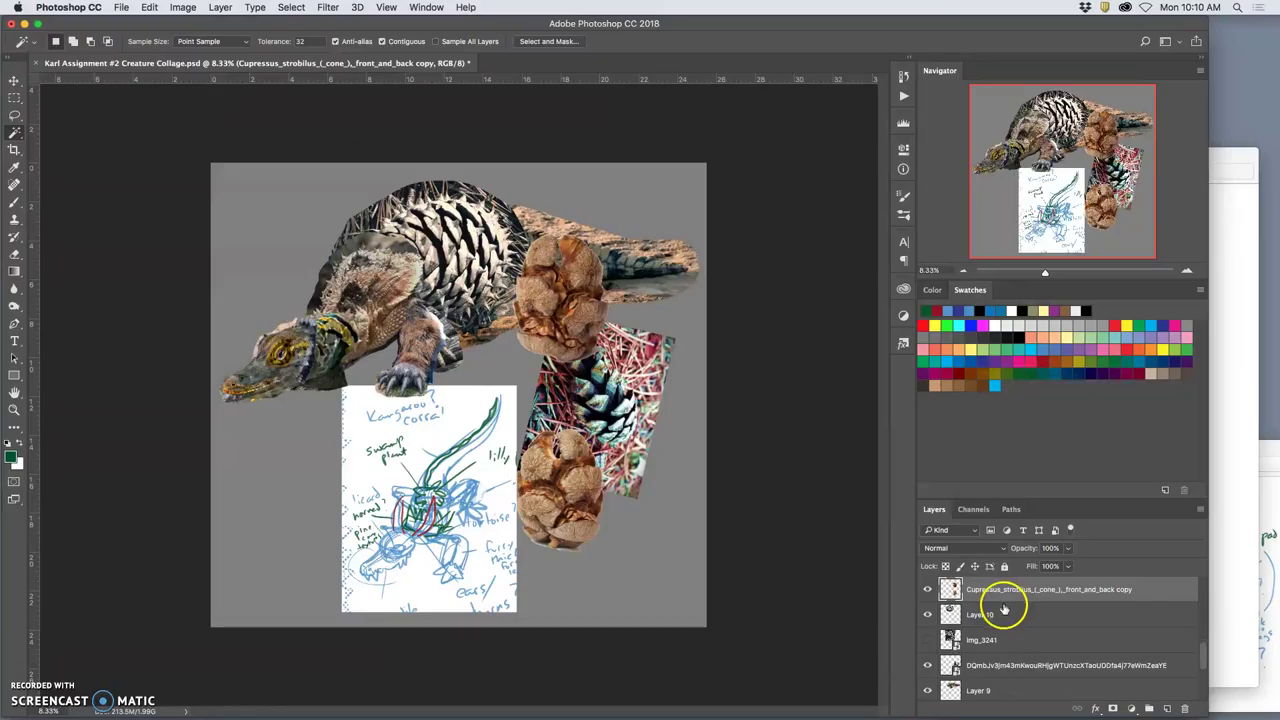
# Delete the unused hidden reference layers, including Img_3241, cebolla-3, the grizzly wildlife photo and Bonorong-kangaroo-33
pyautogui.click(986, 641)
pyautogui.press('Delete')
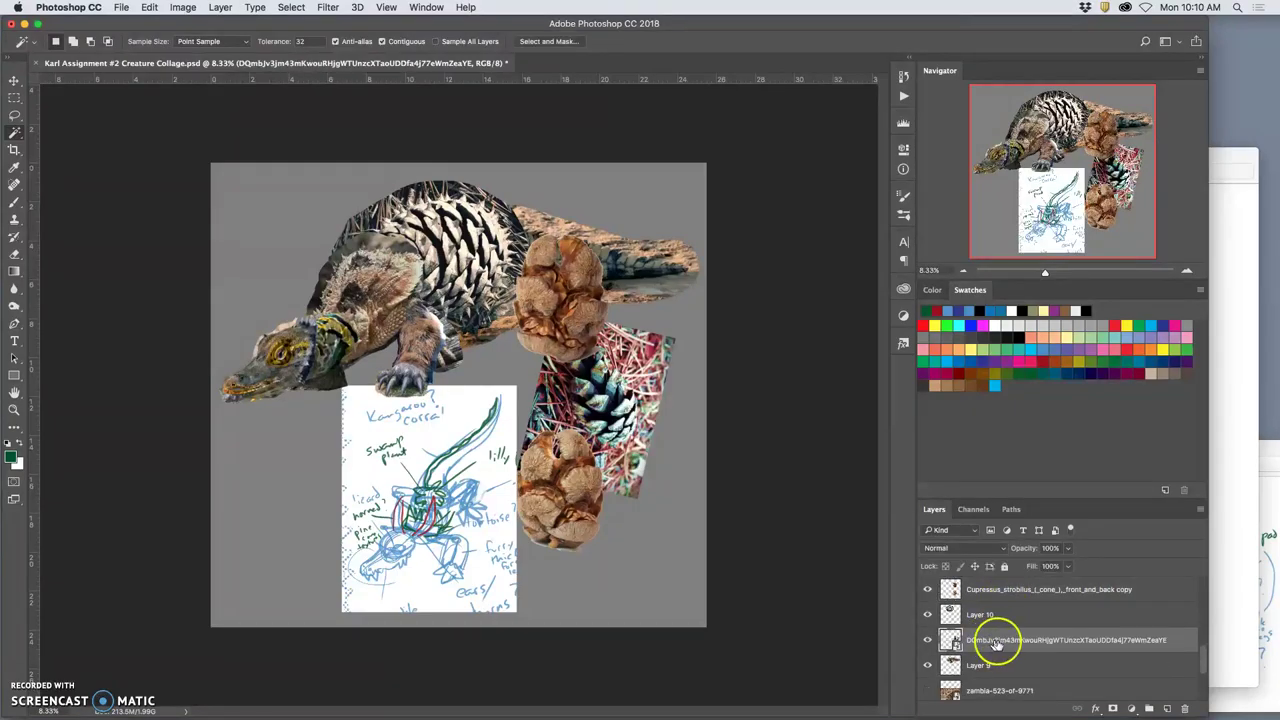
pyautogui.scroll(5, 1013, 645)
pyautogui.click(993, 665)
pyautogui.press('BackSpace')
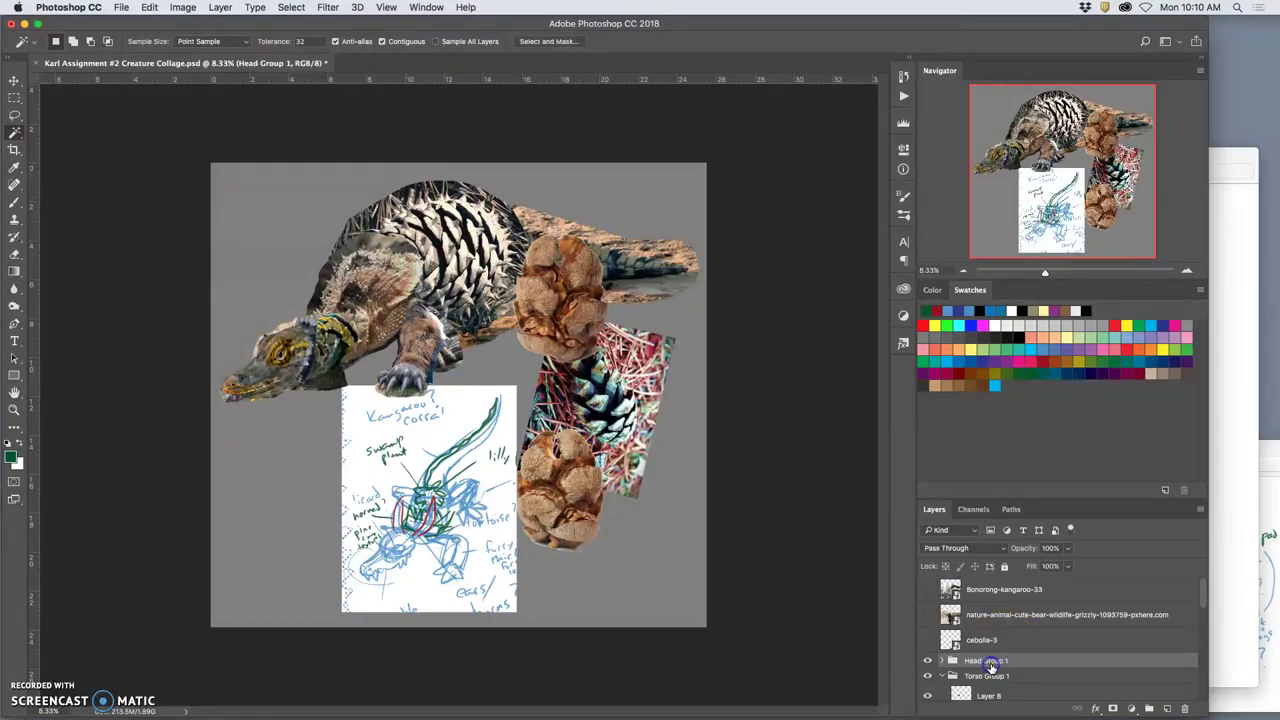
pyautogui.click(987, 644)
pyautogui.press('BackSpace')
pyautogui.click(1000, 614)
pyautogui.press('BackSpace')
pyautogui.click(985, 589)
pyautogui.press('BackSpace')
# Delete the hidden Alligators_In_Cambodia and AmericanAlligator photo layers in and below Torso Group 1
pyautogui.scroll(-1, 997, 616)
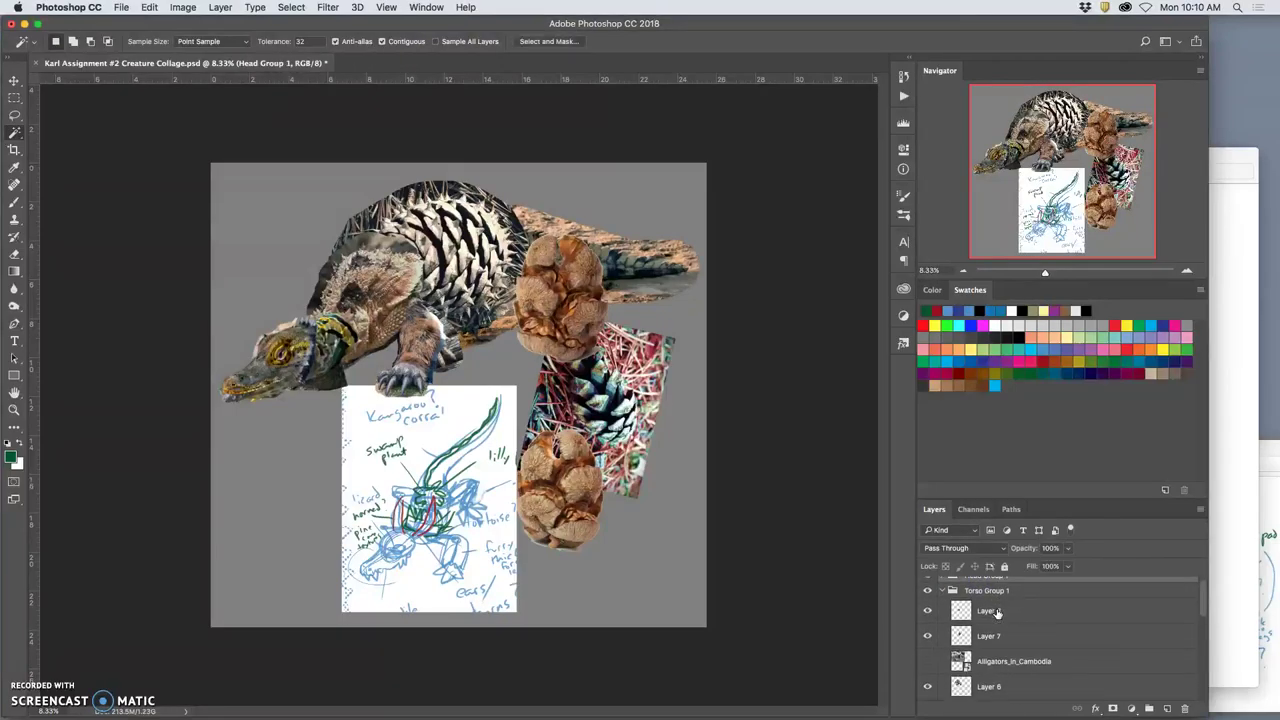
pyautogui.click(992, 662)
pyautogui.press('BackSpace')
pyautogui.scroll(-5, 999, 662)
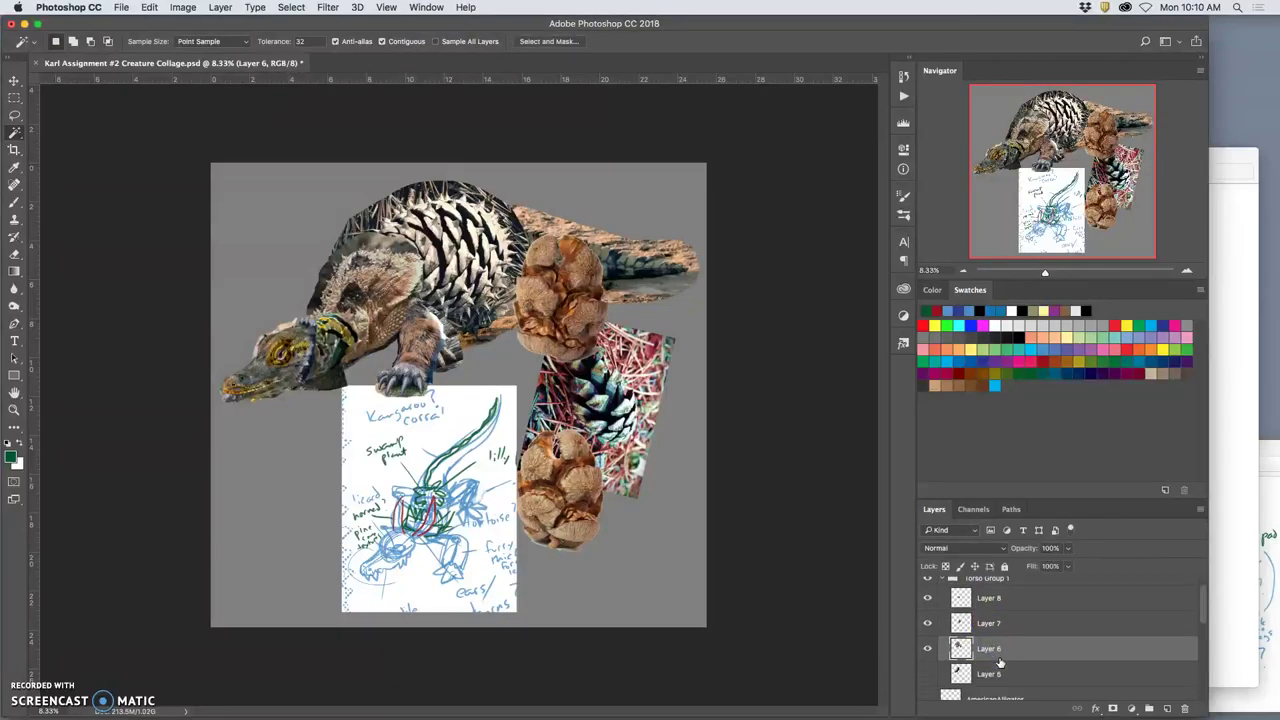
pyautogui.click(988, 623)
pyautogui.press('BackSpace')
# Toggle the visibility of the pine cone photo layer to check its contents, and delete that layer
pyautogui.click(928, 665)
pyautogui.click(928, 665)
pyautogui.click(929, 665)
pyautogui.click(930, 665)
pyautogui.click(930, 665)
pyautogui.click(930, 665)
pyautogui.click(992, 670)
pyautogui.press('BackSpace')
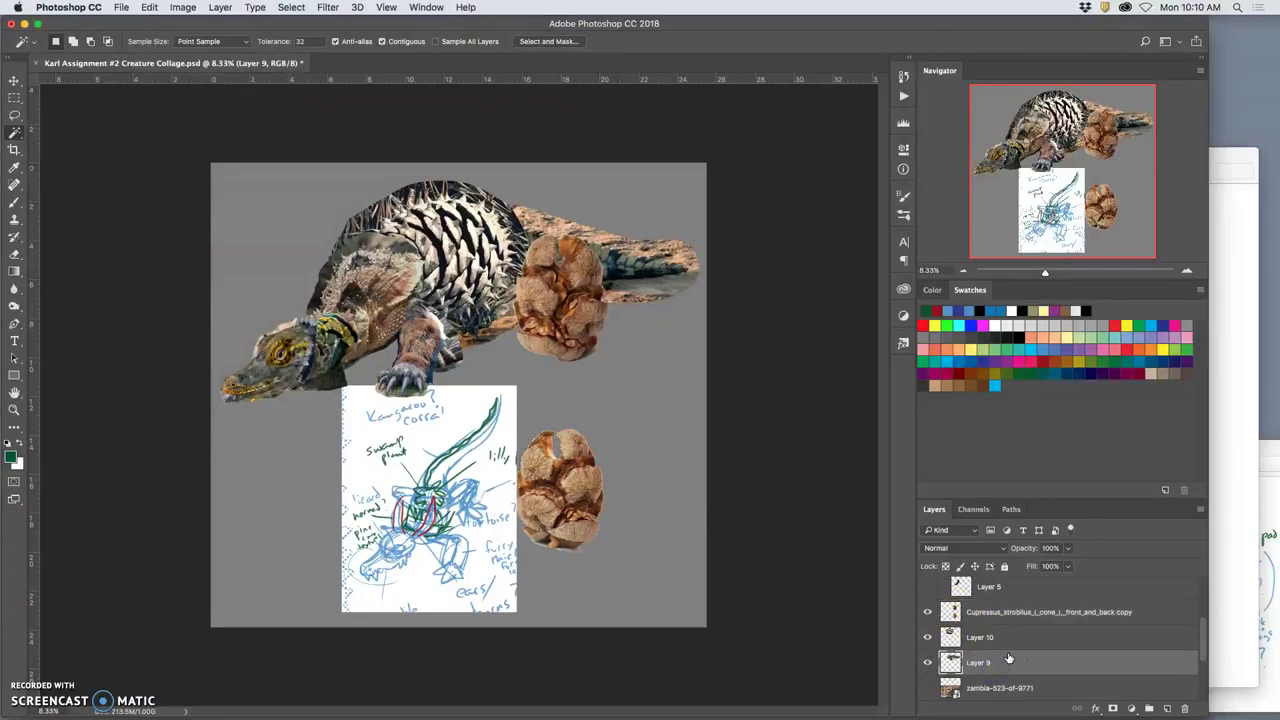
# Delete zambia-523-of-9771 and all other hidden reference layers between Layer 9 and Background
pyautogui.scroll(-2, 990, 660)
pyautogui.click(988, 652)
pyautogui.press('BackSpace')
pyautogui.press('BackSpace')
pyautogui.press('BackSpace')
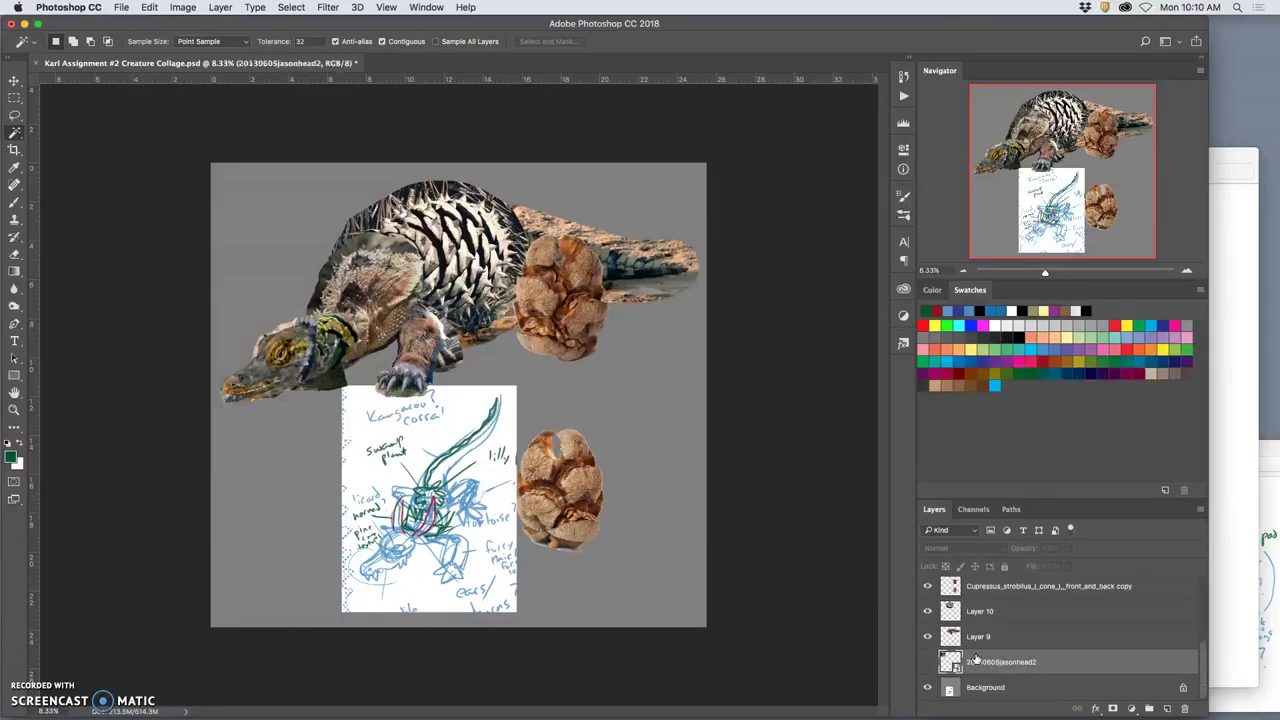
pyautogui.press('BackSpace')
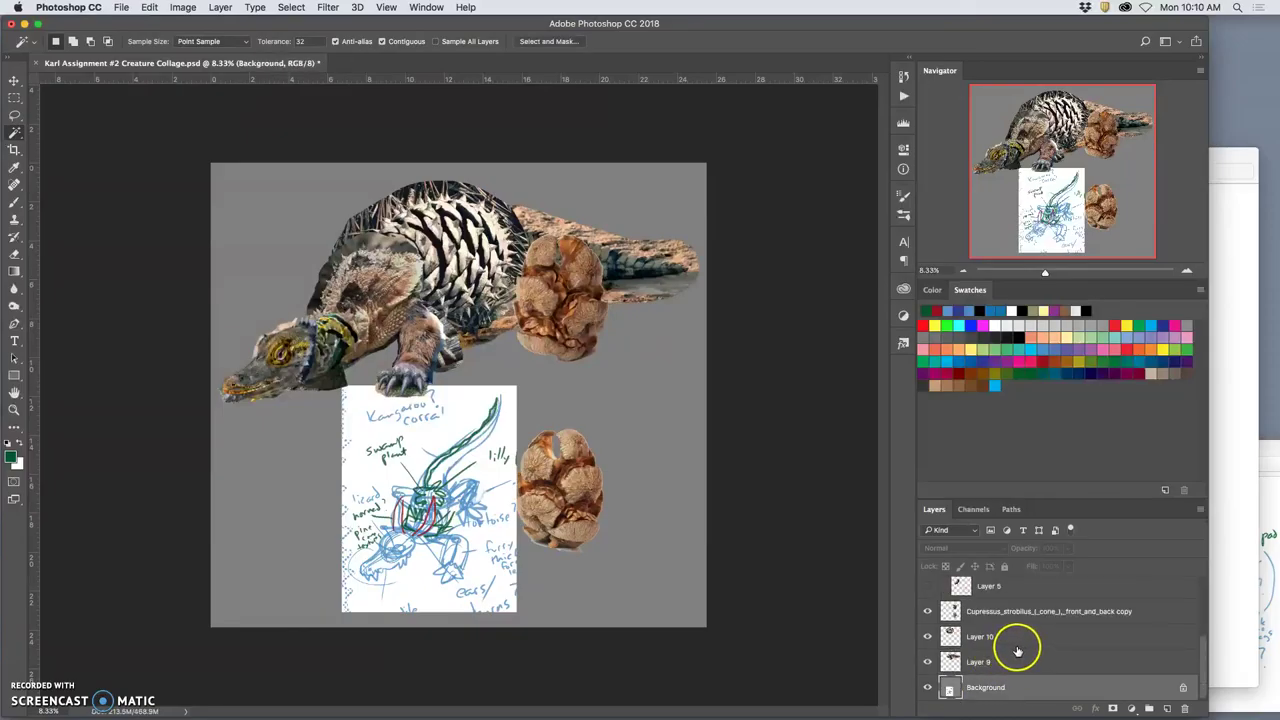
pyautogui.scroll(1, 1010, 650)
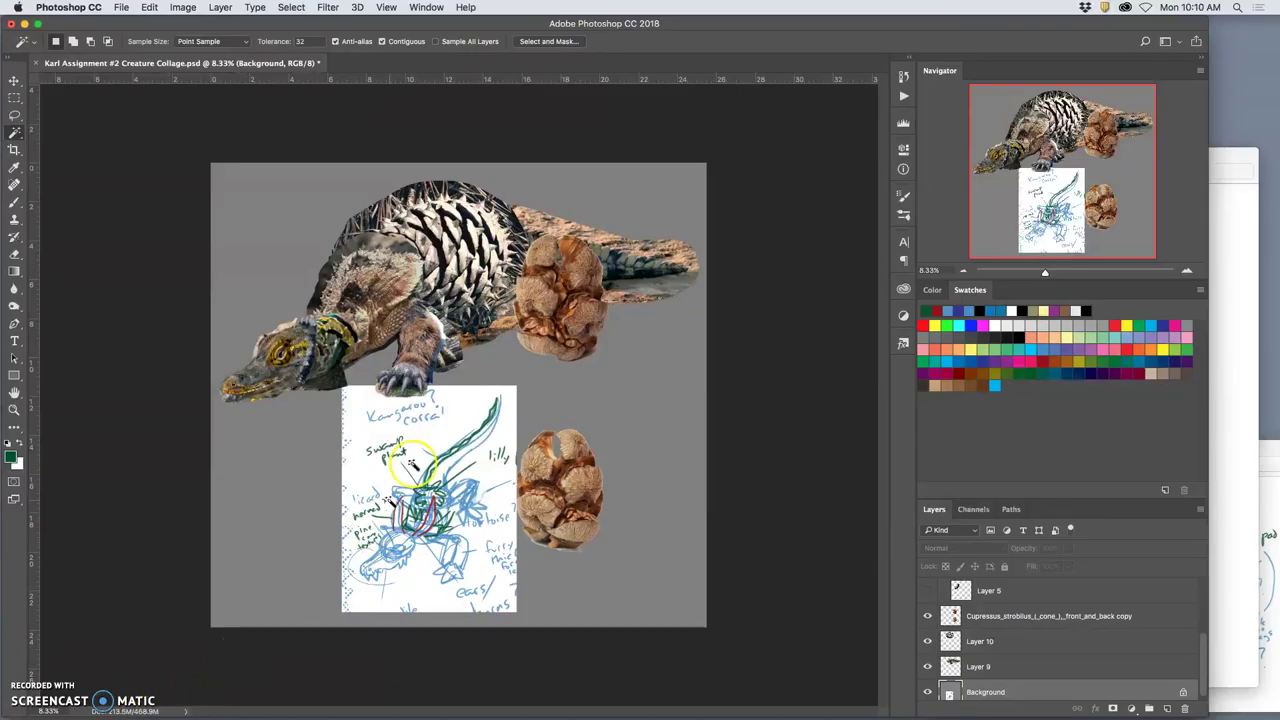
# Bring the Cupressus strobilus cone copy layer to the front of the stack and move both cones slightly to the right
pyautogui.click(15, 78)
pyautogui.moveTo(591, 289)
pyautogui.mouseDown()
pyautogui.moveTo(563, 310)
pyautogui.moveTo(448, 252)
pyautogui.moveTo(390, 246)
pyautogui.moveTo(590, 296)
pyautogui.mouseUp()
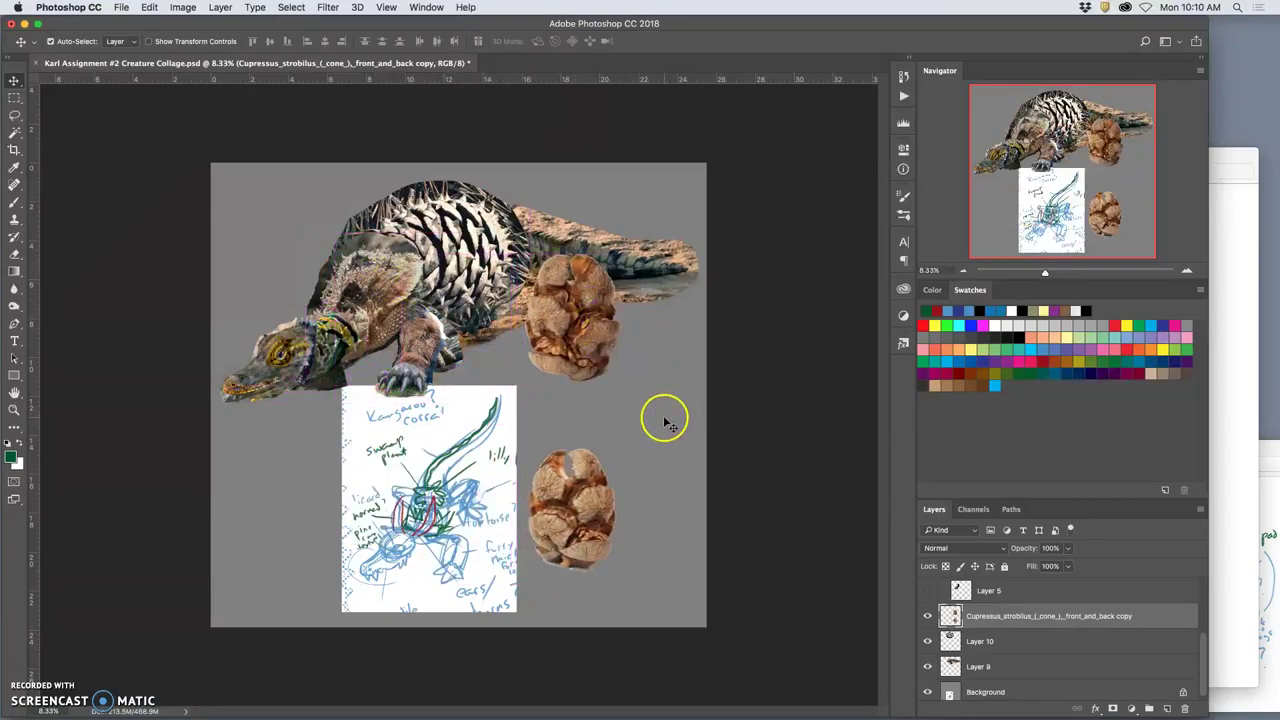
pyautogui.press('super+shift+bracketright')
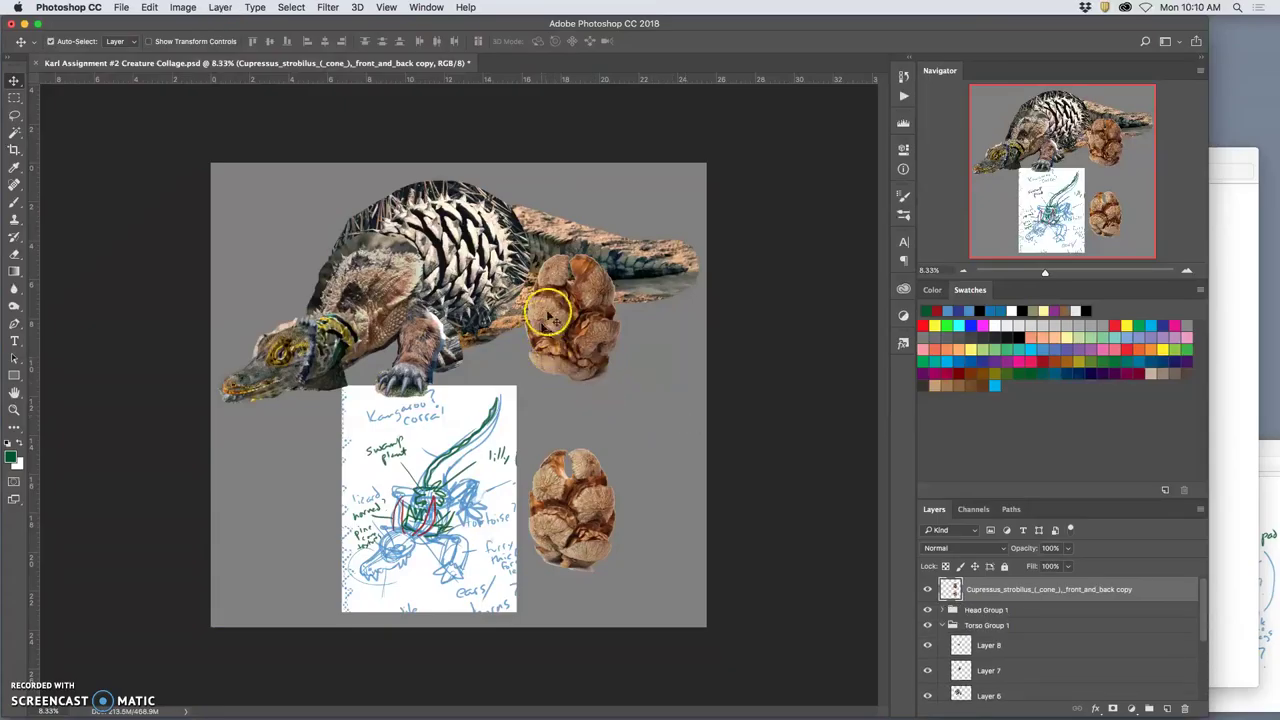
pyautogui.moveTo(550, 315)
pyautogui.mouseDown()
pyautogui.moveTo(353, 301)
pyautogui.moveTo(284, 270)
pyautogui.moveTo(588, 306)
pyautogui.mouseUp()
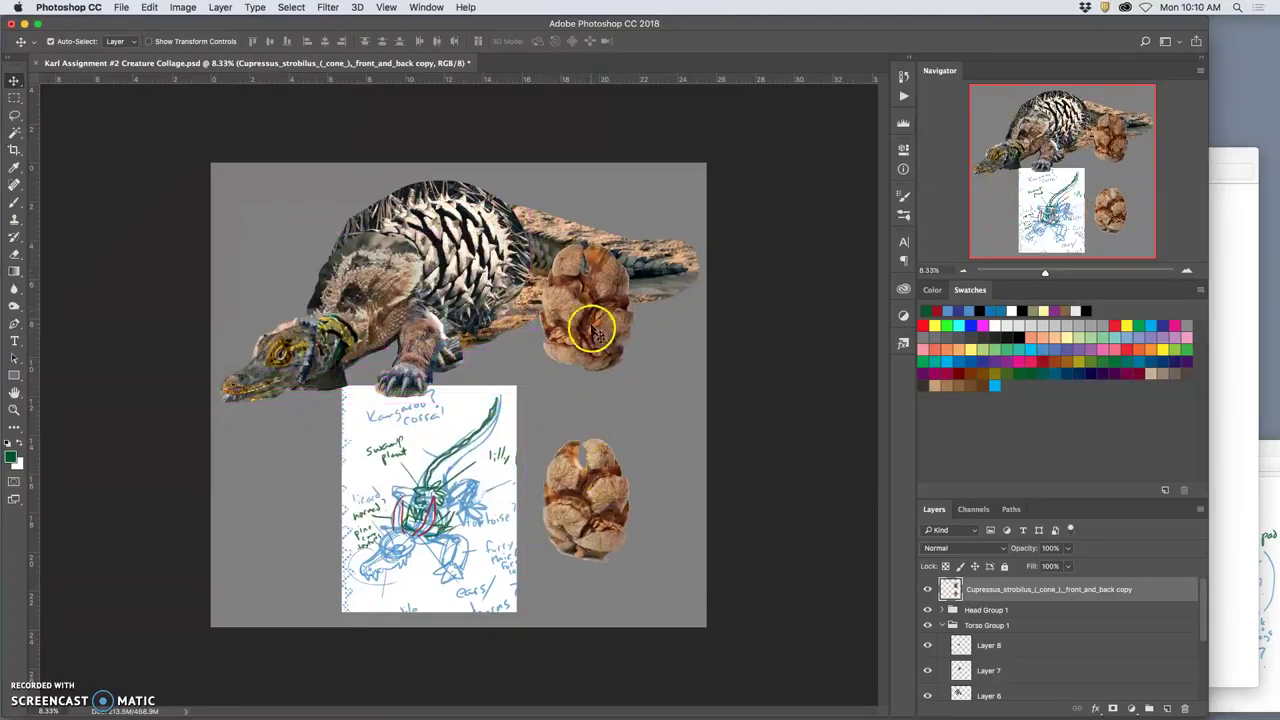
# Lasso the upper cone, cut it from the cone copy layer and paste it as a separate layer
pyautogui.click(18, 118)
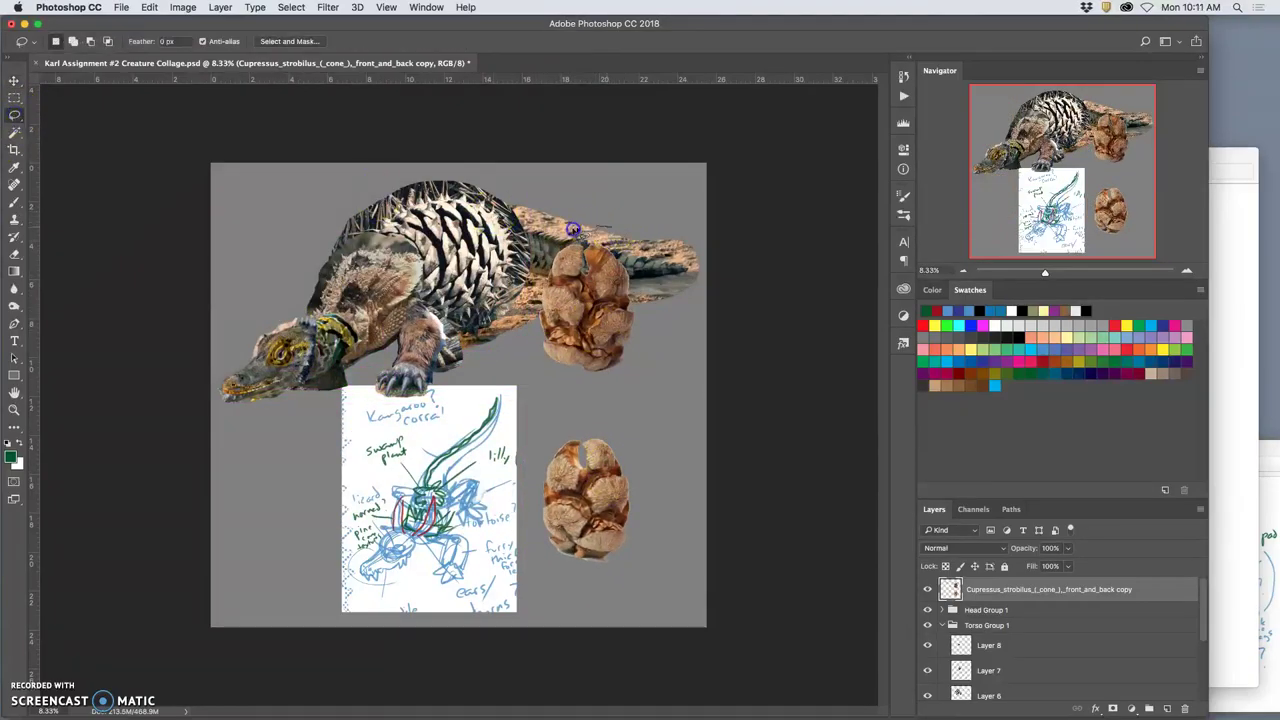
pyautogui.moveTo(641, 235); pyautogui.dragTo(640, 238)
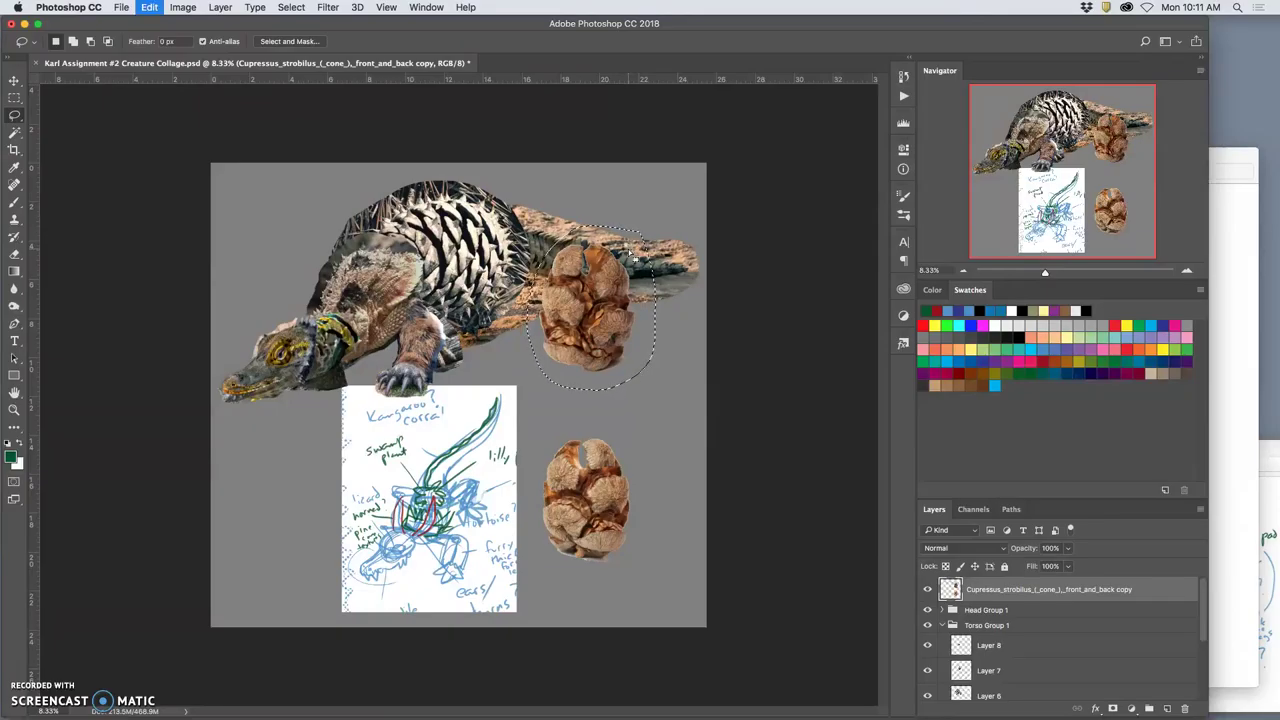
pyautogui.press('super+x')
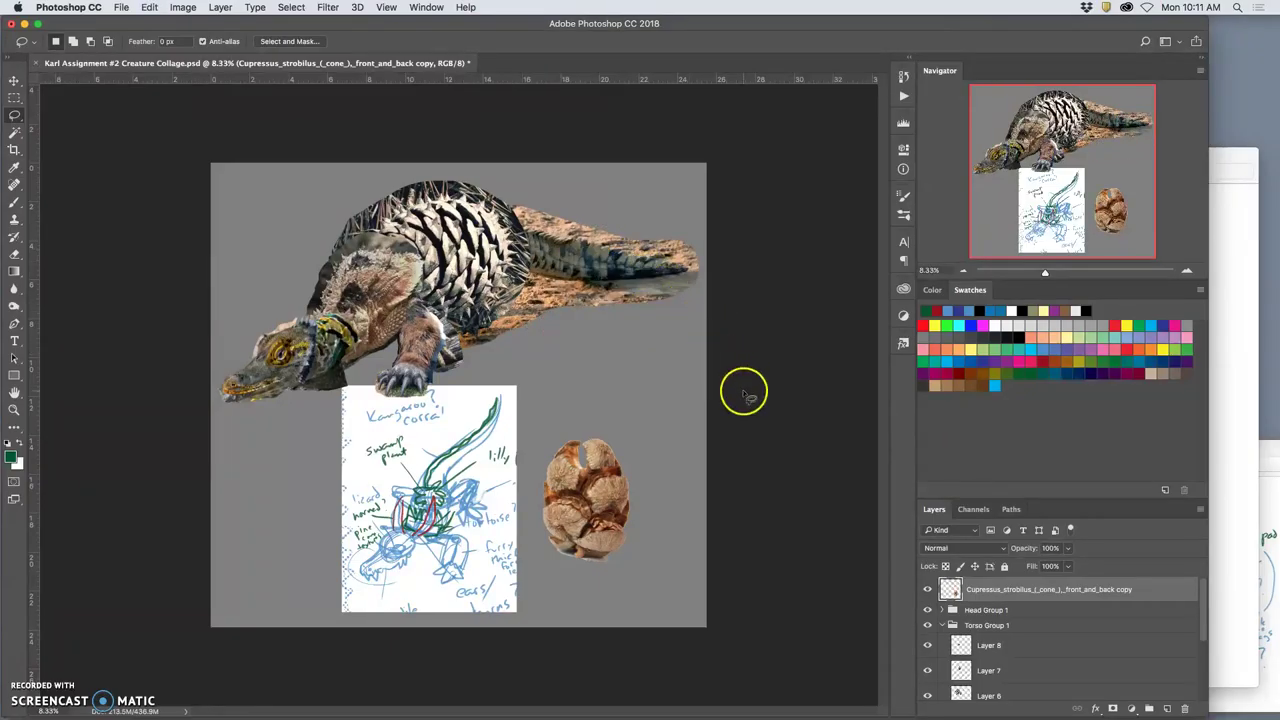
pyautogui.press('super+v')
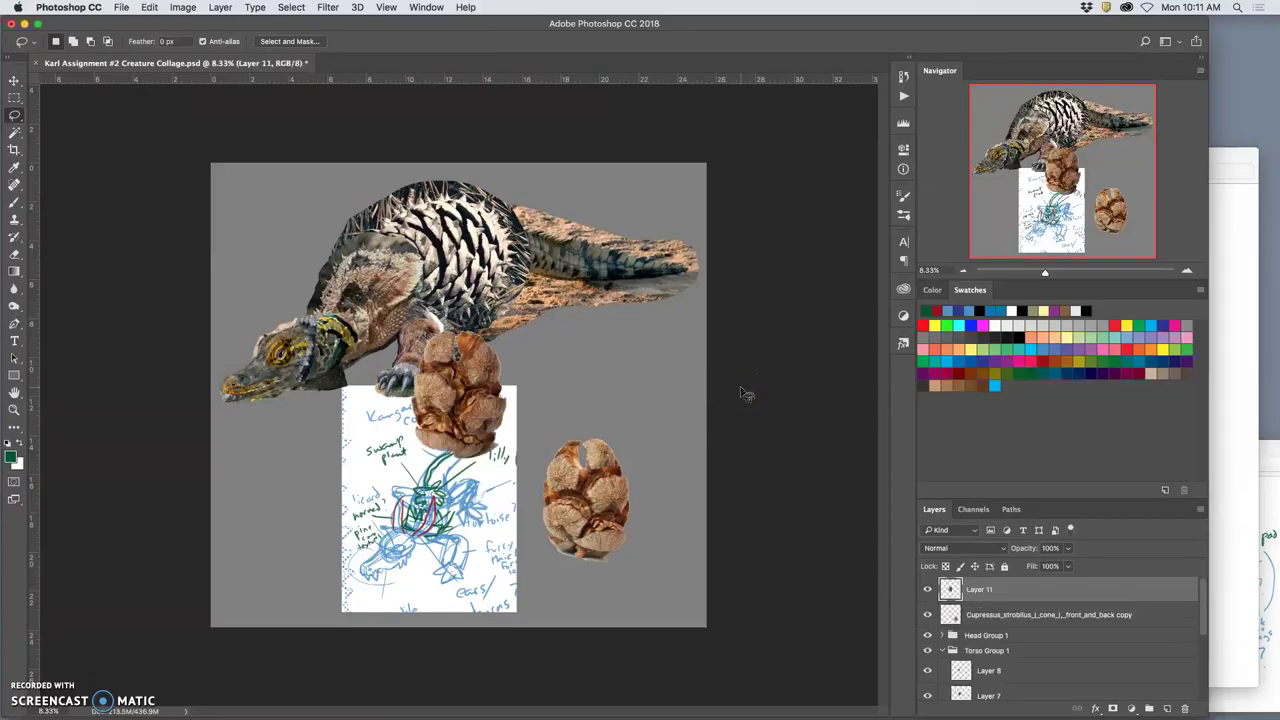
# Place the pasted cone above the creature's head, scaled to about 57% width and 72% height and rotated about -13°
pyautogui.click(14, 80)
pyautogui.moveTo(466, 371); pyautogui.dragTo(306, 260)
pyautogui.press('super+t')
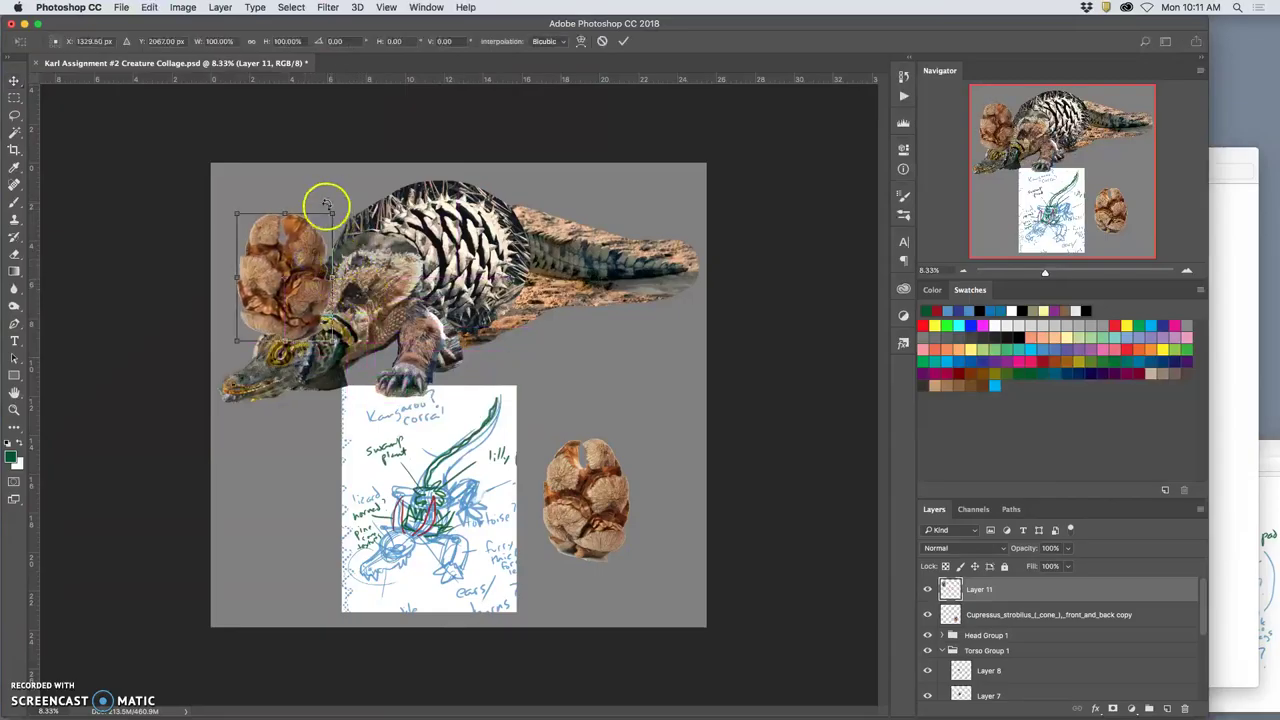
pyautogui.moveTo(331, 215); pyautogui.dragTo(279, 245)
pyautogui.moveTo(260, 301); pyautogui.dragTo(293, 227)
pyautogui.moveTo(318, 286); pyautogui.dragTo(326, 320)
# Warp the cone on the head into a slim, upright ear-like spike with a narrow base and apply the transform
pyautogui.rightClick(295, 266)
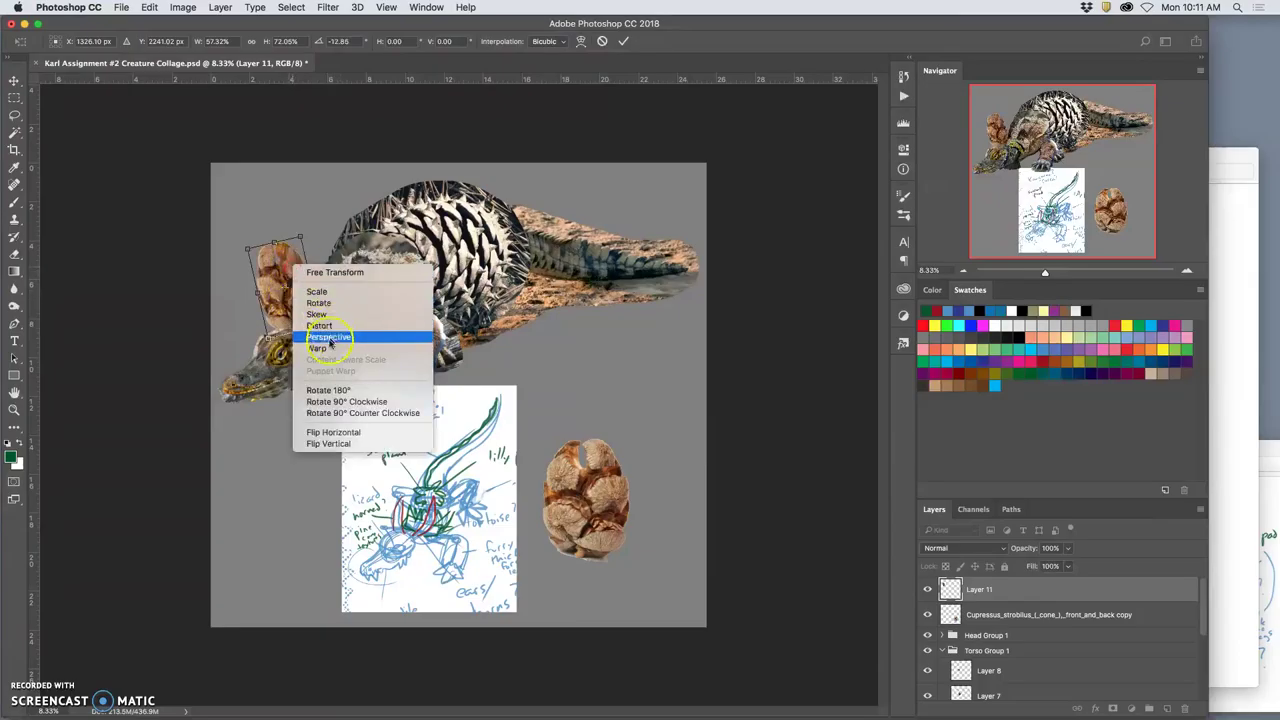
pyautogui.click(324, 348)
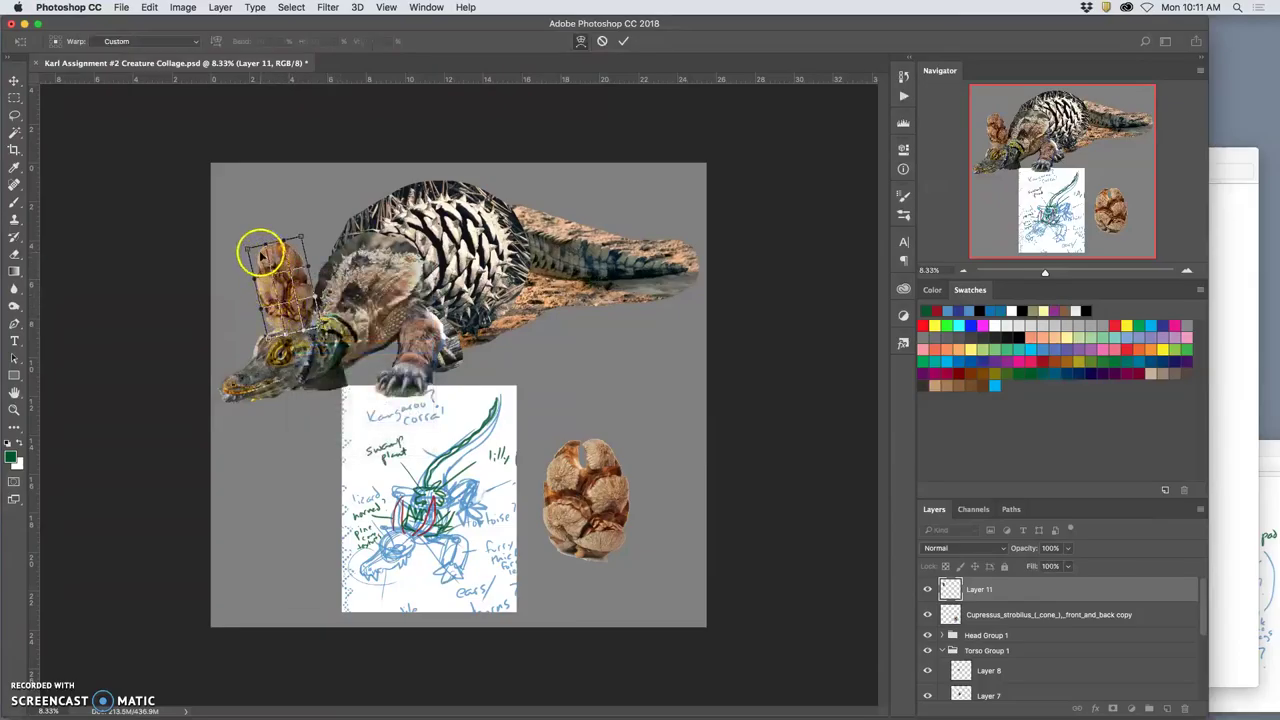
pyautogui.moveTo(265, 243); pyautogui.dragTo(271, 246)
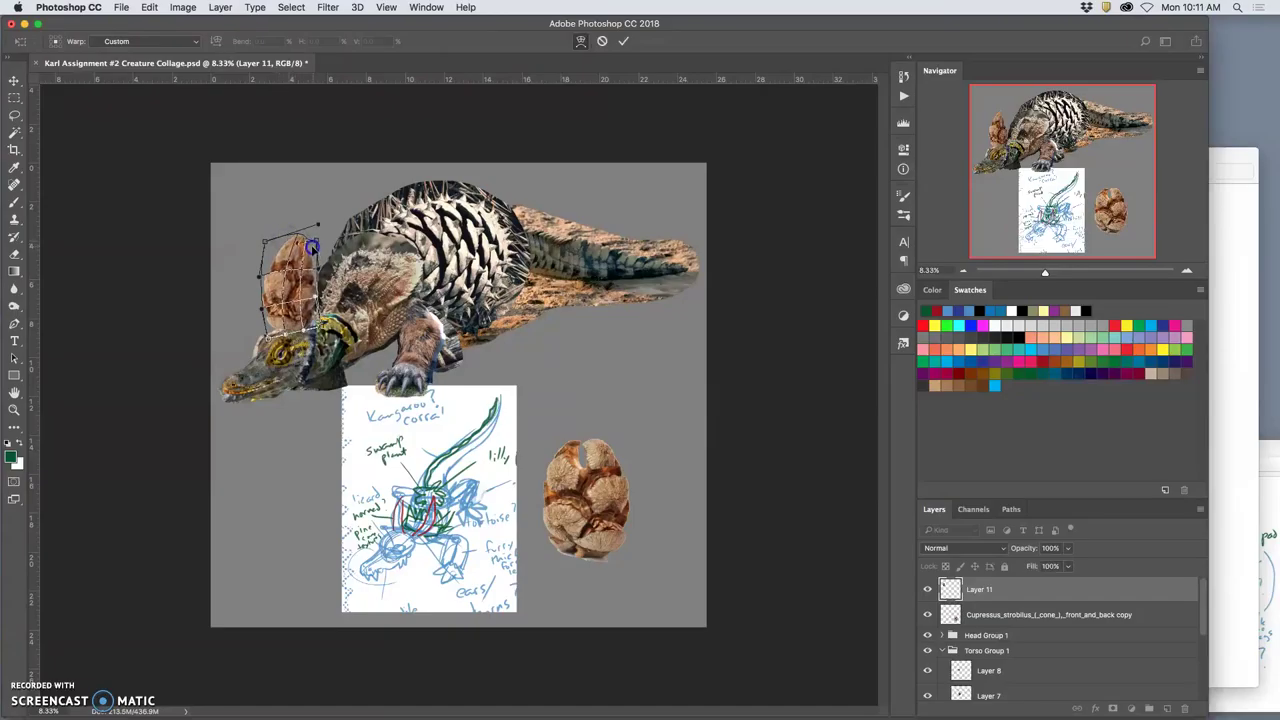
pyautogui.moveTo(314, 306); pyautogui.dragTo(306, 302)
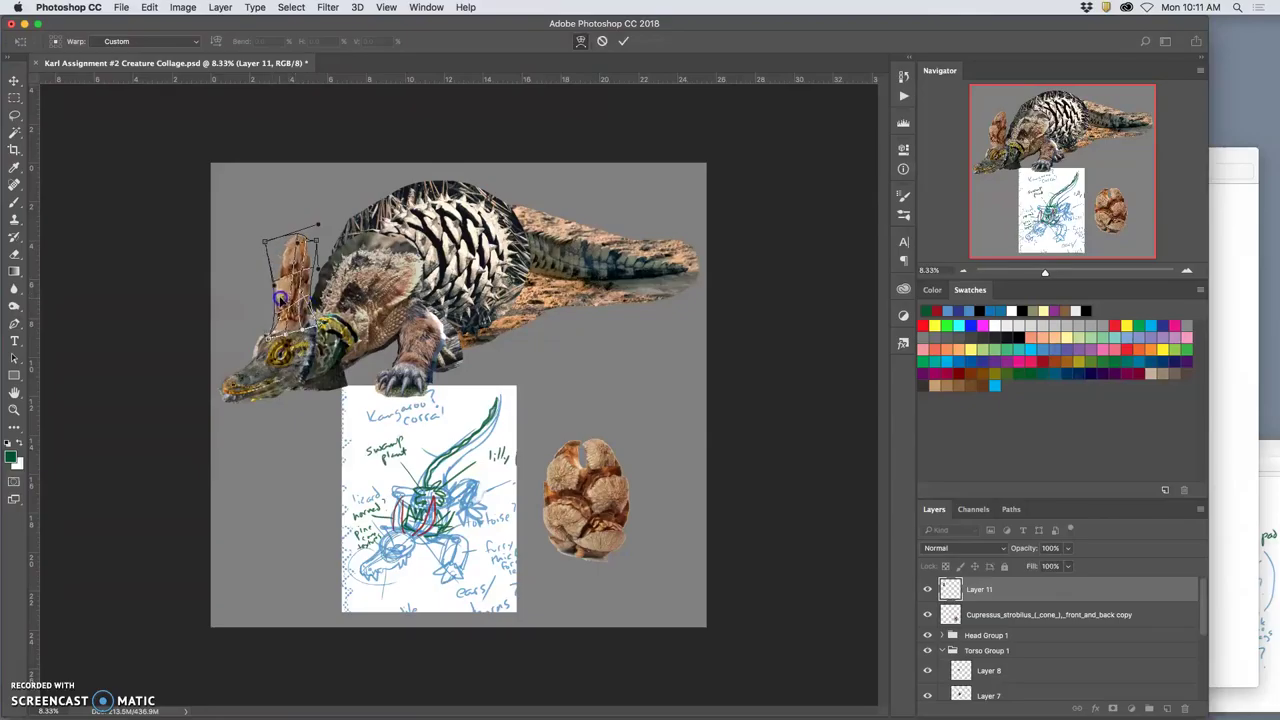
pyautogui.moveTo(289, 250); pyautogui.dragTo(319, 241)
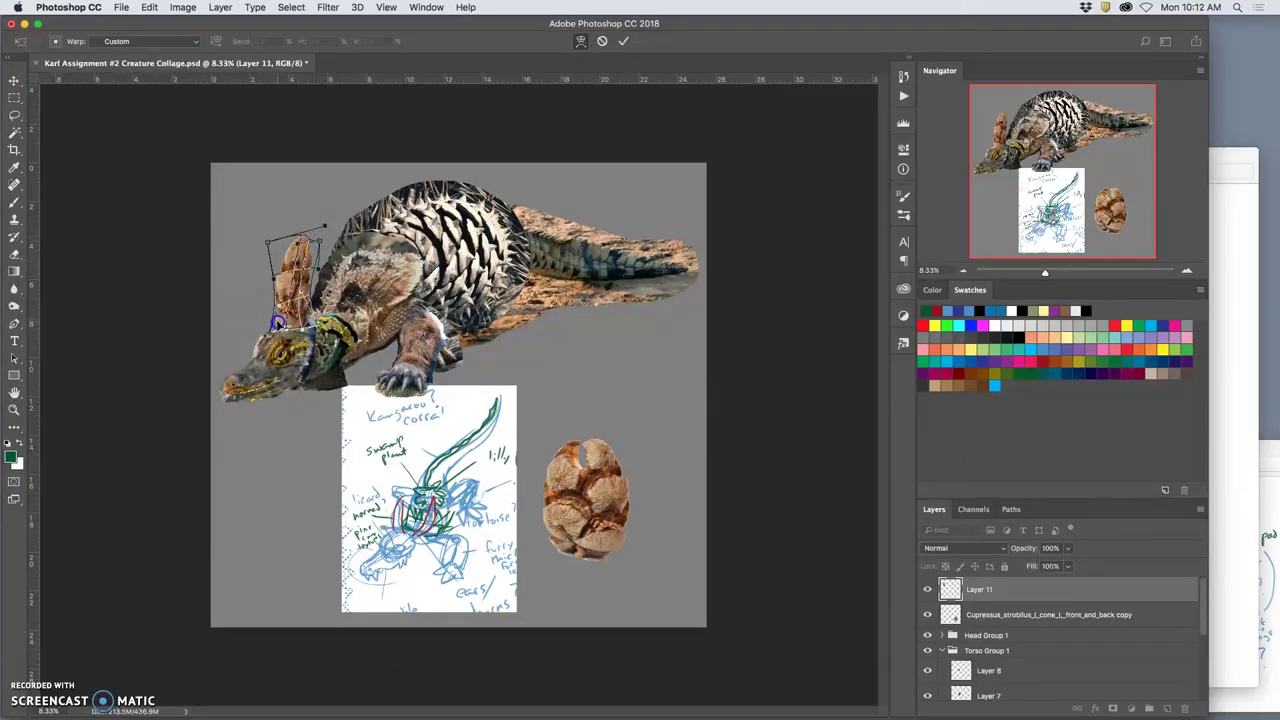
pyautogui.press('Return')
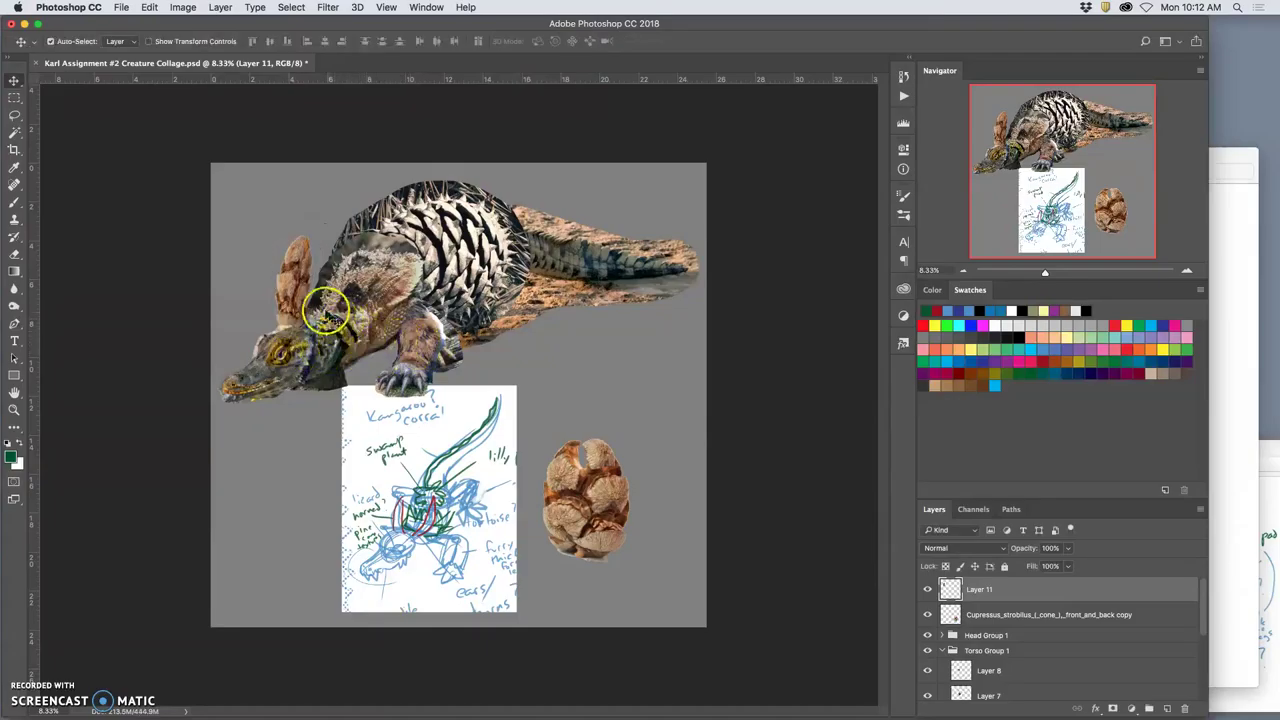
# Move the remaining cone onto the creature's neck behind the first spike and narrow it to about 60% width
pyautogui.click(557, 455)
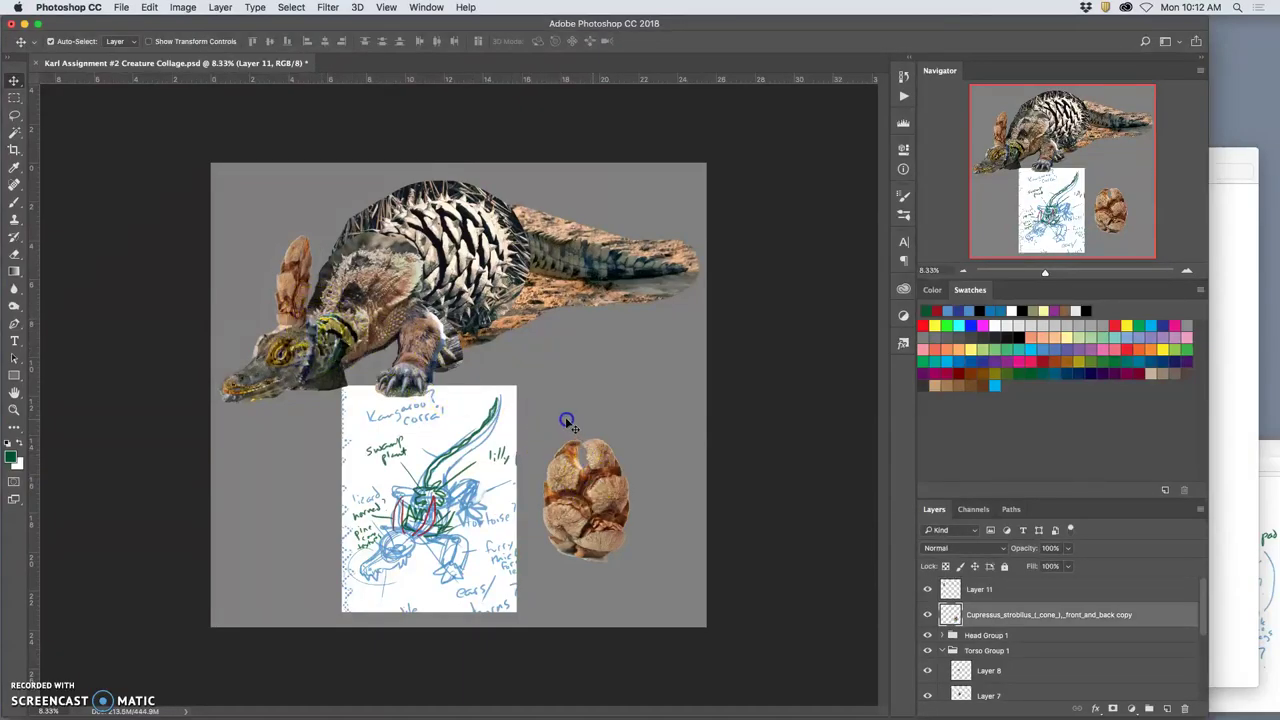
pyautogui.click(599, 446)
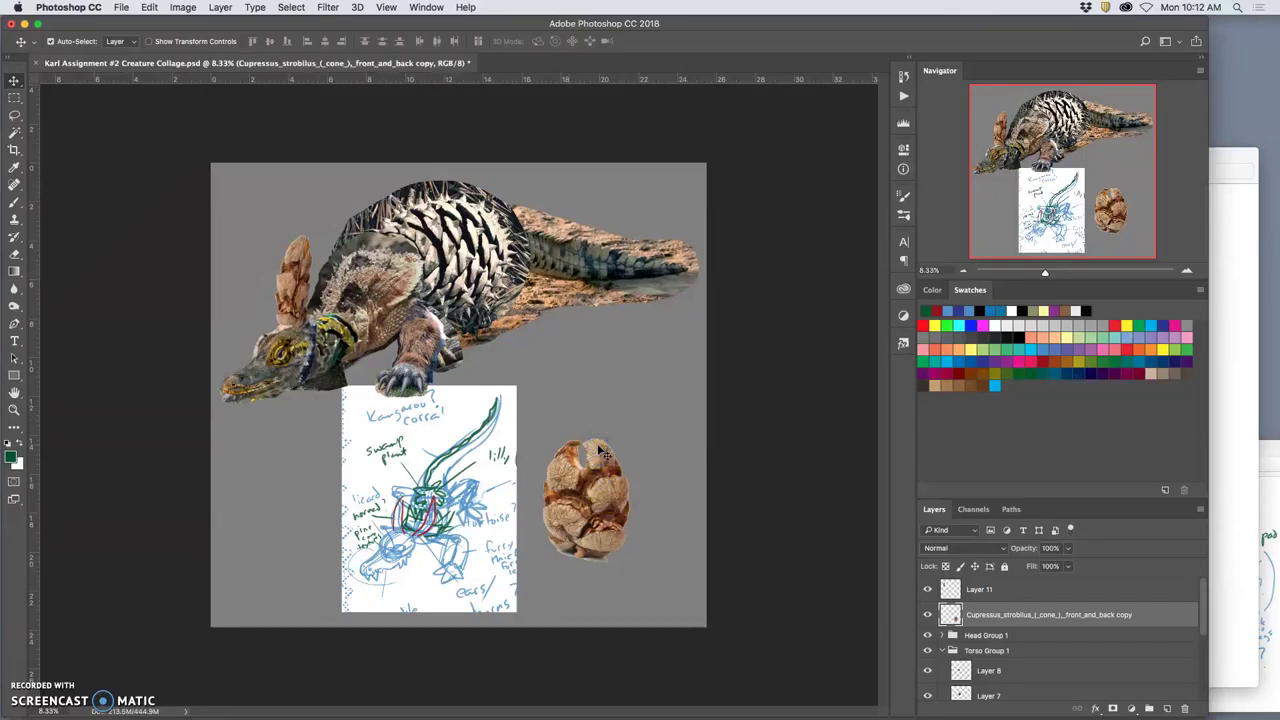
pyautogui.moveTo(604, 468); pyautogui.dragTo(391, 282)
pyautogui.press('super+t')
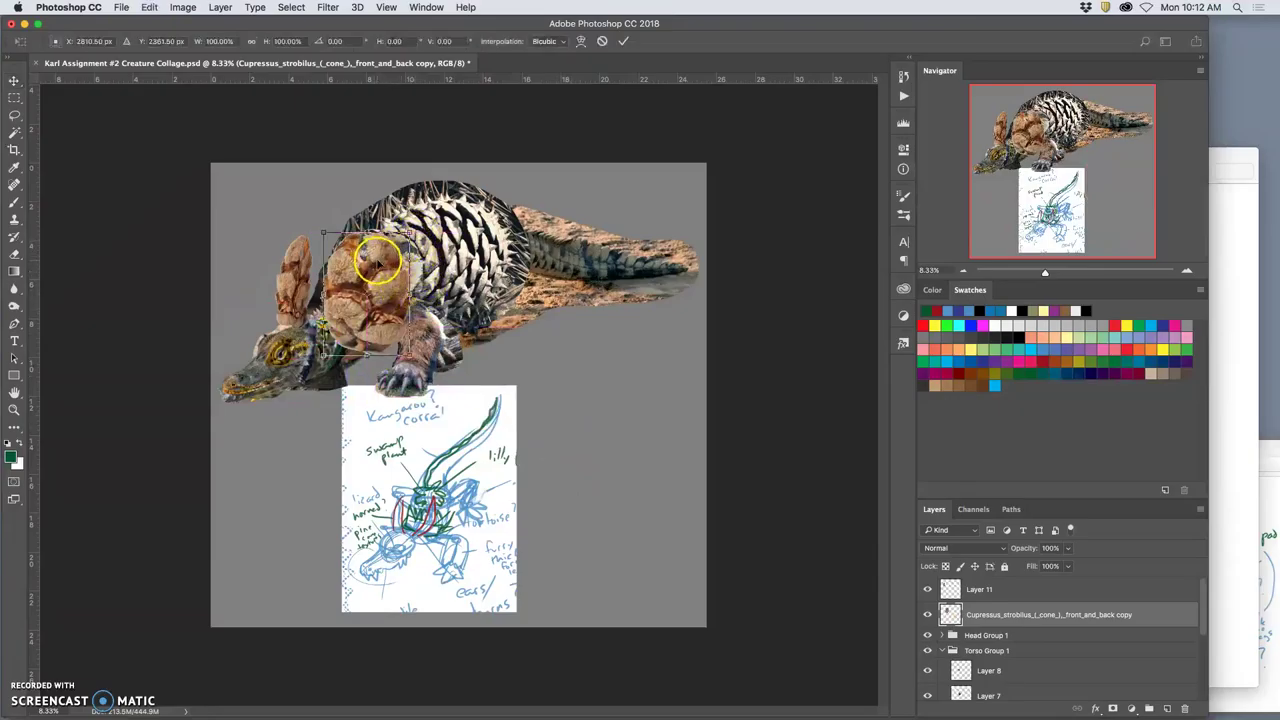
pyautogui.moveTo(406, 234); pyautogui.dragTo(377, 229)
# Warp the neck cone into a slim spike with a narrow base, apply the transform, and move it slightly closer to the head spike
pyautogui.rightClick(363, 273)
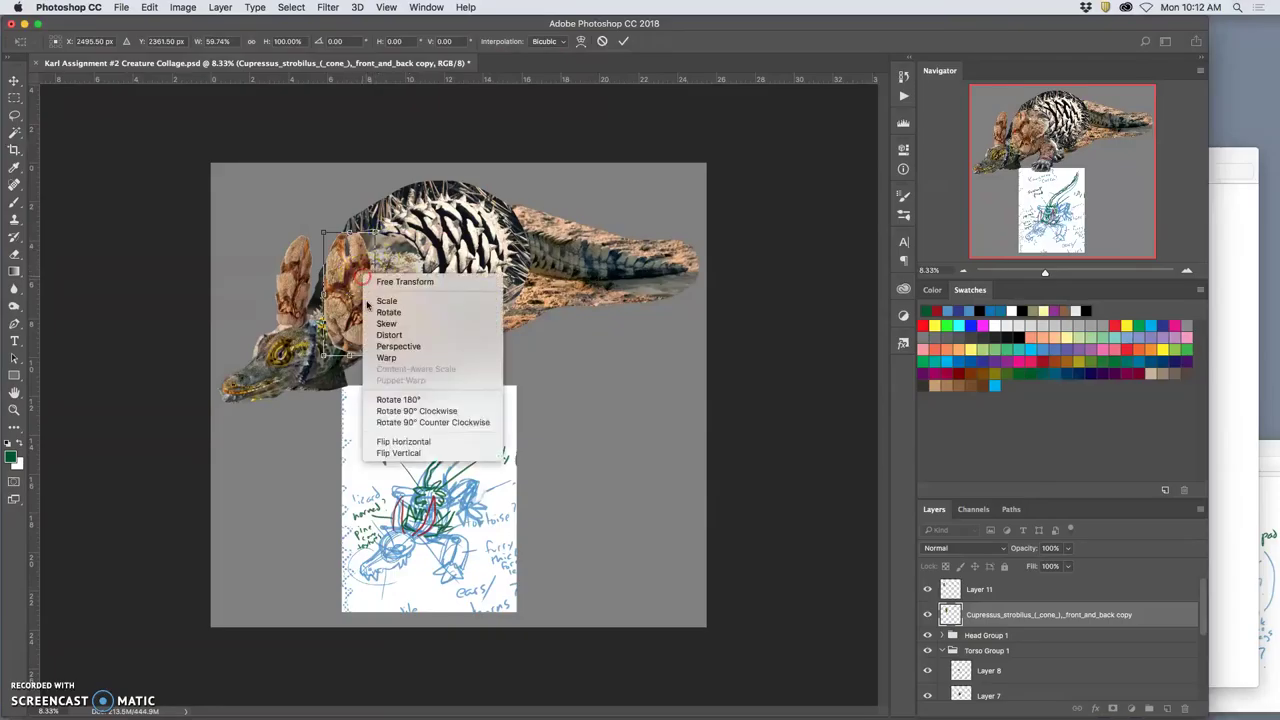
pyautogui.click(390, 358)
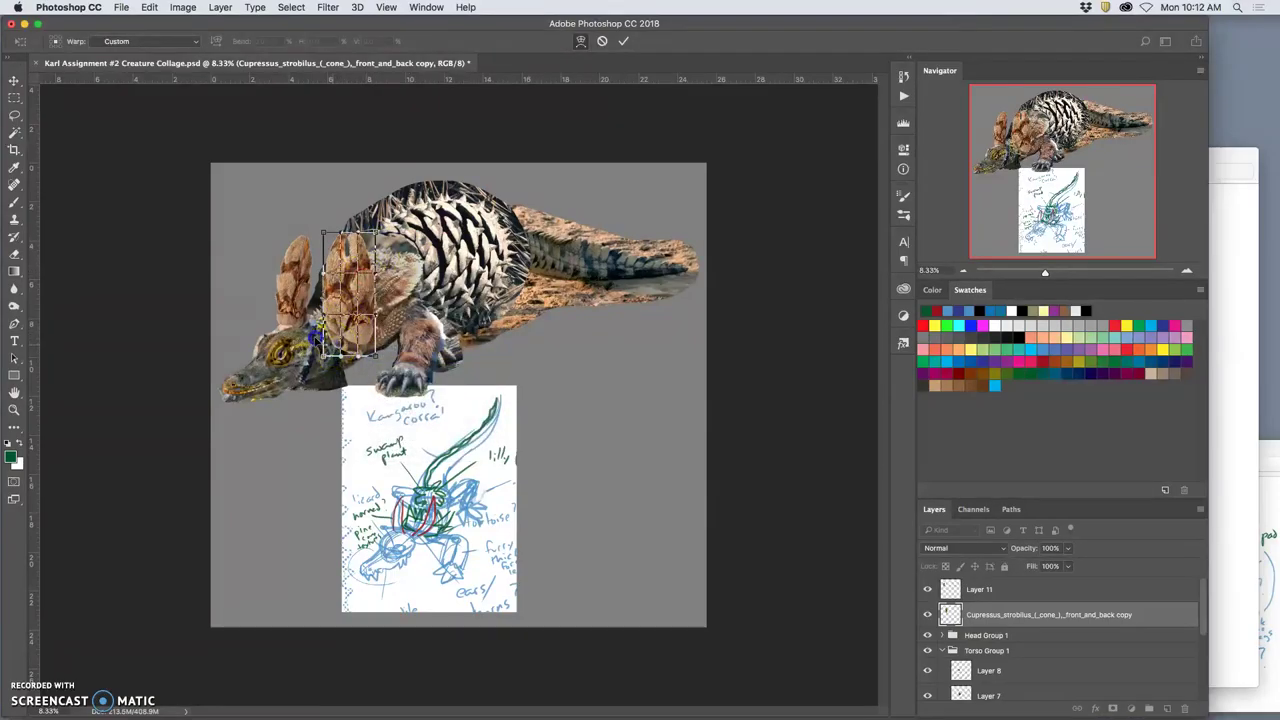
pyautogui.moveTo(314, 335); pyautogui.dragTo(311, 339)
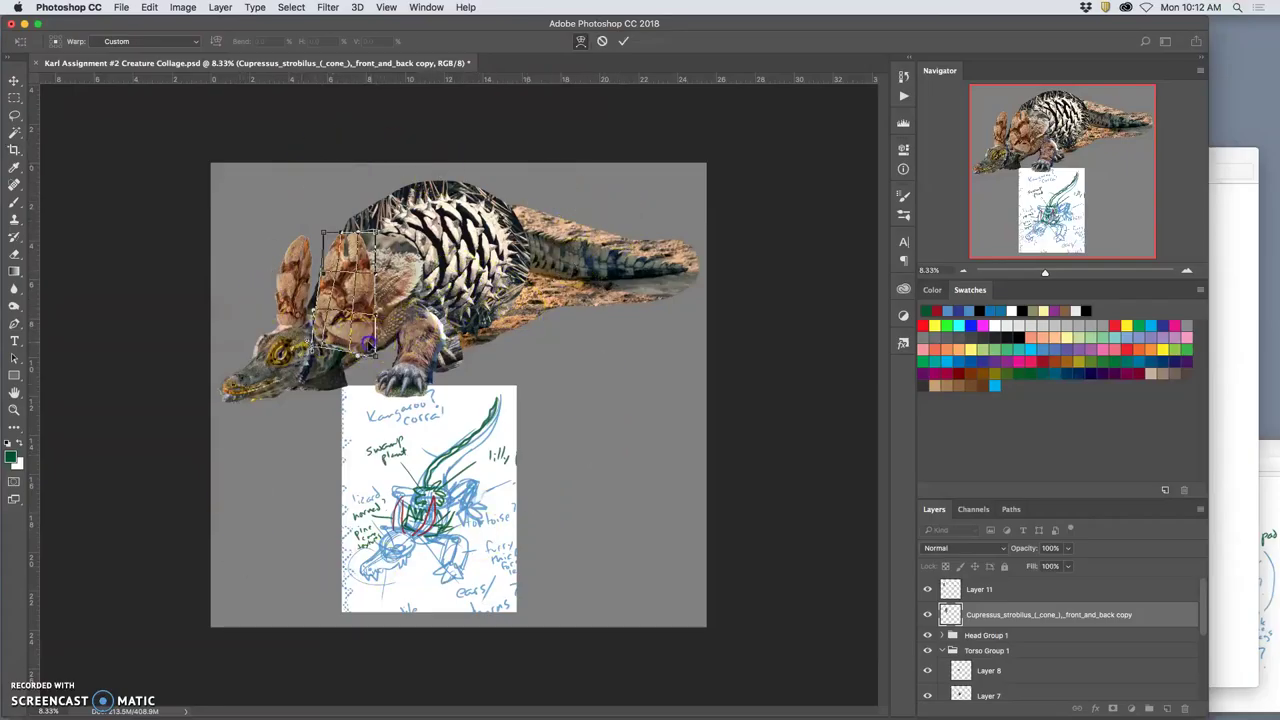
pyautogui.moveTo(356, 336); pyautogui.dragTo(351, 336)
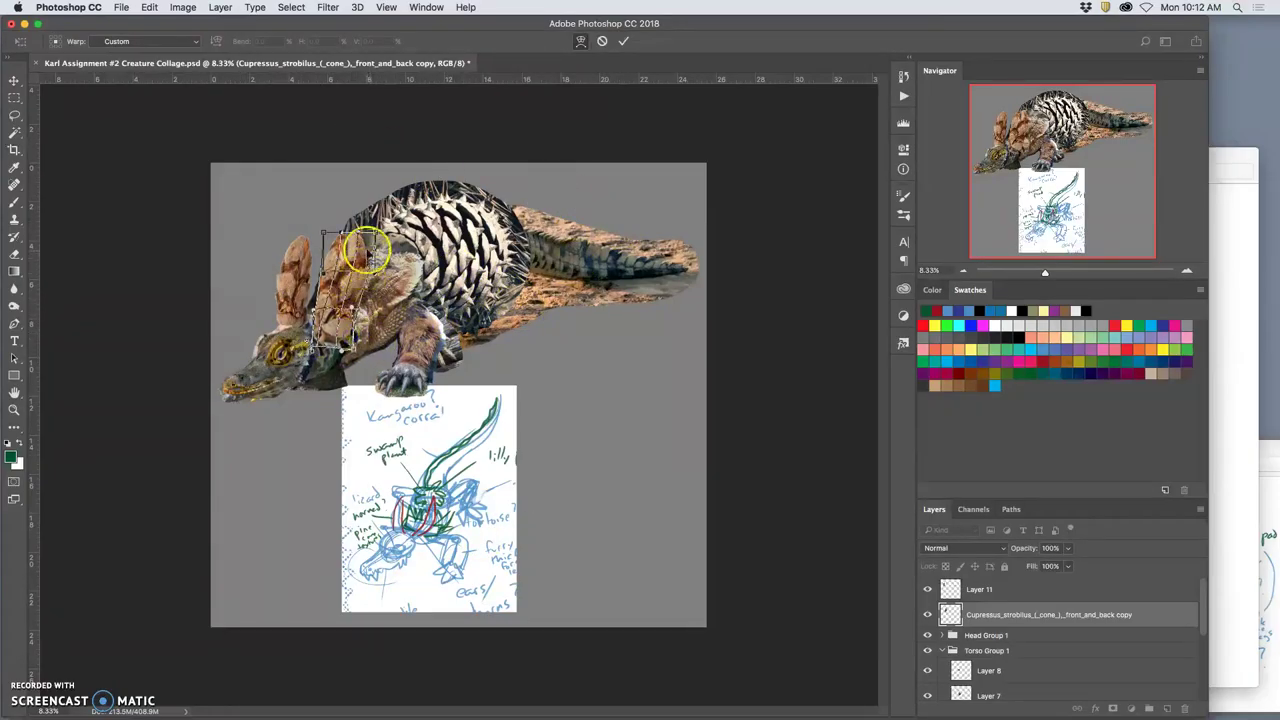
pyautogui.moveTo(368, 238); pyautogui.dragTo(356, 247)
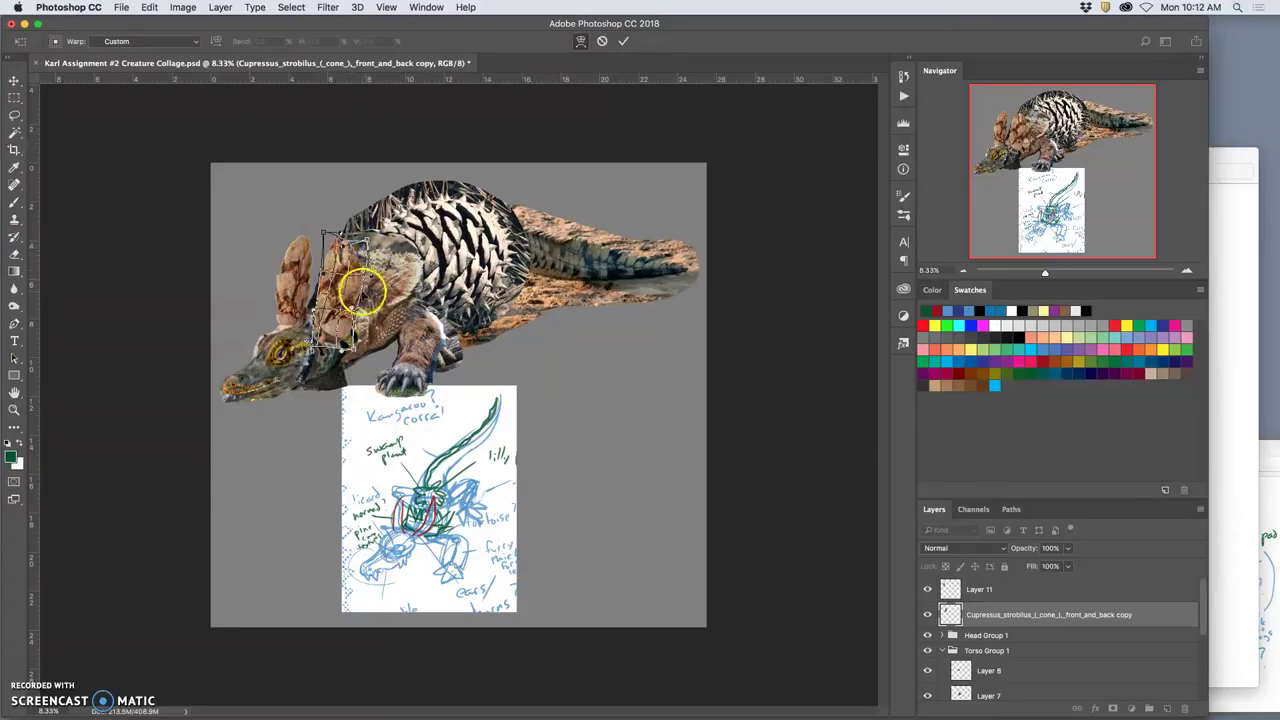
pyautogui.moveTo(359, 292); pyautogui.dragTo(354, 296)
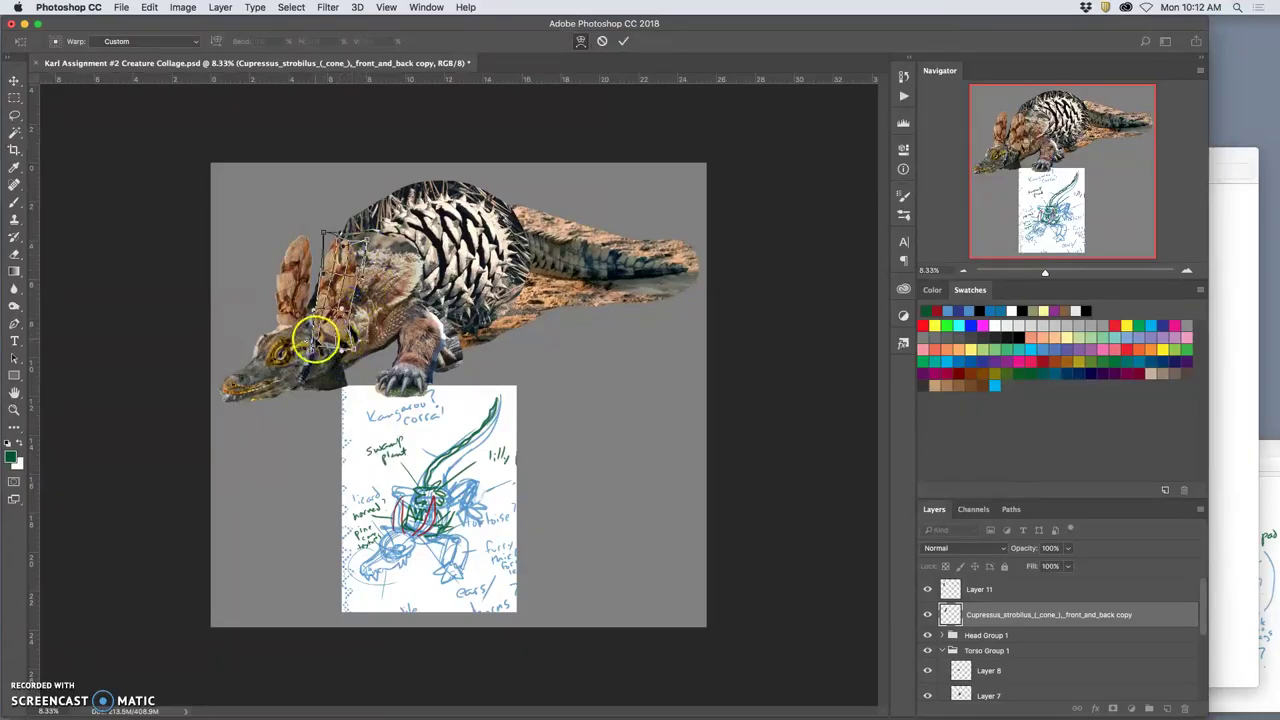
pyautogui.moveTo(311, 334)
pyautogui.mouseDown()
pyautogui.moveTo(300, 335)
pyautogui.moveTo(326, 334)
pyautogui.moveTo(311, 309)
pyautogui.mouseUp()
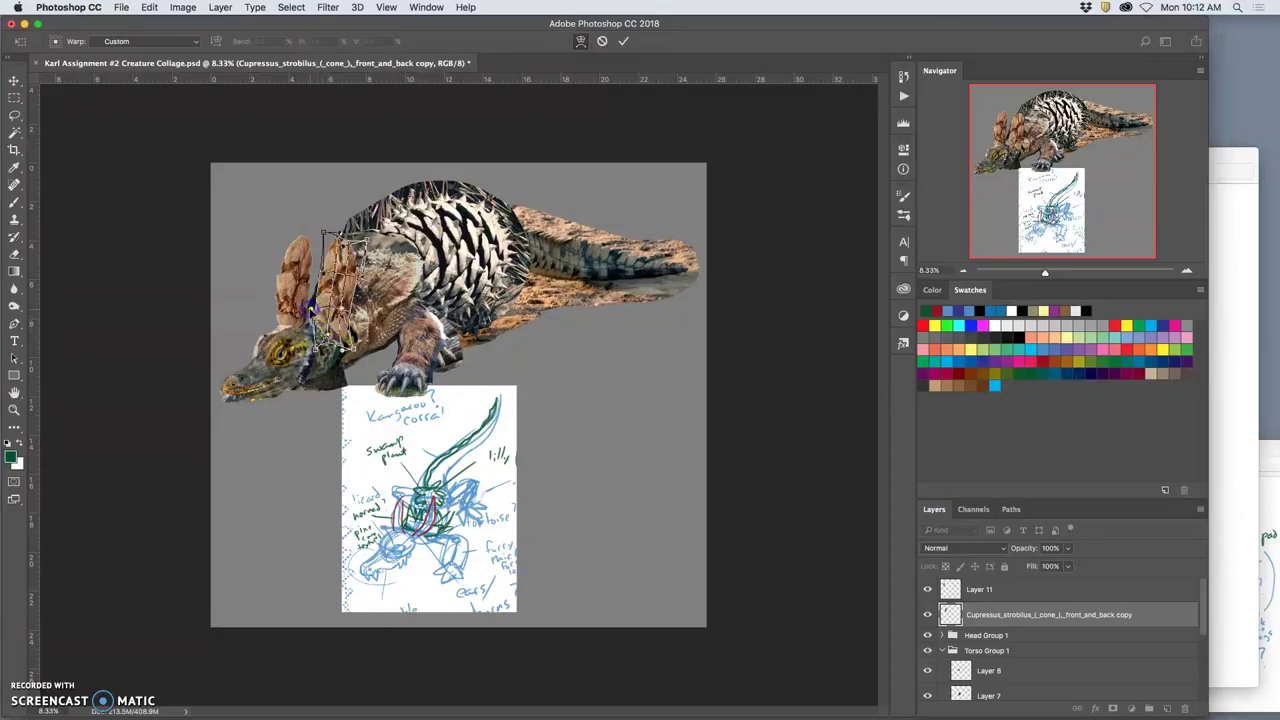
pyautogui.scroll(5, 316, 315)
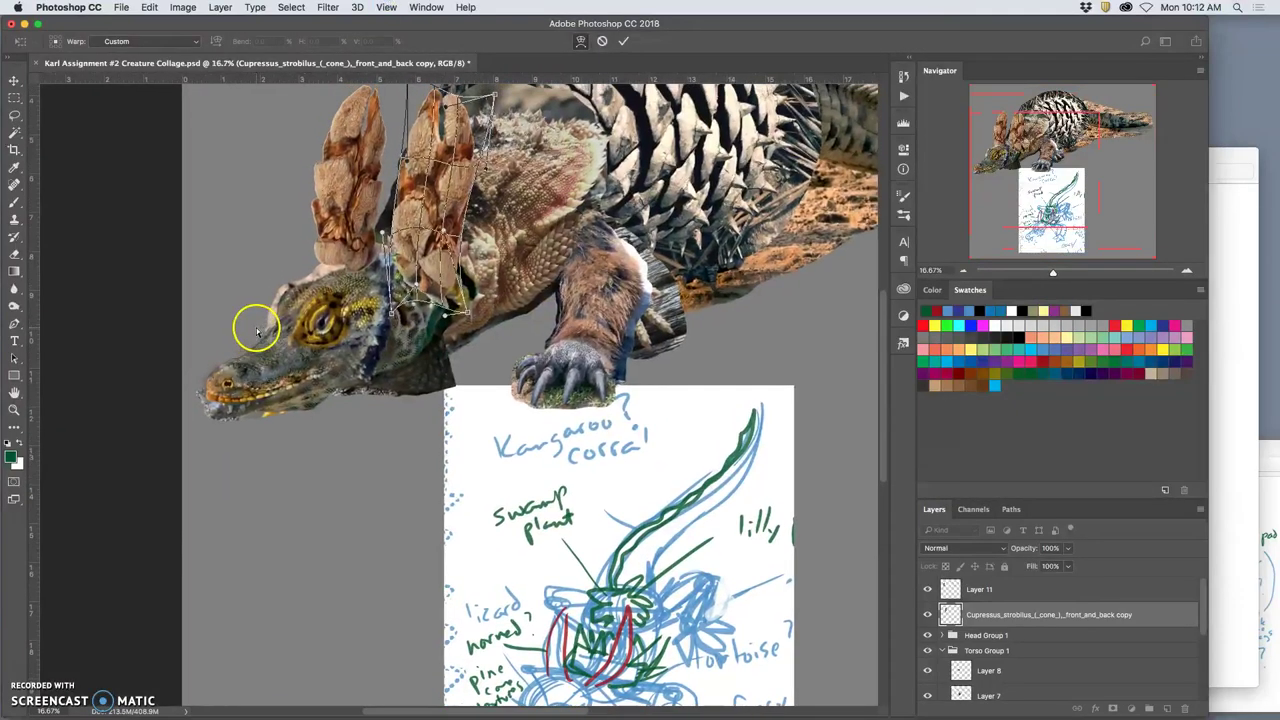
pyautogui.scroll(4, 256, 331)
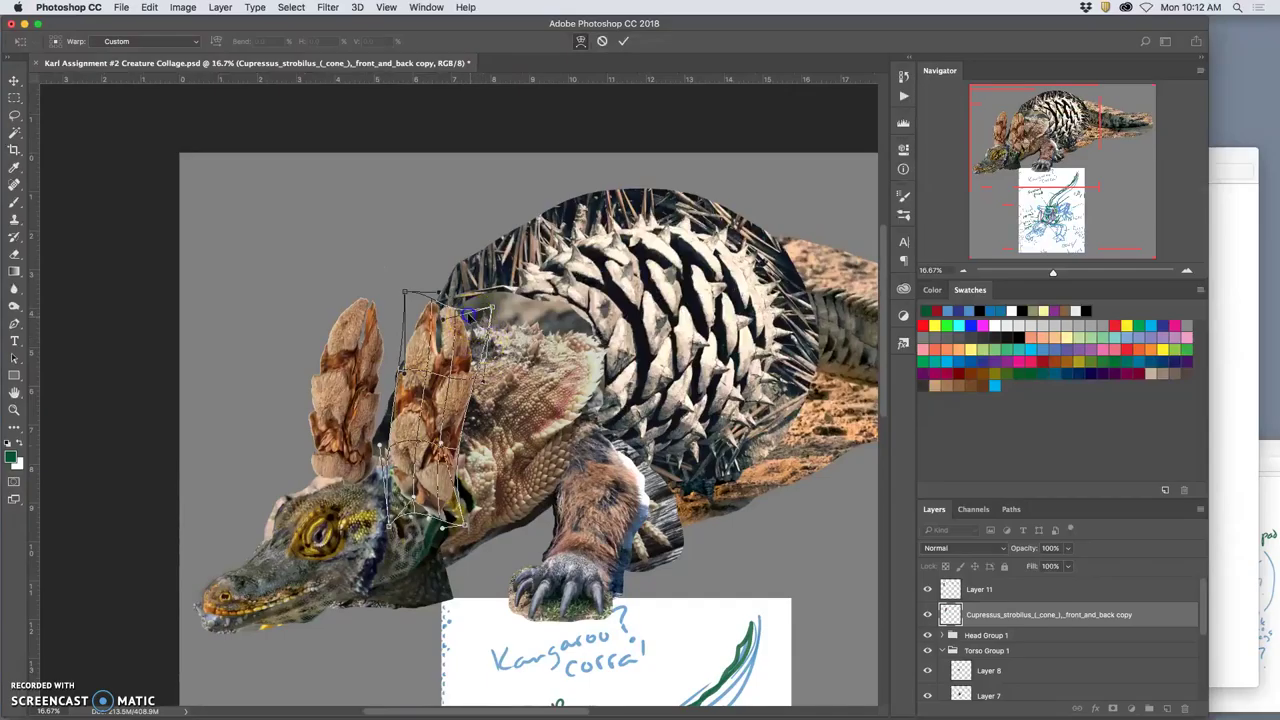
pyautogui.moveTo(467, 314); pyautogui.dragTo(462, 318)
pyautogui.moveTo(446, 515); pyautogui.dragTo(401, 506)
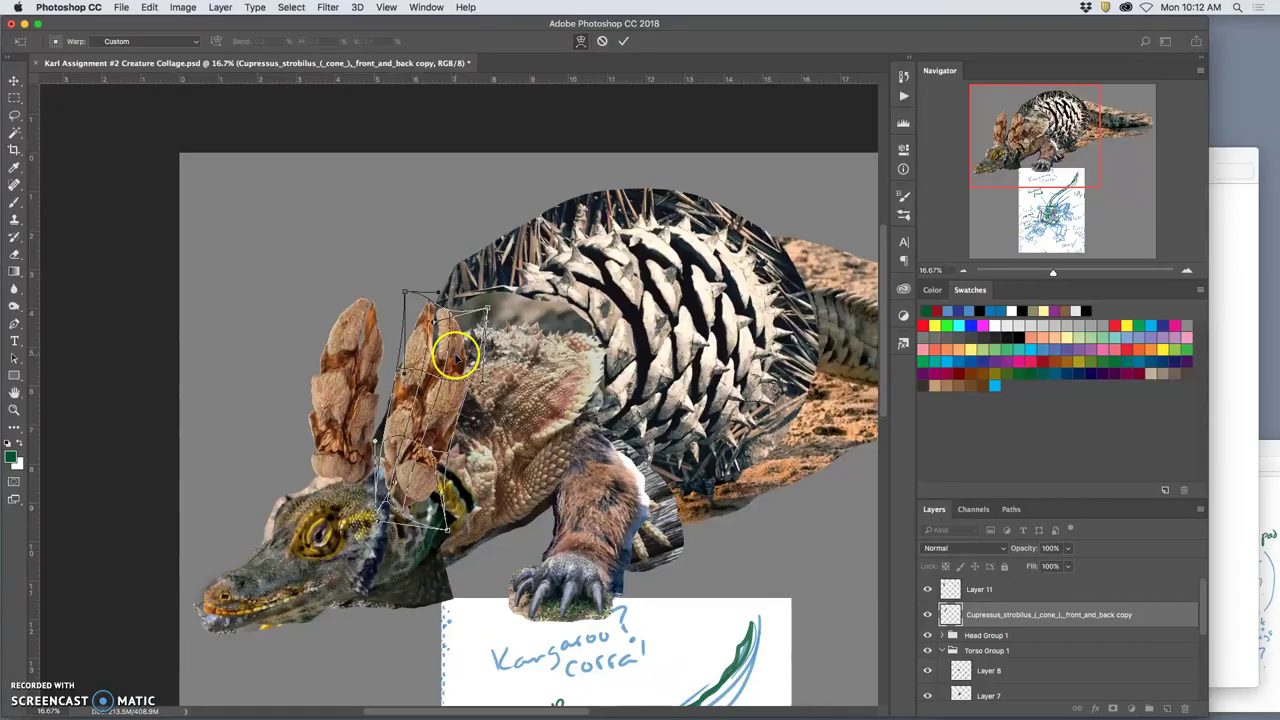
pyautogui.press('Return')
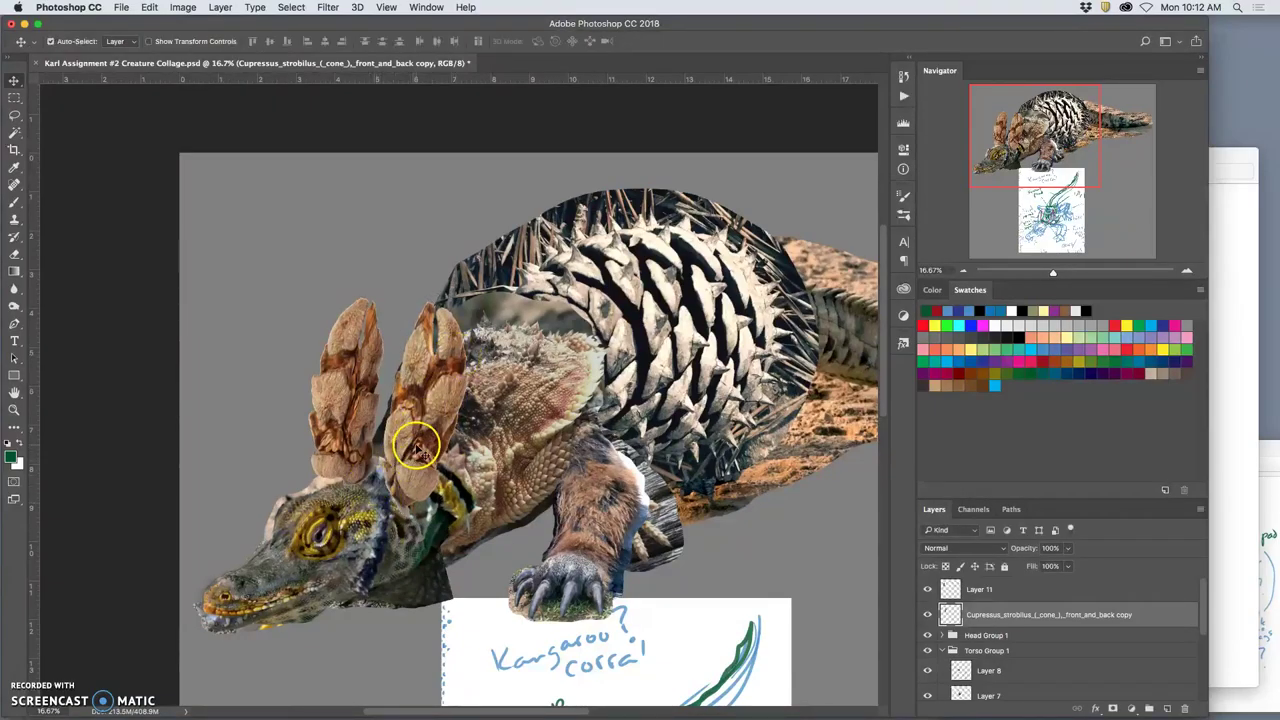
pyautogui.moveTo(420, 443); pyautogui.dragTo(408, 448)
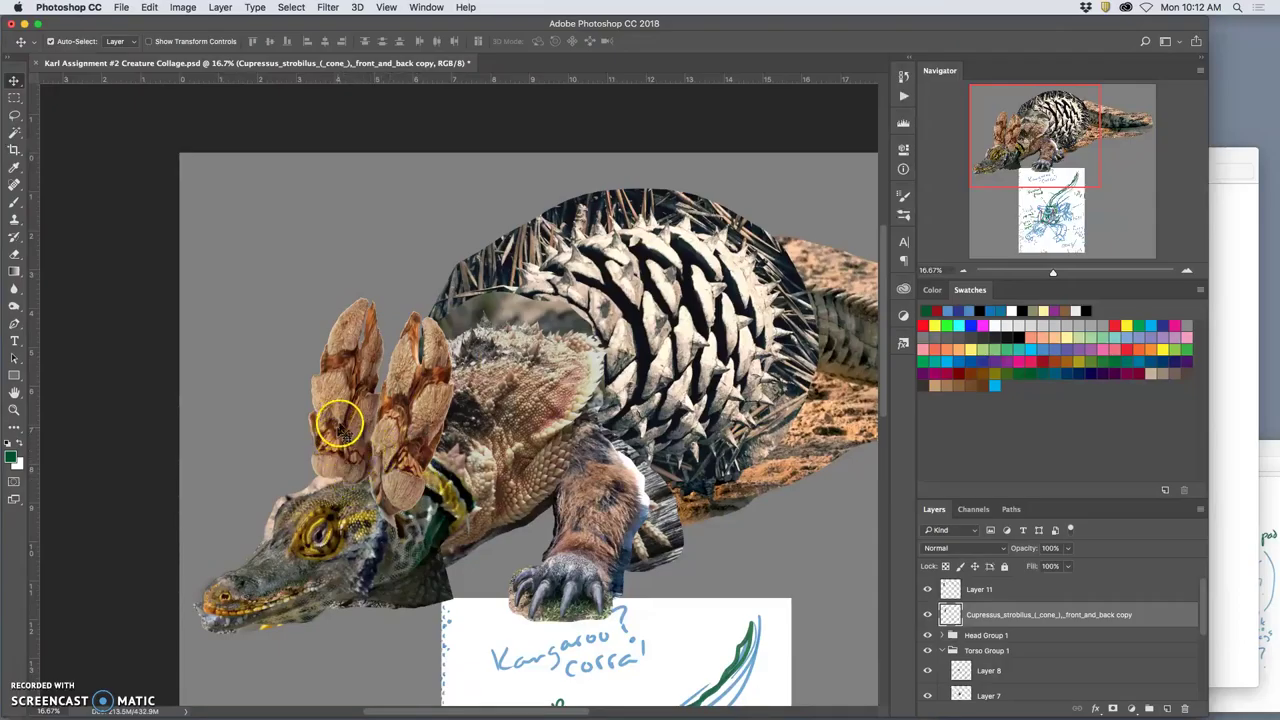
# Send the head spike's layer, Layer 11, down the stack to just below Head Group 1
pyautogui.click(344, 410)
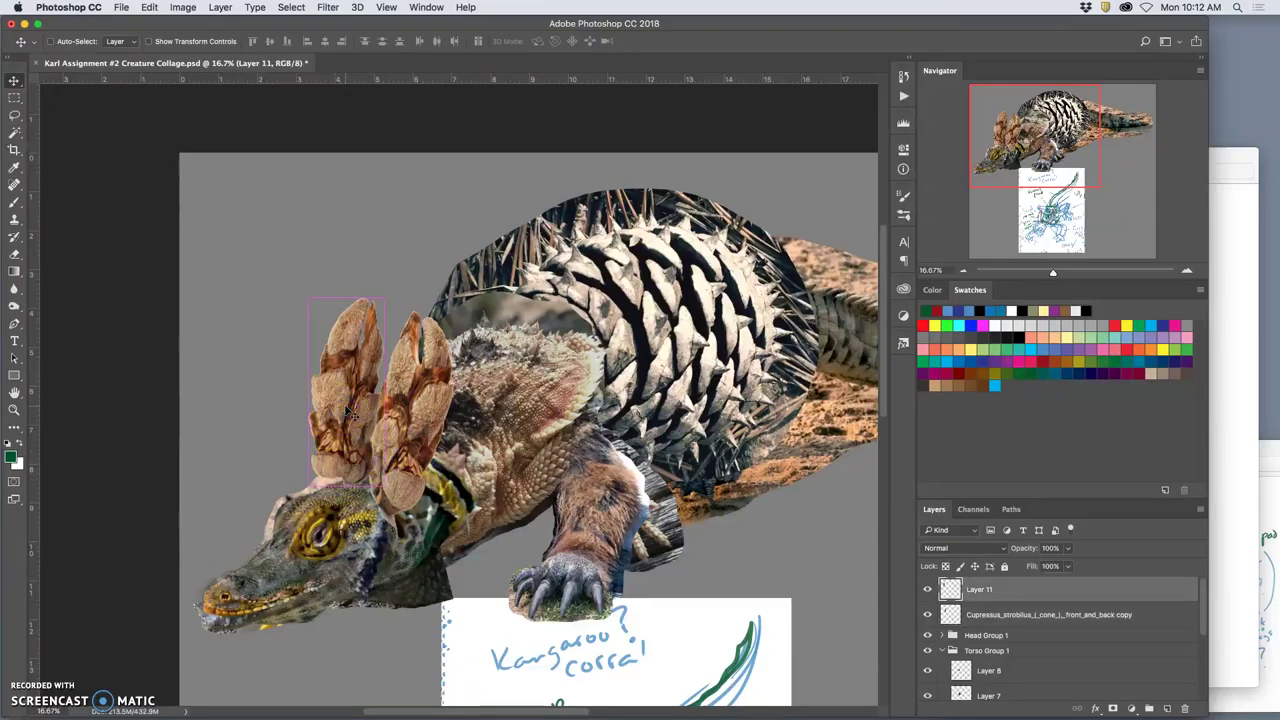
pyautogui.press('super+bracketleft')
pyautogui.press('super+bracketleft')
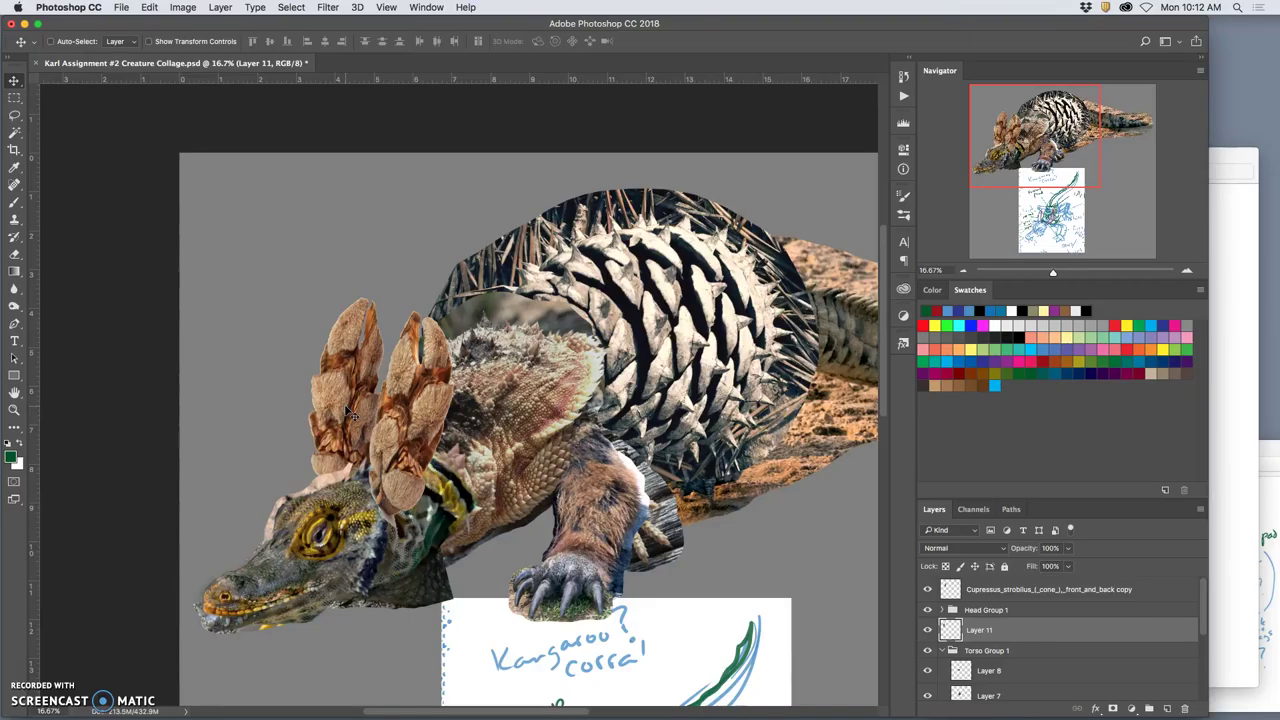
# Try the neck spike's layer below Head Group 1 and below Layer 11, and return it to the top of the stack
pyautogui.click(418, 455)
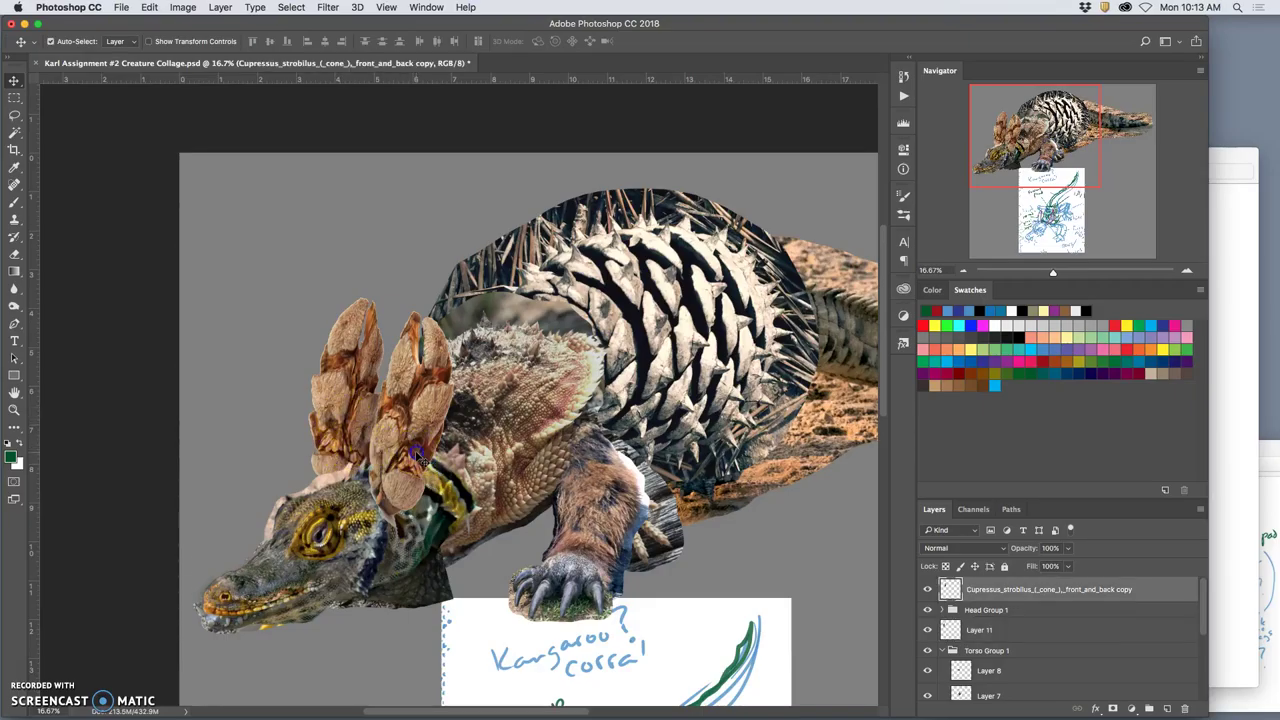
pyautogui.press('super+bracketleft')
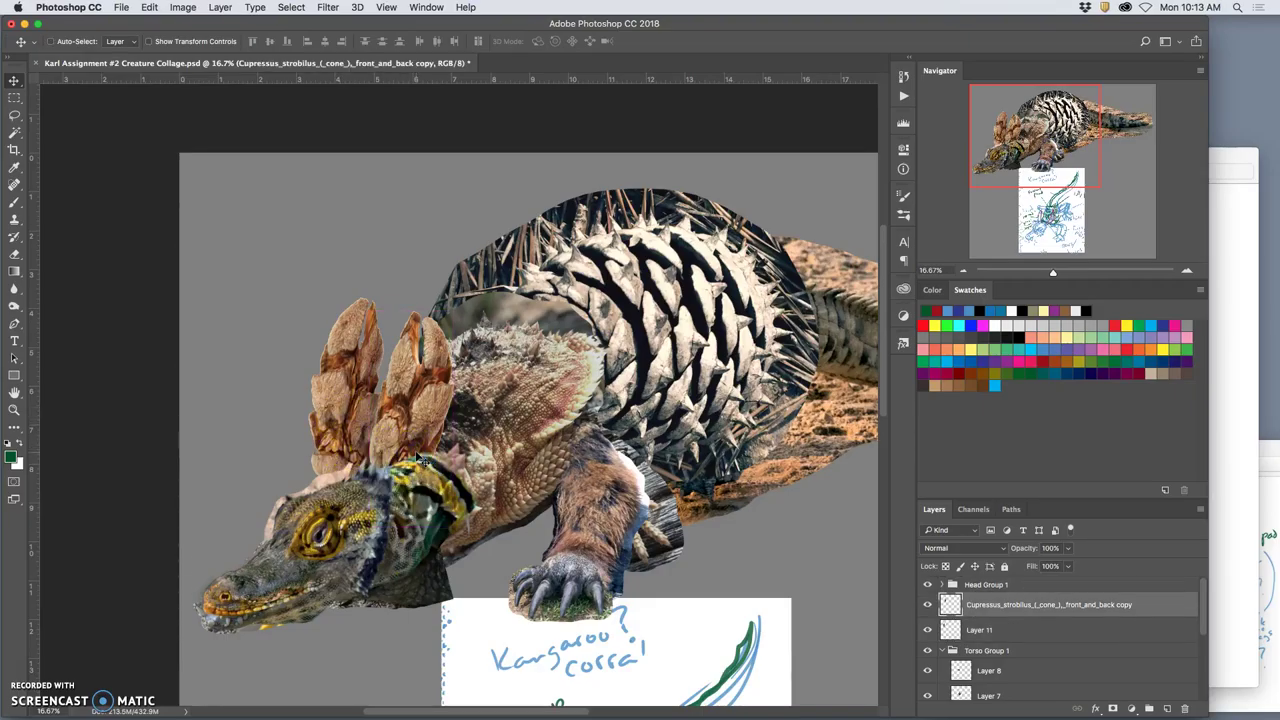
pyautogui.press('super+bracketright')
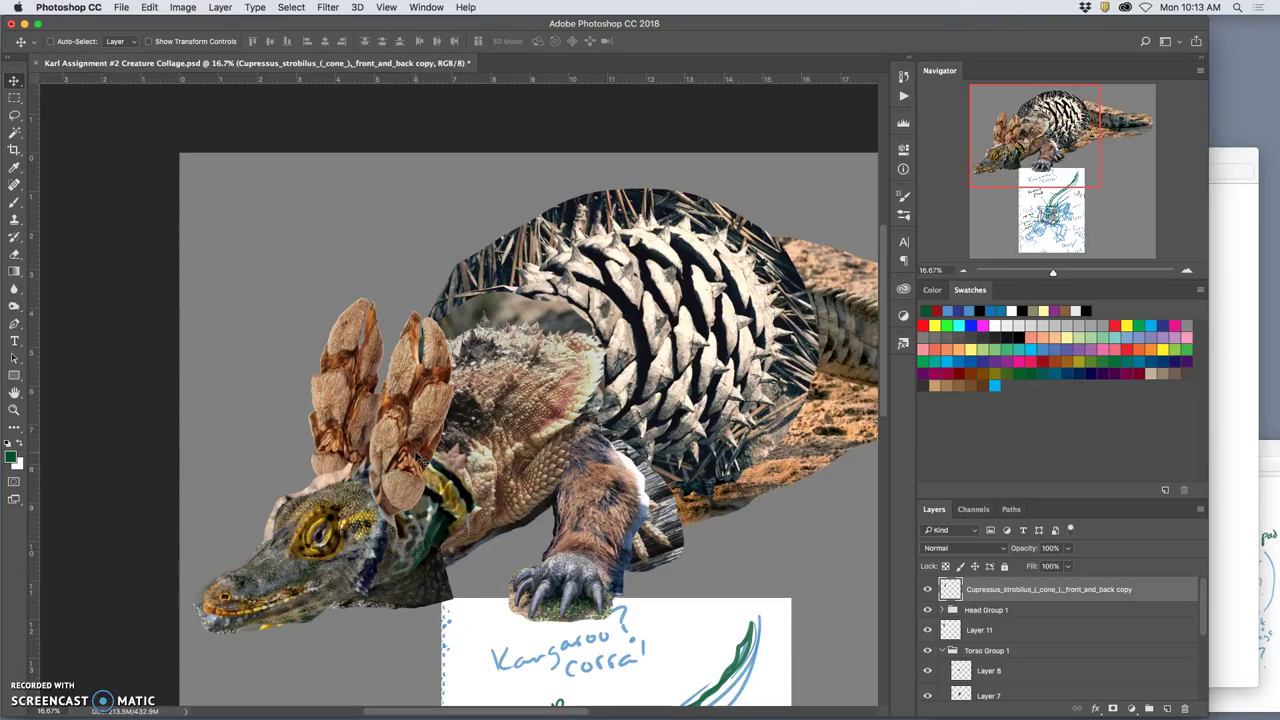
pyautogui.press('super+bracketleft')
pyautogui.press('super+bracketleft')
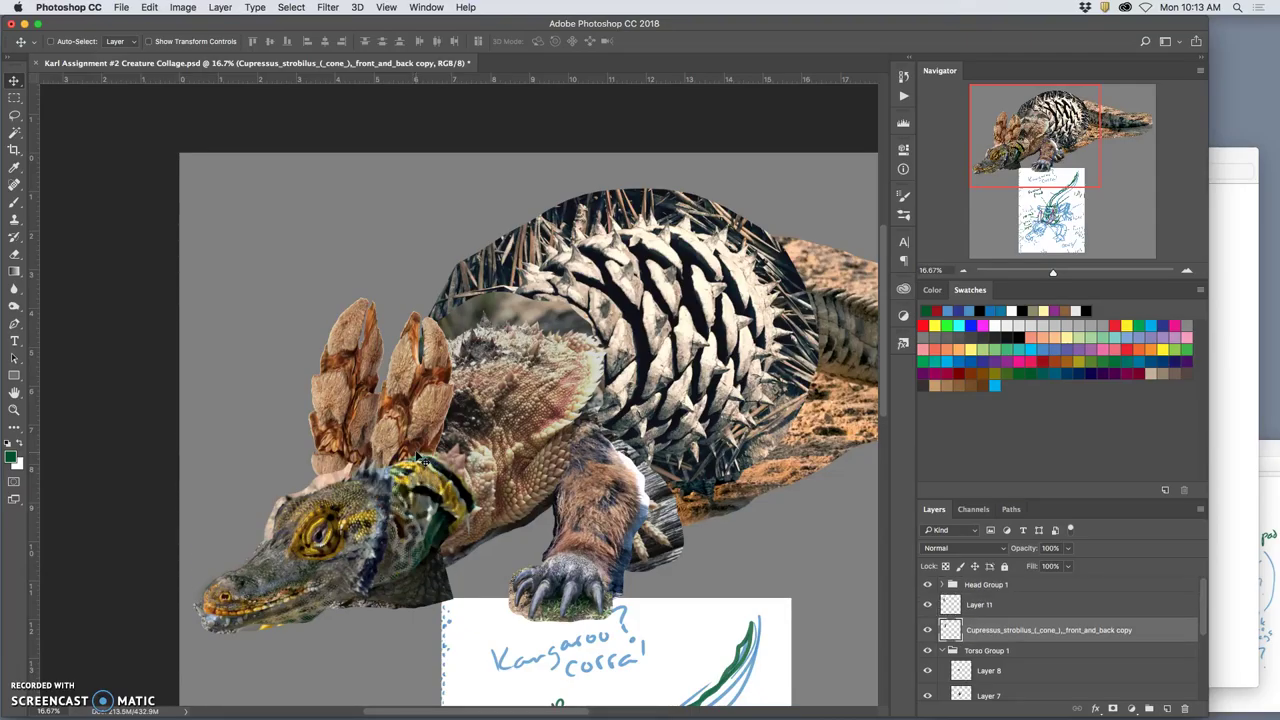
pyautogui.press('super+bracketright')
pyautogui.press('super+bracketright')
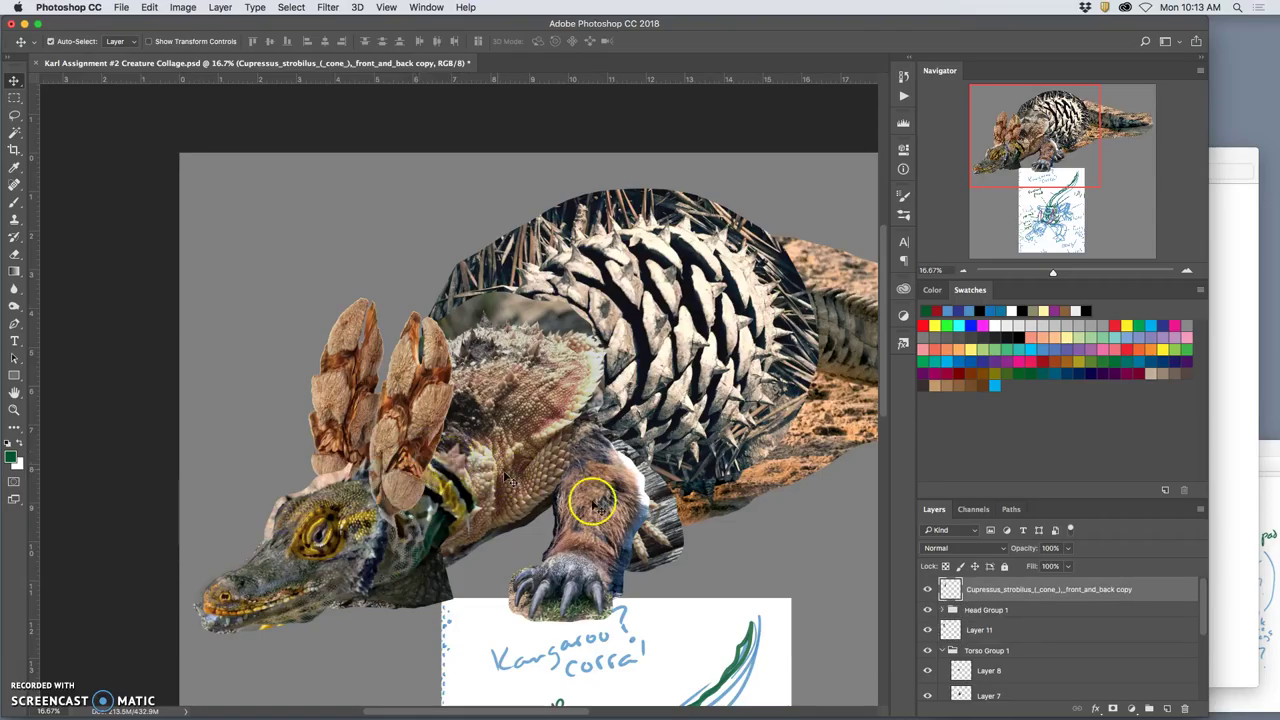
# Expand Head Group 1 and send the neck spike's layer down into it, directly beneath Layer 2
pyautogui.click(943, 610)
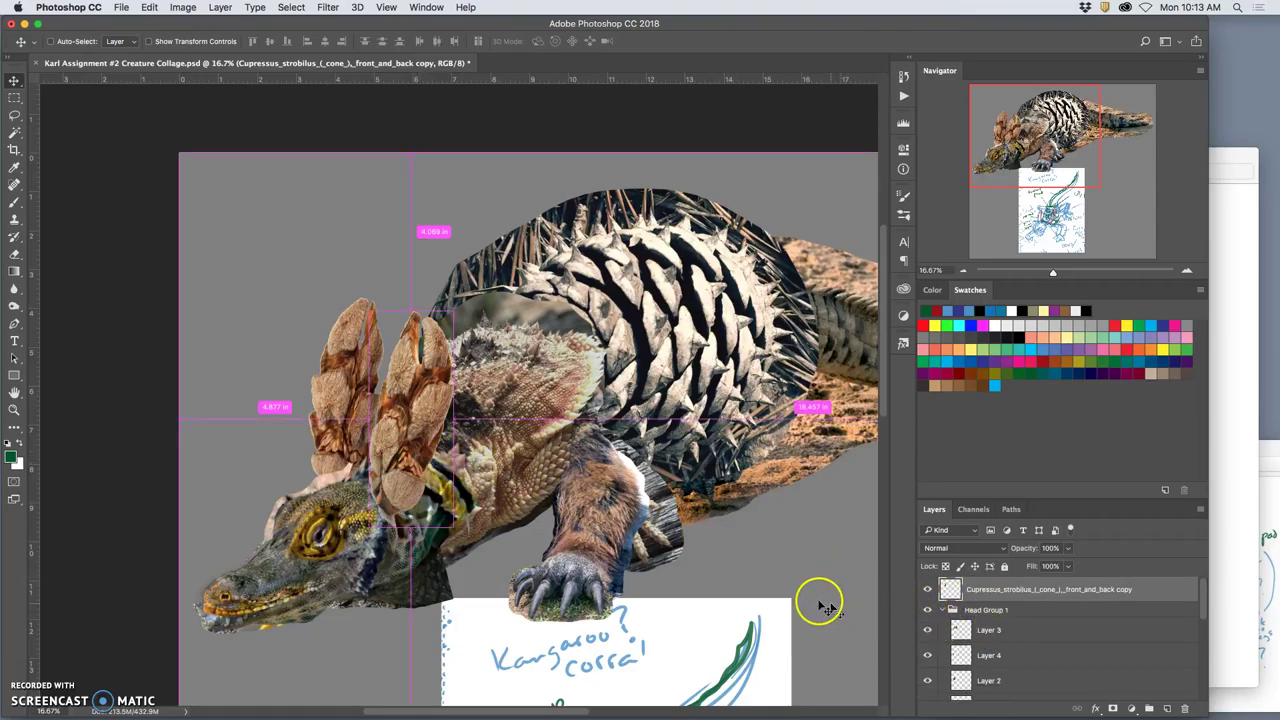
pyautogui.press('super+bracketleft')
pyautogui.press('super+bracketleft')
pyautogui.press('super+bracketleft')
pyautogui.press('super+bracketleft')
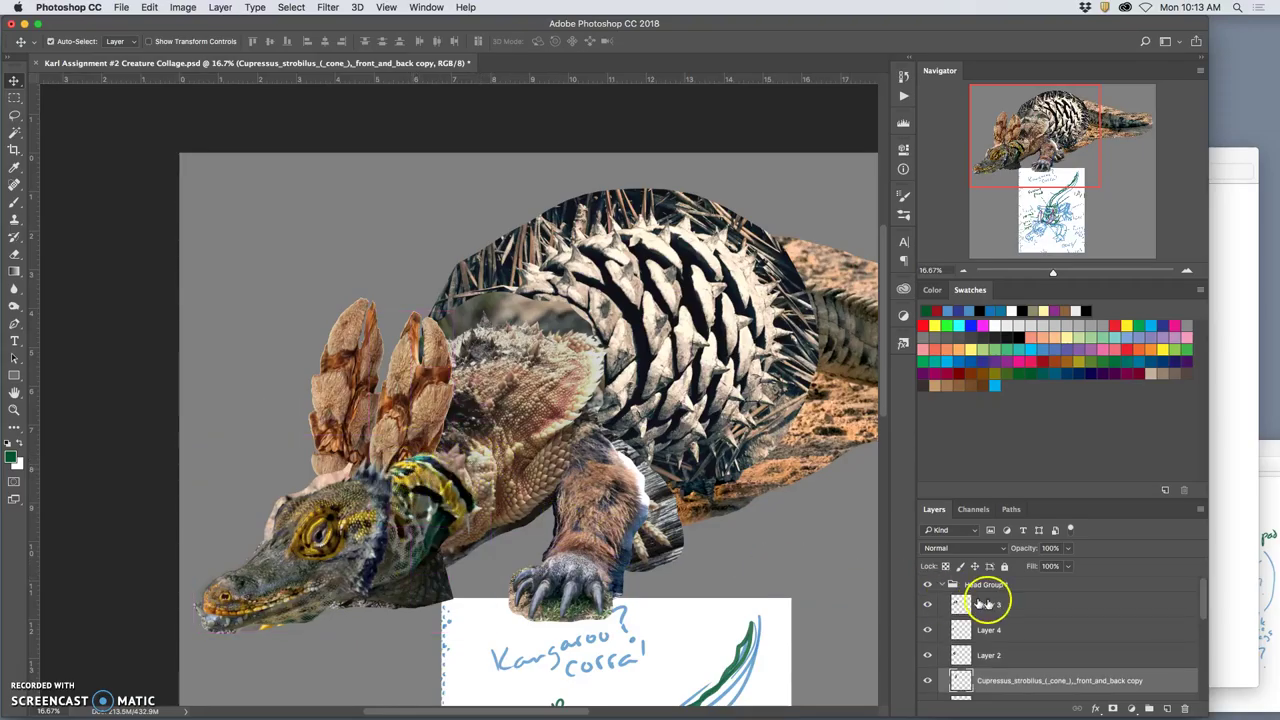
# Select Layer 3 in Head Group 1 and toggle its visibility to examine which part of the head it holds
pyautogui.click(927, 606)
pyautogui.click(927, 606)
pyautogui.click(957, 606)
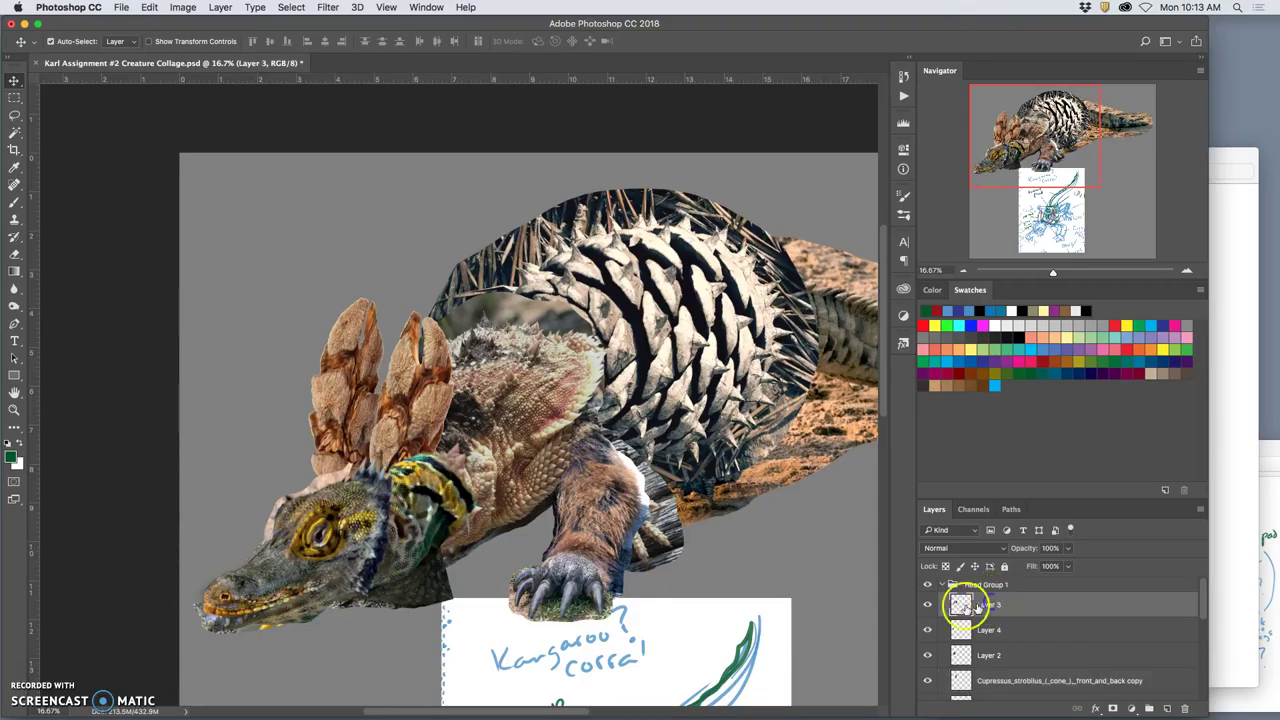
pyautogui.click(928, 607)
pyautogui.click(928, 607)
pyautogui.click(928, 607)
pyautogui.click(928, 607)
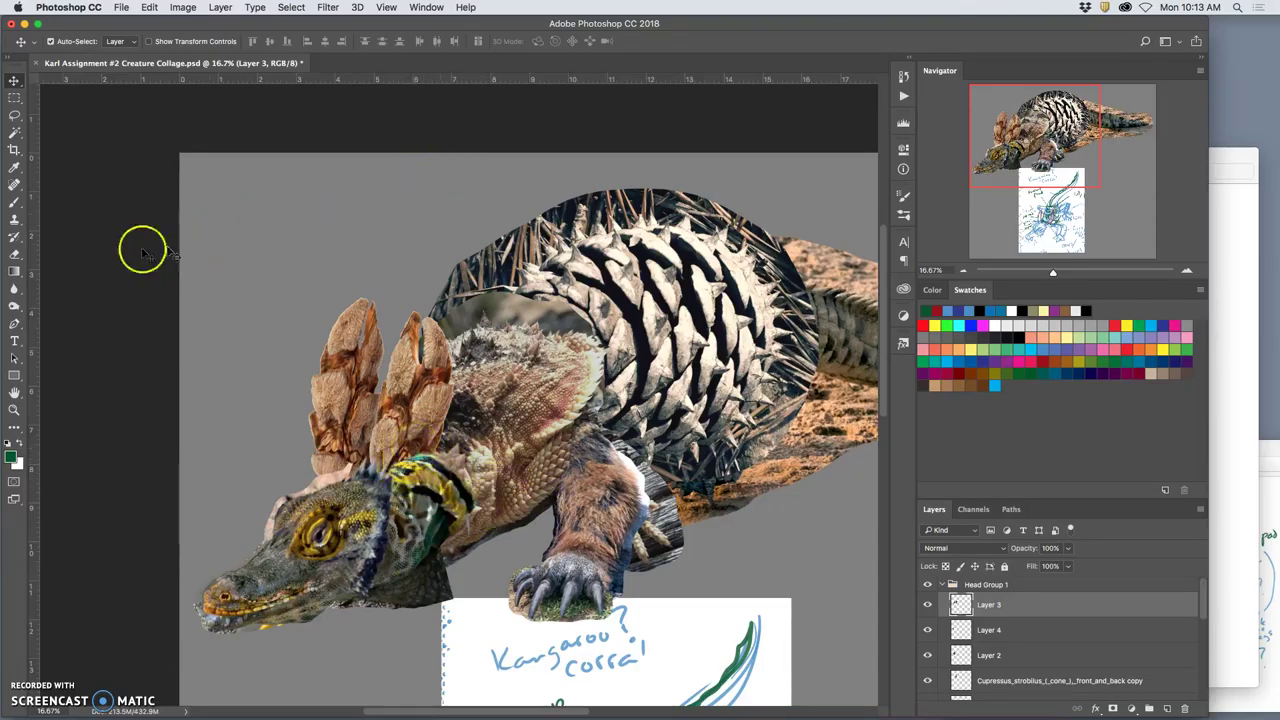
# Erase the part of Layer 3 covering the neck spike's base with the Eraser at 53% opacity, and save the document
pyautogui.click(14, 255)
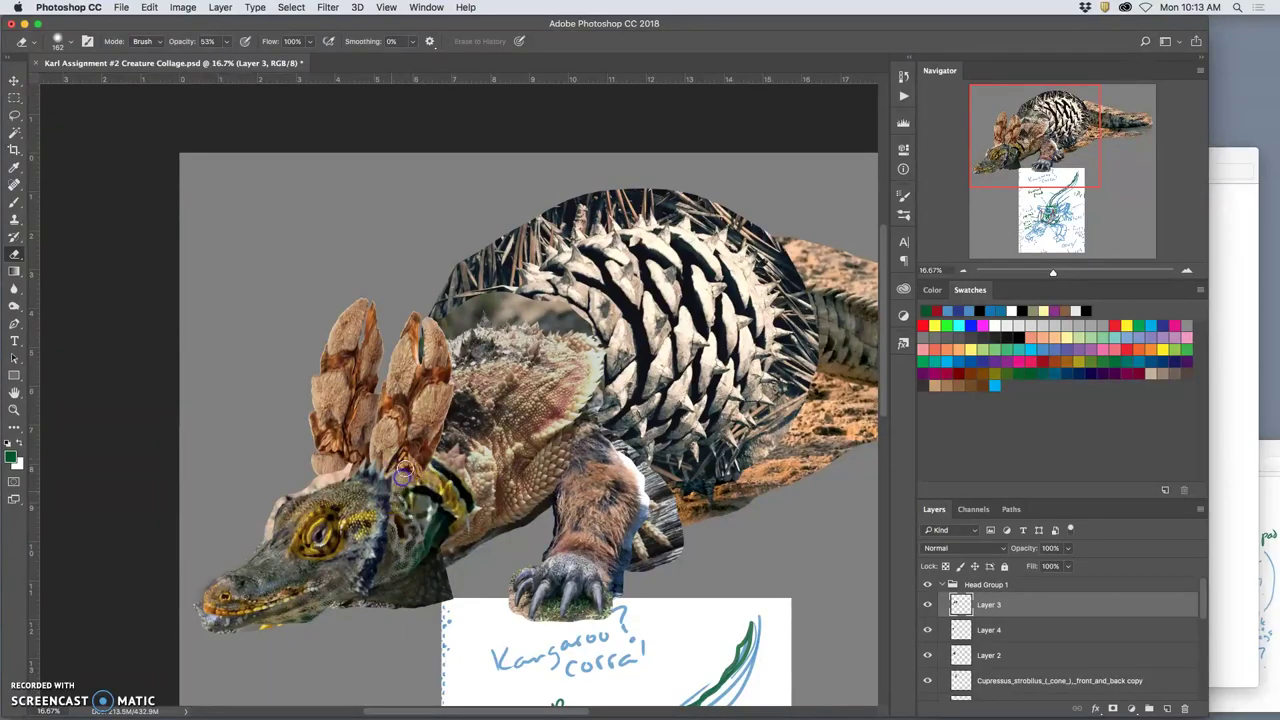
pyautogui.click(987, 610)
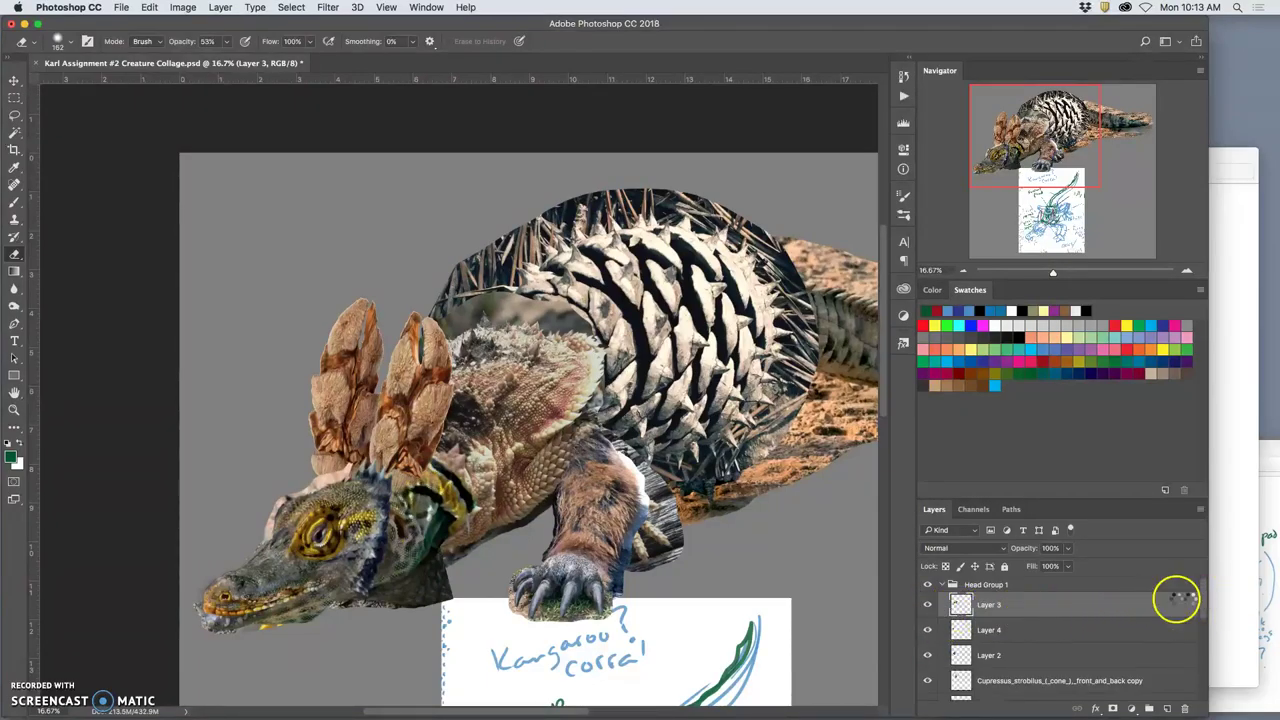
pyautogui.press('super+z')
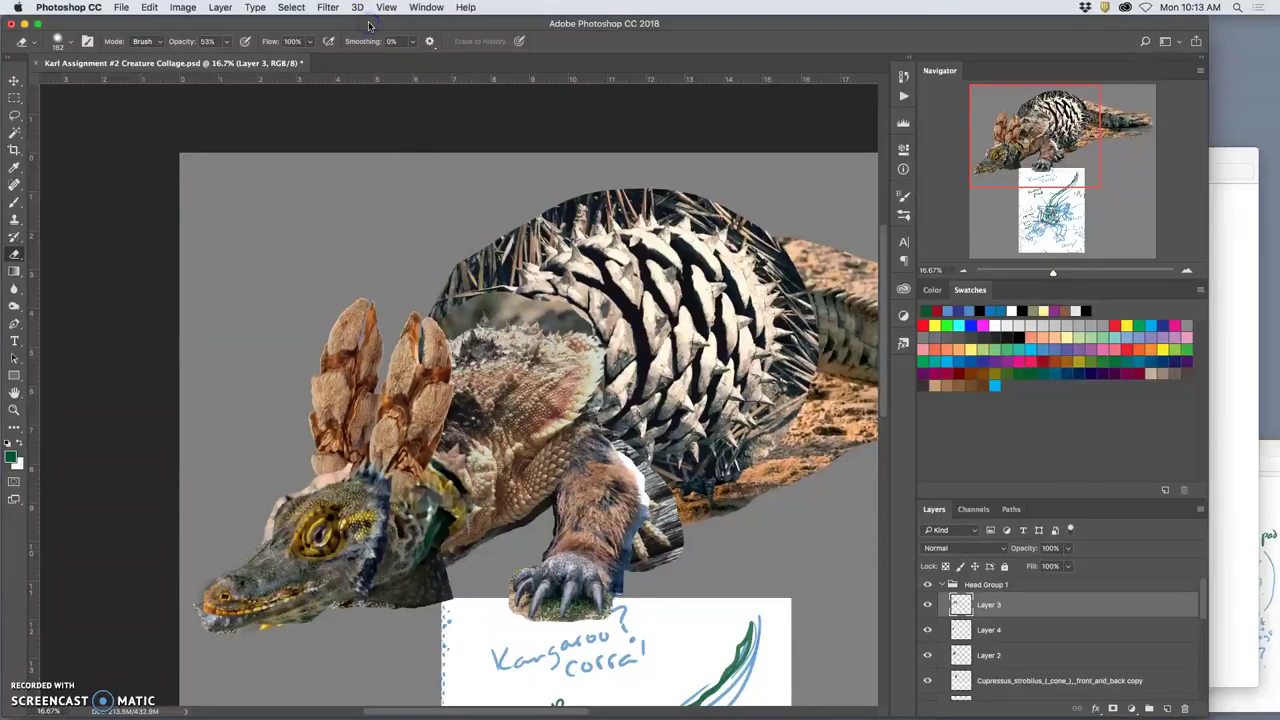
pyautogui.moveTo(369, 24); pyautogui.dragTo(389, 24)
pyautogui.press('super+s')
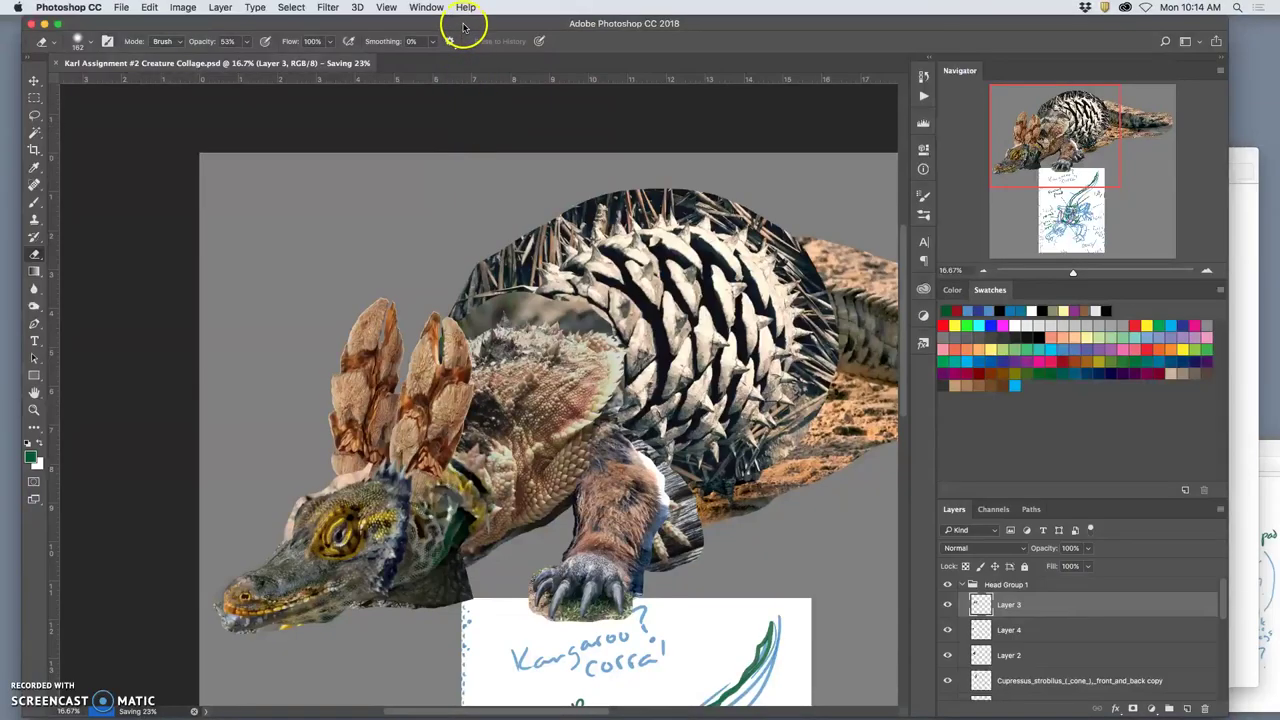
pyautogui.moveTo(463, 23); pyautogui.dragTo(443, 23)
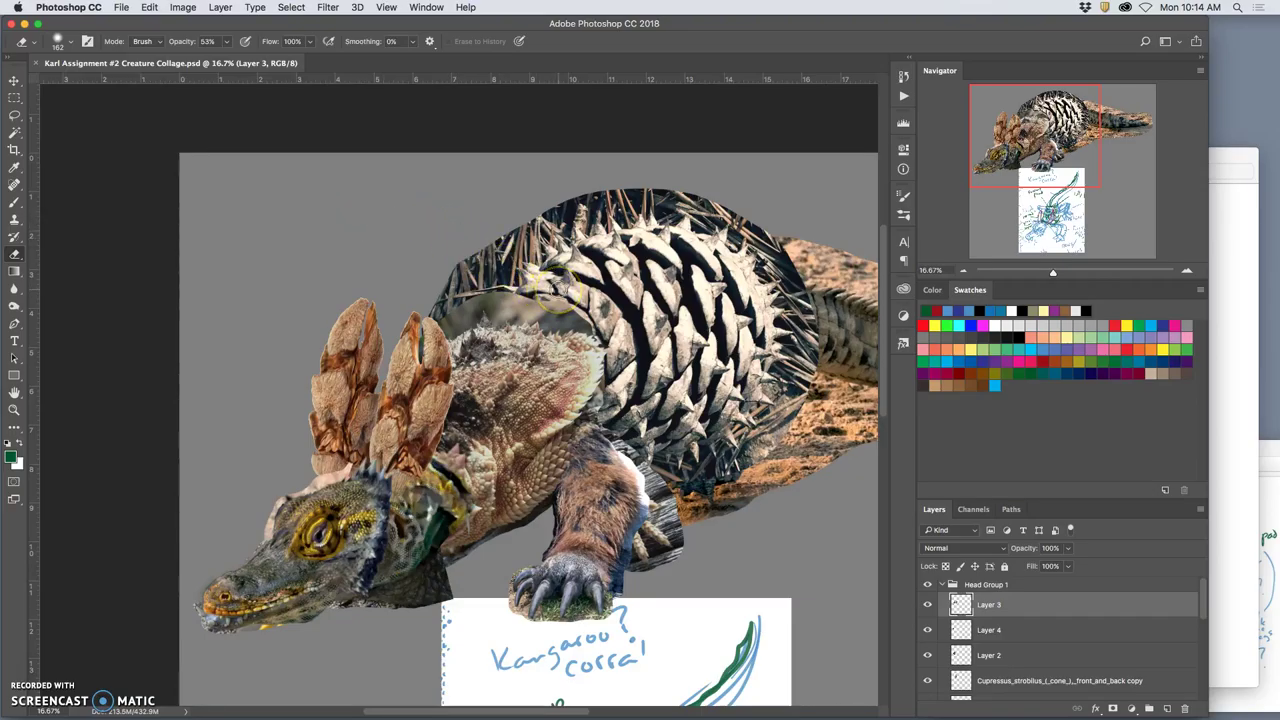
# Toggle the neck spike layer's visibility to examine how its base meets the head, and reselect Layer 3
pyautogui.moveTo(563, 285); pyautogui.dragTo(564, 276)
pyautogui.moveTo(420, 506)
pyautogui.mouseDown()
pyautogui.moveTo(400, 491)
pyautogui.moveTo(400, 518)
pyautogui.mouseUp()
pyautogui.keyDown('super'); pyautogui.click(399, 487); pyautogui.keyUp('super')
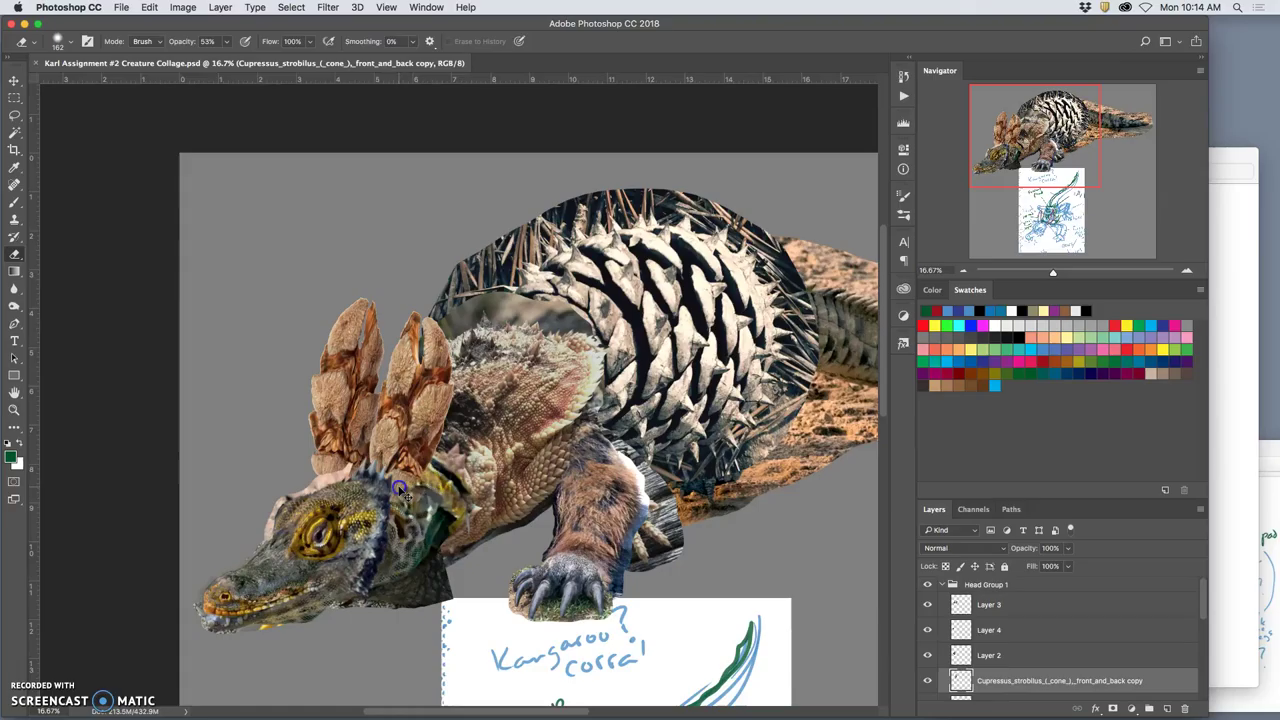
pyautogui.click(928, 681)
pyautogui.click(928, 681)
pyautogui.click(926, 680)
pyautogui.click(926, 680)
pyautogui.click(926, 680)
pyautogui.click(926, 680)
pyautogui.keyDown('super'); pyautogui.click(427, 486); pyautogui.keyUp('super')
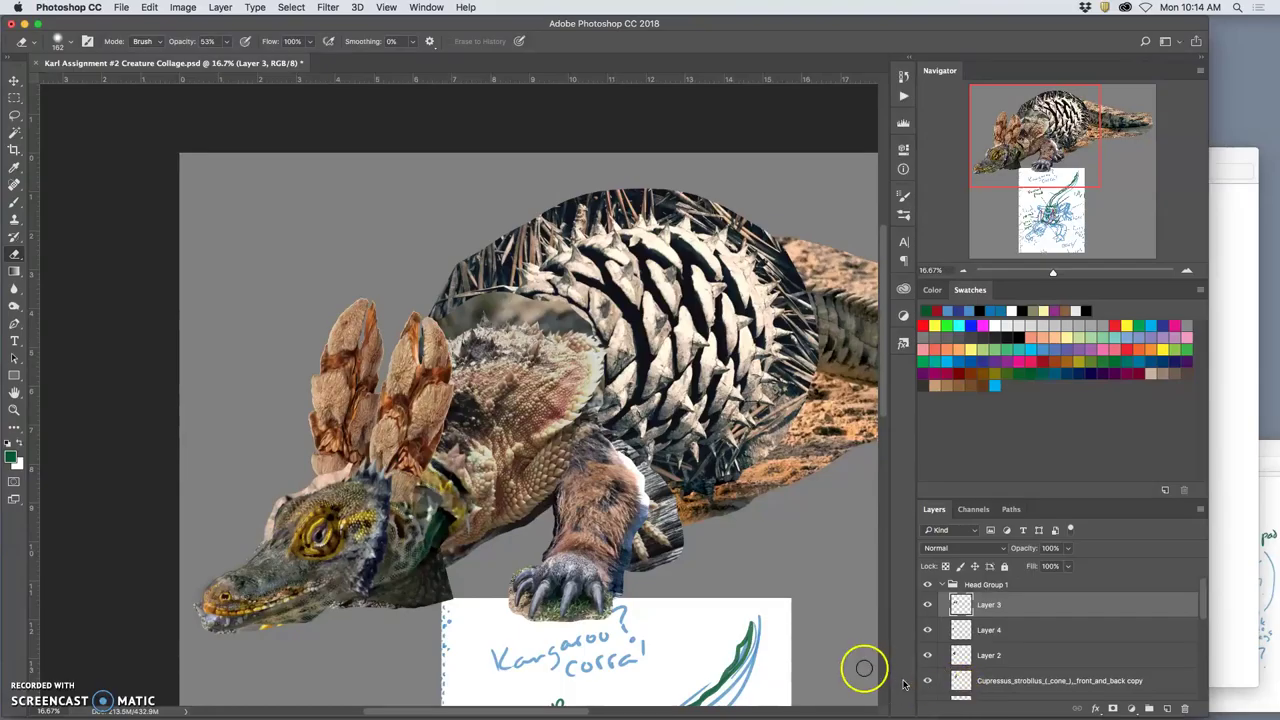
# Select the head spike on Layer 11 and move it slightly down so its base sits behind the head
pyautogui.keyDown('super'); pyautogui.click(333, 479); pyautogui.keyUp('super')
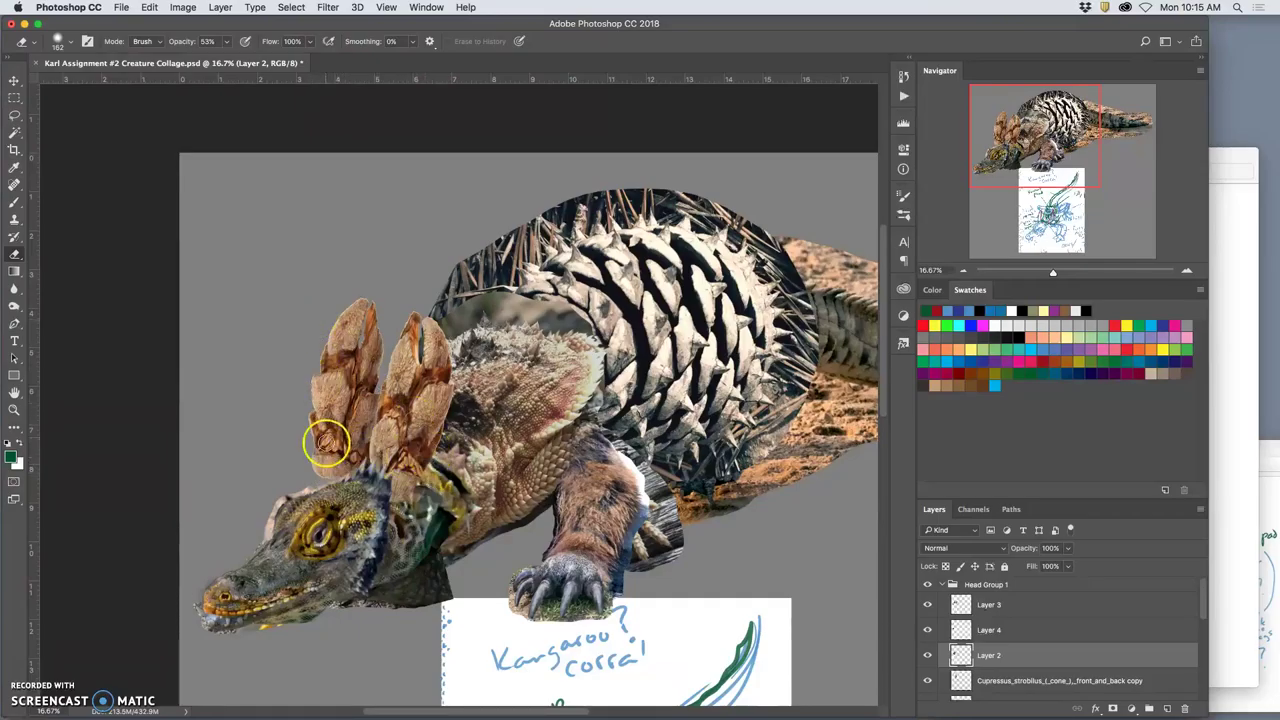
pyautogui.keyDown('super'); pyautogui.click(346, 364); pyautogui.keyUp('super')
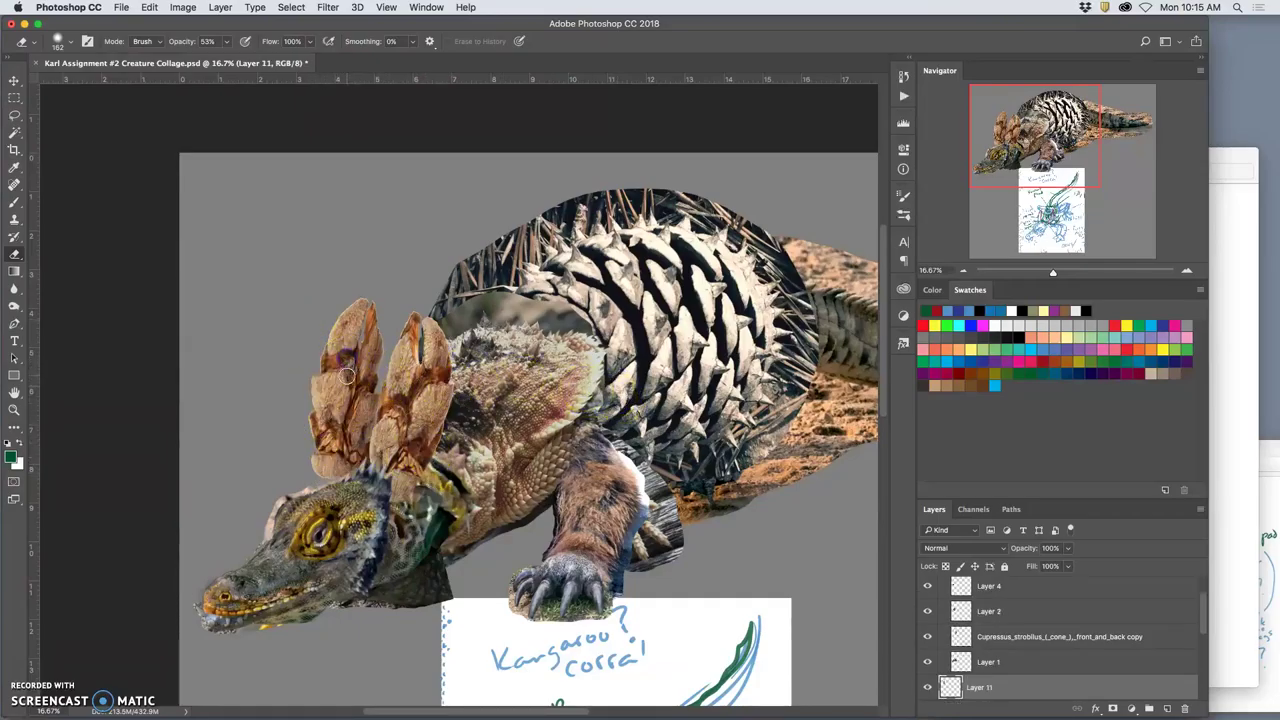
pyautogui.click(14, 80)
pyautogui.moveTo(380, 390); pyautogui.dragTo(333, 417)
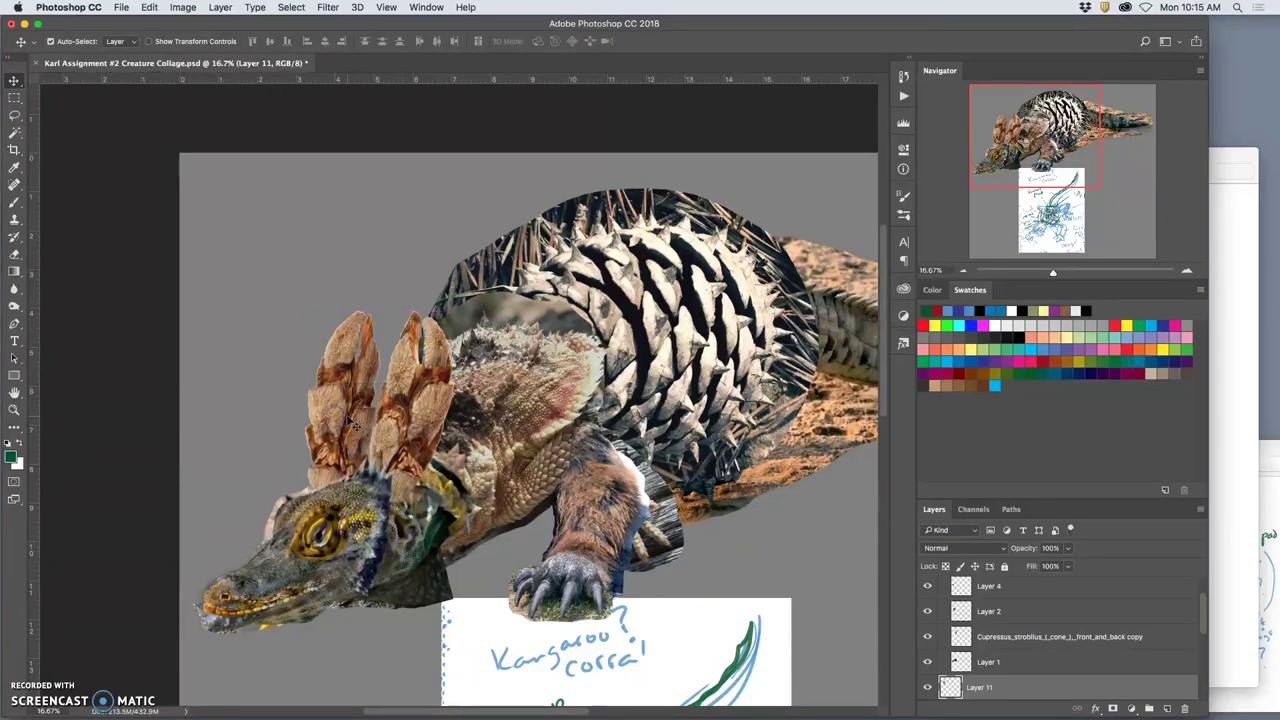
pyautogui.moveTo(482, 525); pyautogui.dragTo(443, 443)
# Warp the head spike on Layer 11, pulling its lower corner inward and bending its upper part into a slimmer curve
pyautogui.hotkey('ctrl', 't')
pyautogui.rightClick(330, 422)
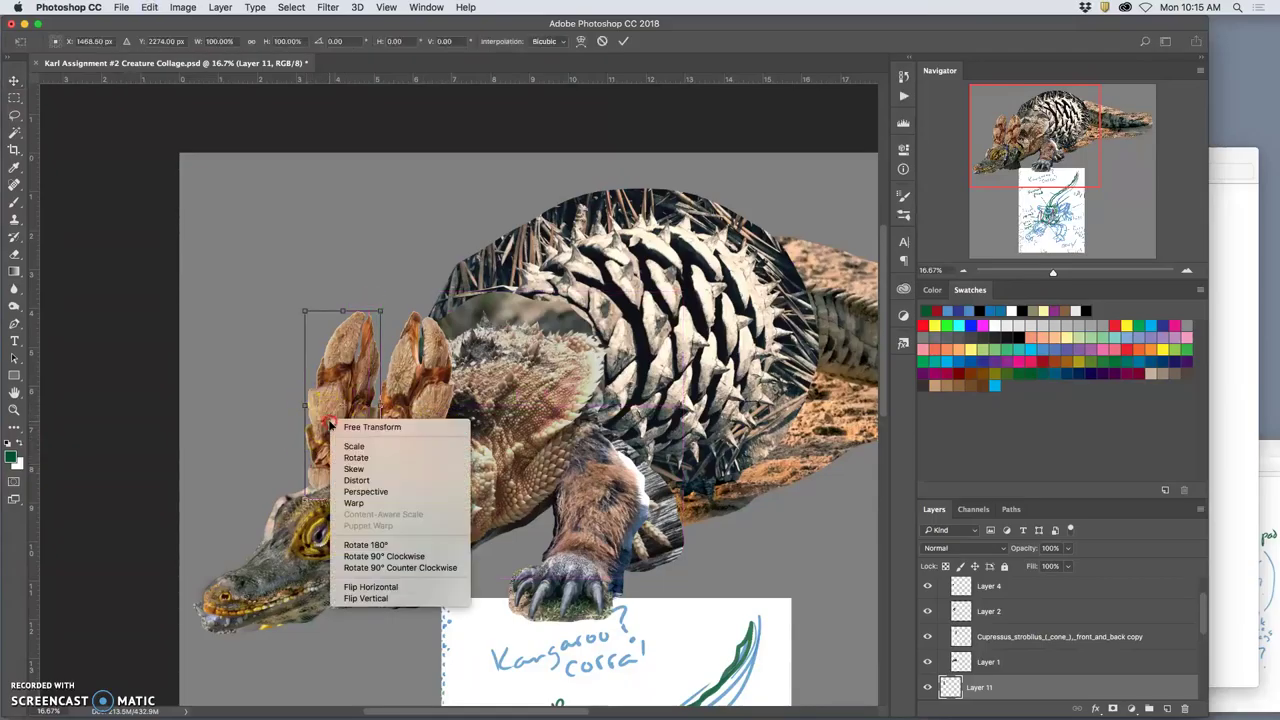
pyautogui.click(355, 505)
pyautogui.moveTo(312, 484); pyautogui.dragTo(329, 473)
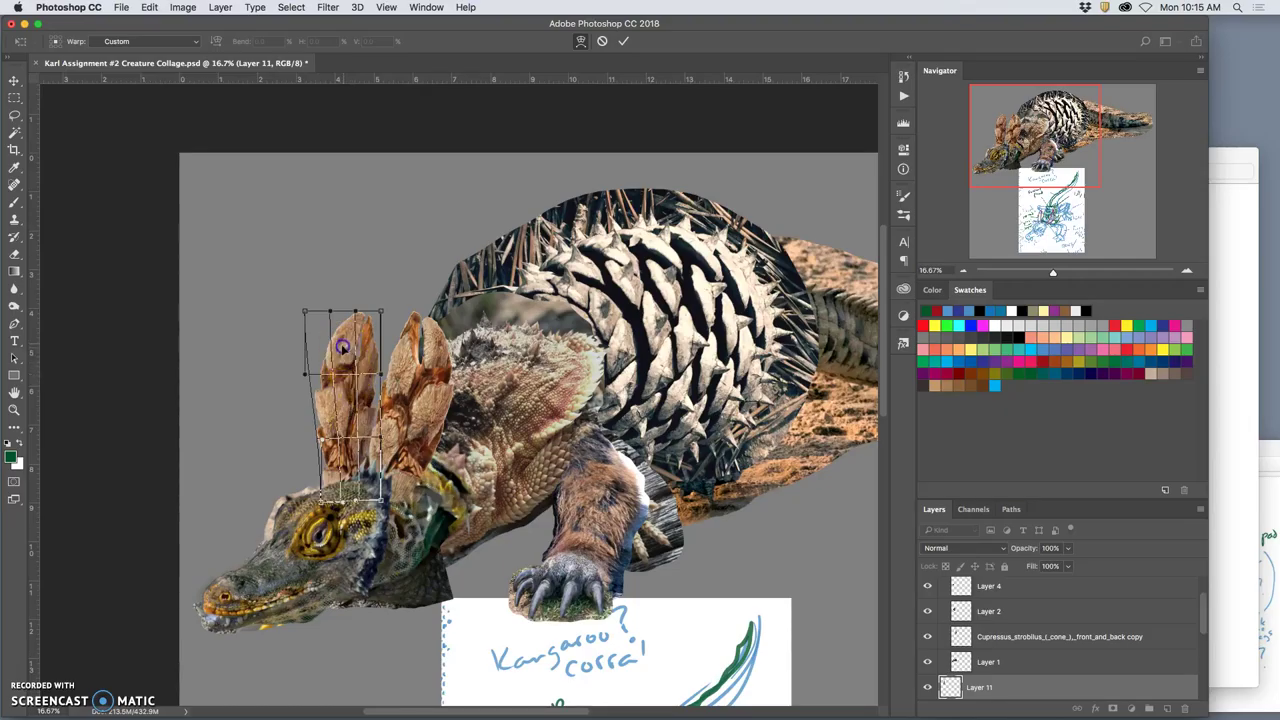
pyautogui.moveTo(342, 347); pyautogui.dragTo(365, 390)
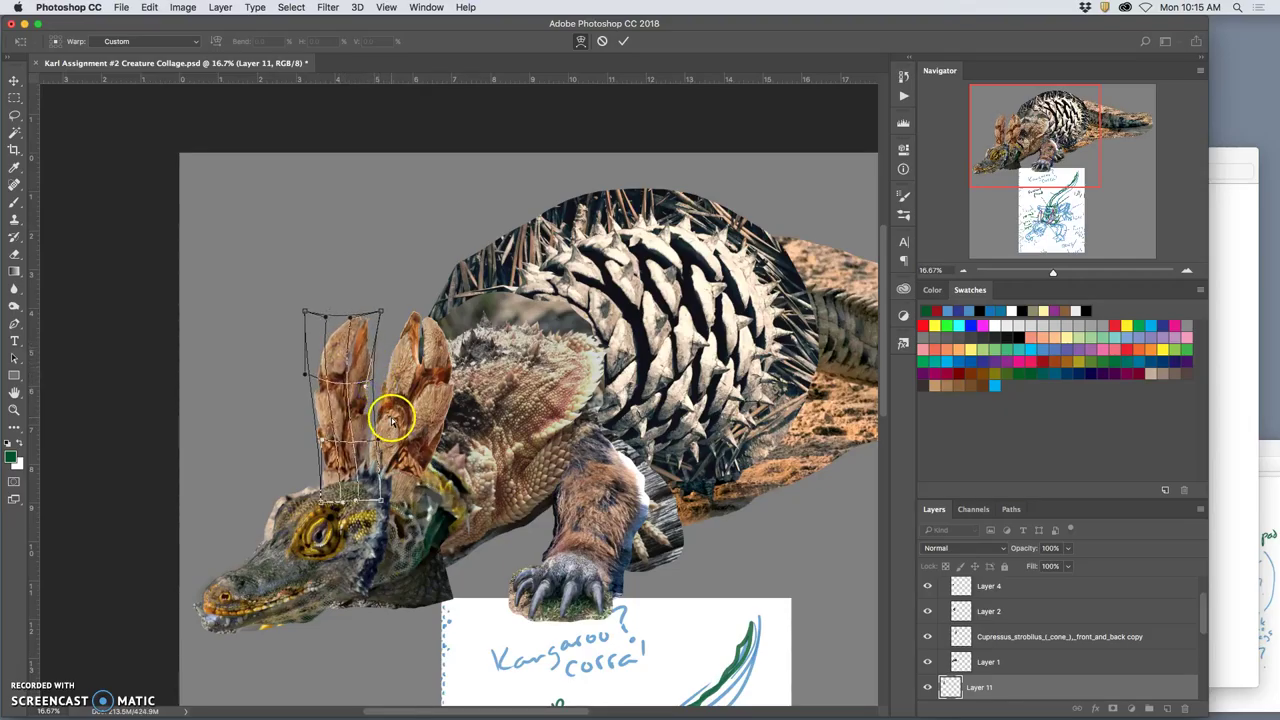
pyautogui.press('Return')
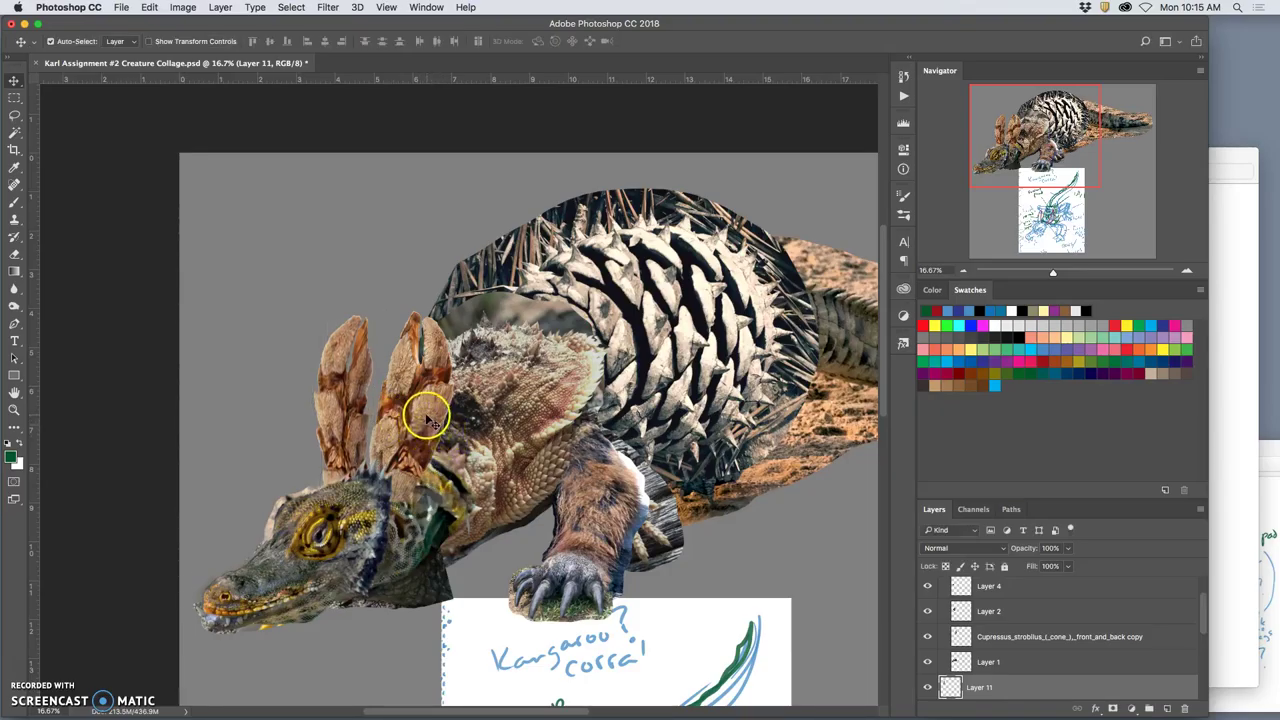
# Try a custom warp on the neck spike to narrow and reshape its sides, and undo it
pyautogui.click(424, 414)
pyautogui.hotkey('ctrl', 't')
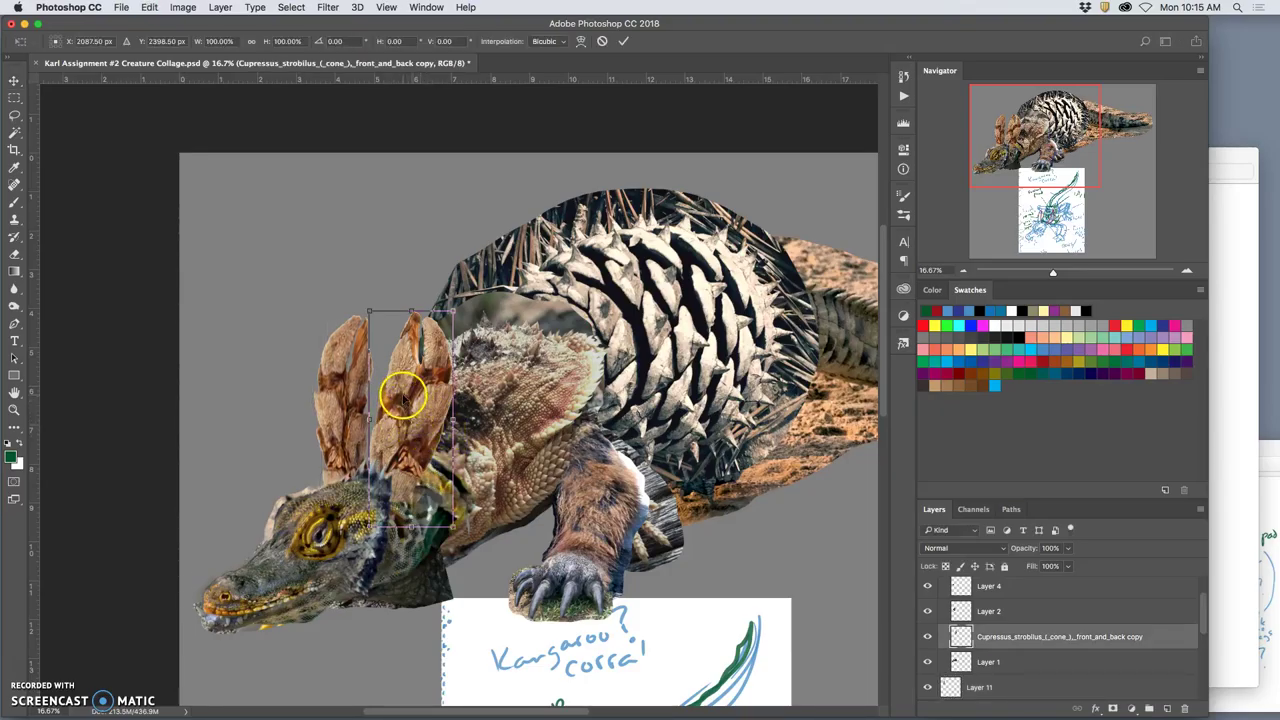
pyautogui.rightClick(405, 396)
pyautogui.click(429, 477)
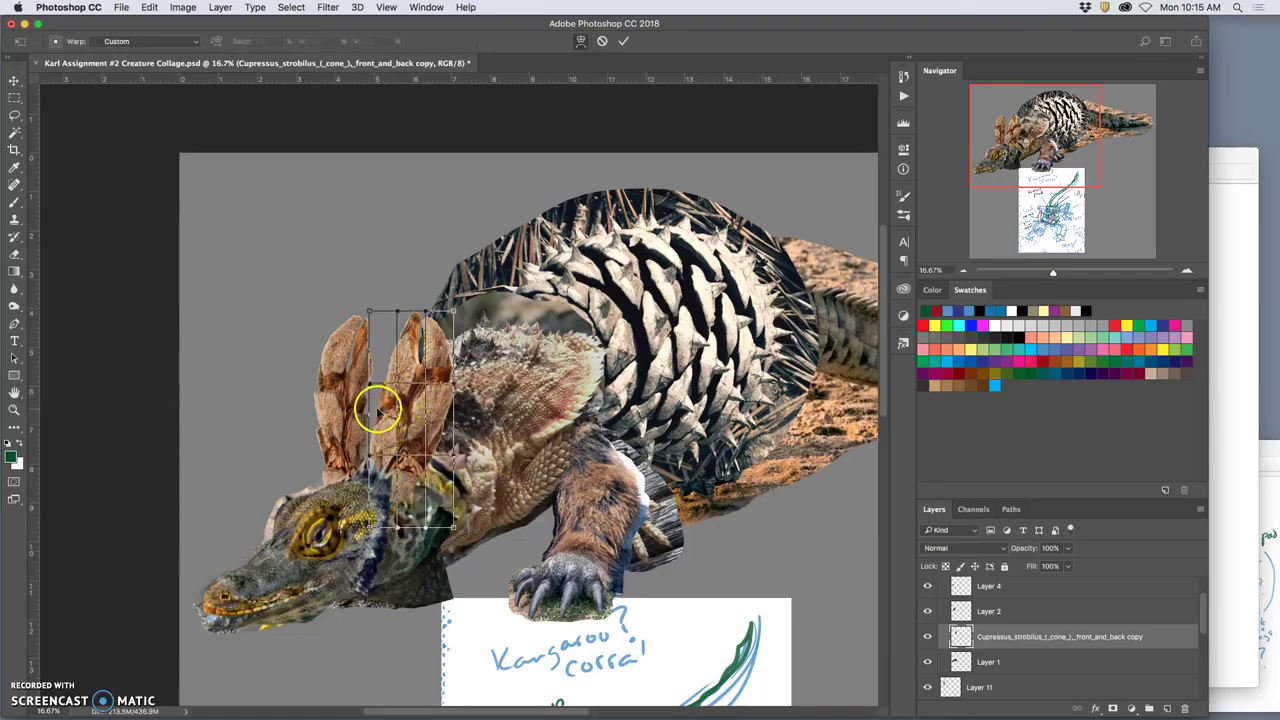
pyautogui.moveTo(378, 408); pyautogui.dragTo(384, 416)
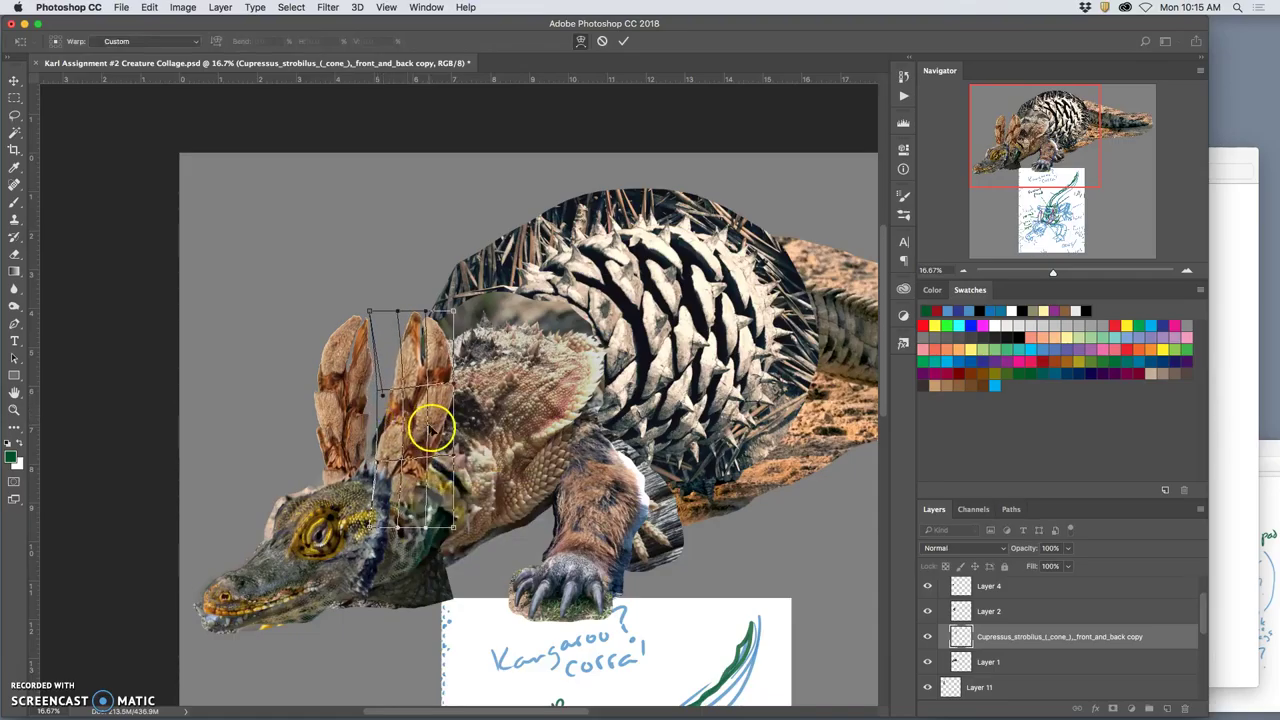
pyautogui.moveTo(439, 436); pyautogui.dragTo(431, 434)
pyautogui.moveTo(394, 366); pyautogui.dragTo(385, 366)
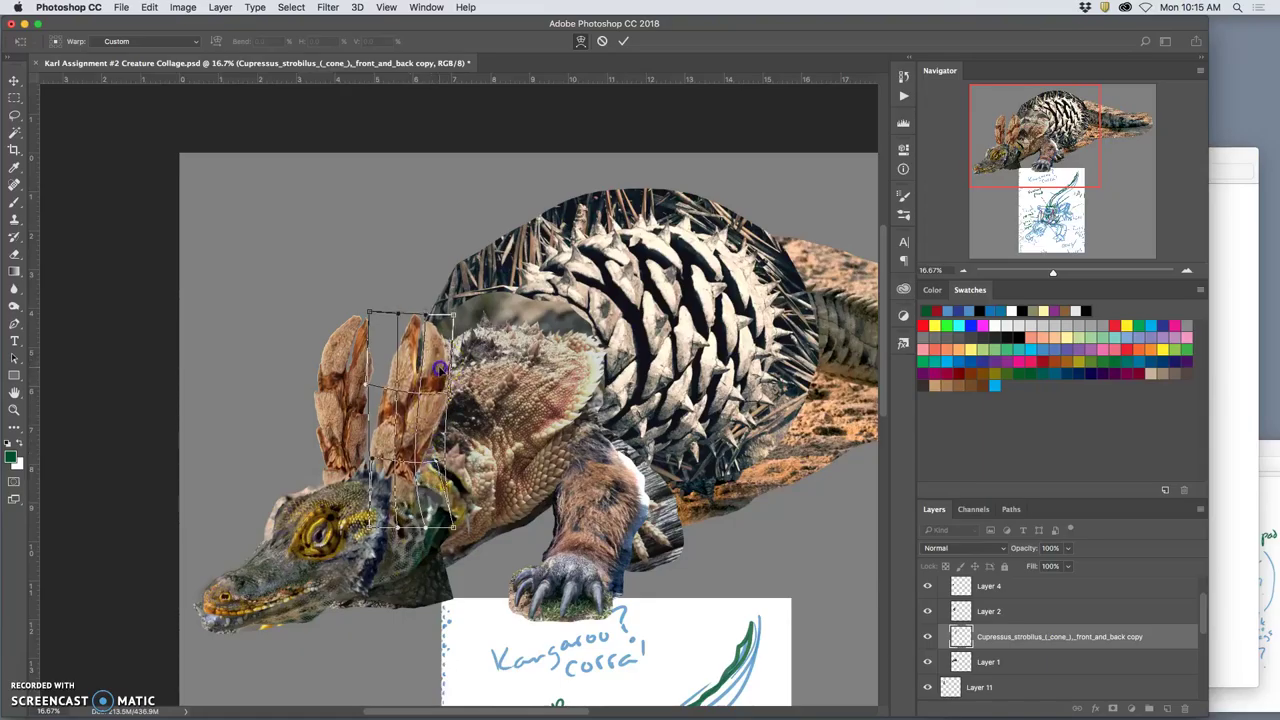
pyautogui.moveTo(428, 439); pyautogui.dragTo(425, 433)
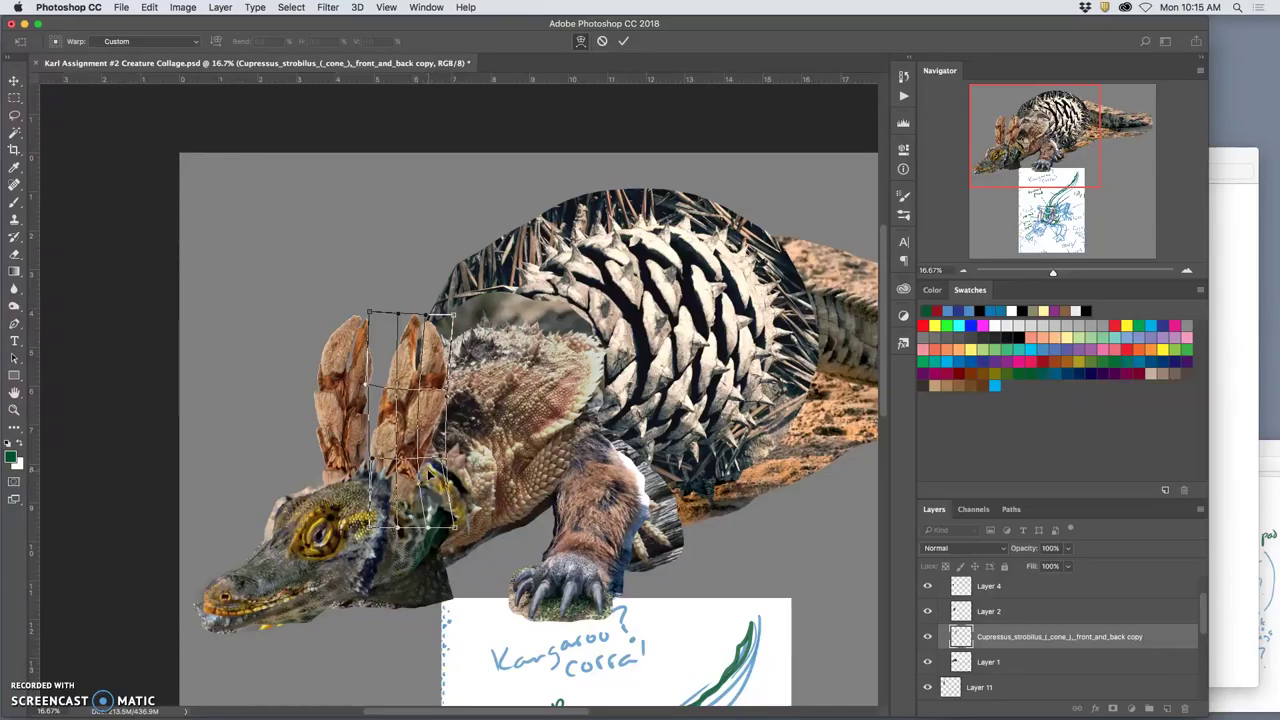
pyautogui.press('Return')
pyautogui.click(480, 492)
pyautogui.press('super+z')
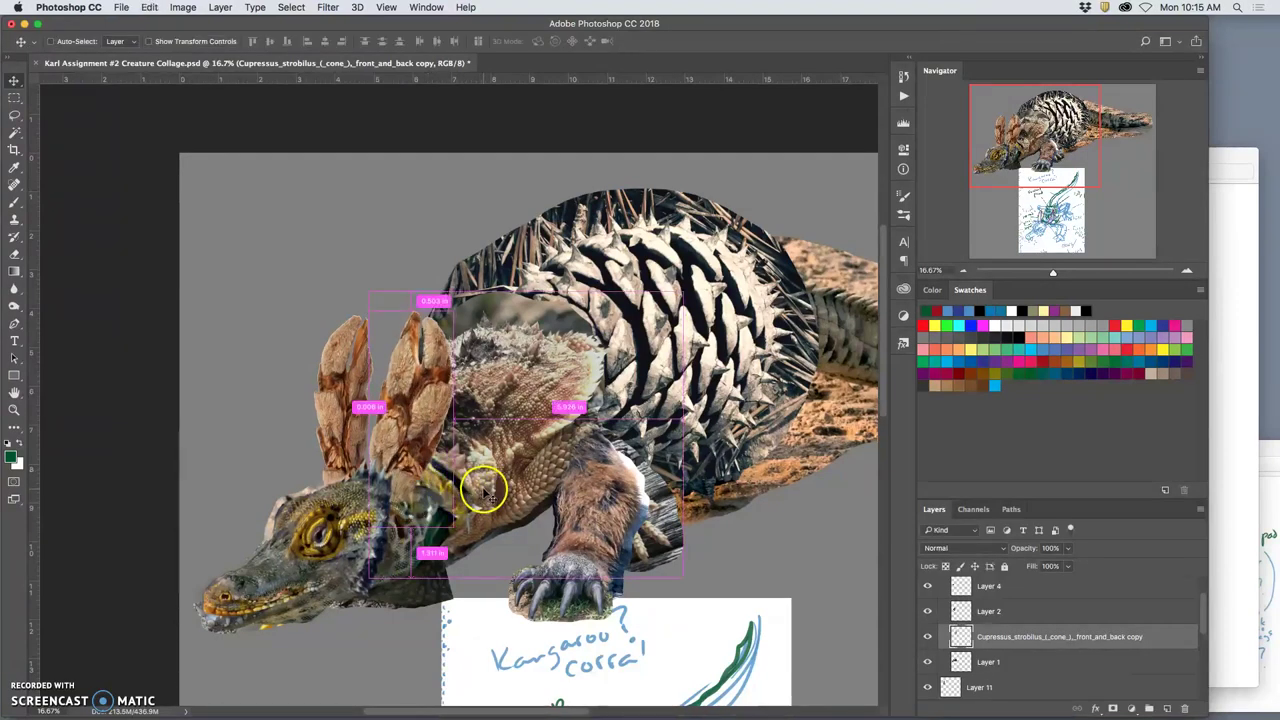
pyautogui.press('super+z')
# Rotate the neck spike 2.24°, nudge it slightly right and down, and adjust its upper corner with a Perspective transform
pyautogui.moveTo(483, 465); pyautogui.dragTo(434, 424)
pyautogui.hotkey('ctrl', 't')
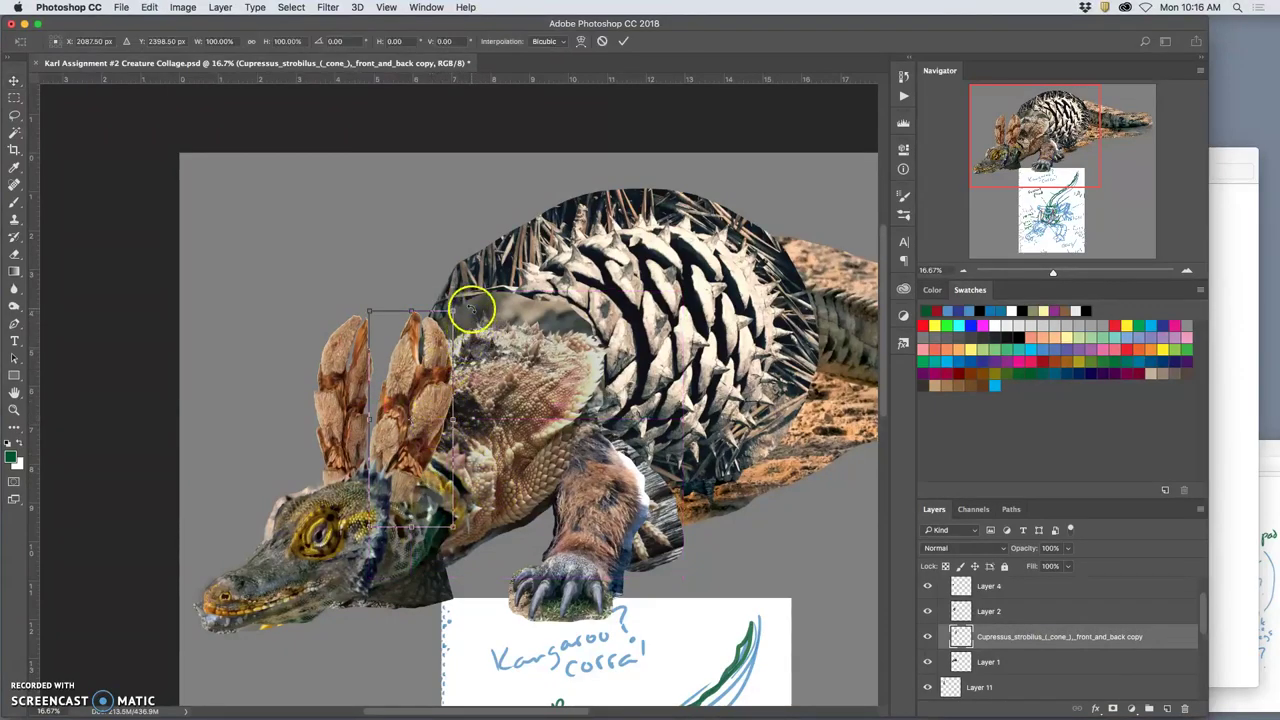
pyautogui.moveTo(470, 308); pyautogui.dragTo(473, 315)
pyautogui.moveTo(424, 366); pyautogui.dragTo(430, 376)
pyautogui.rightClick(445, 395)
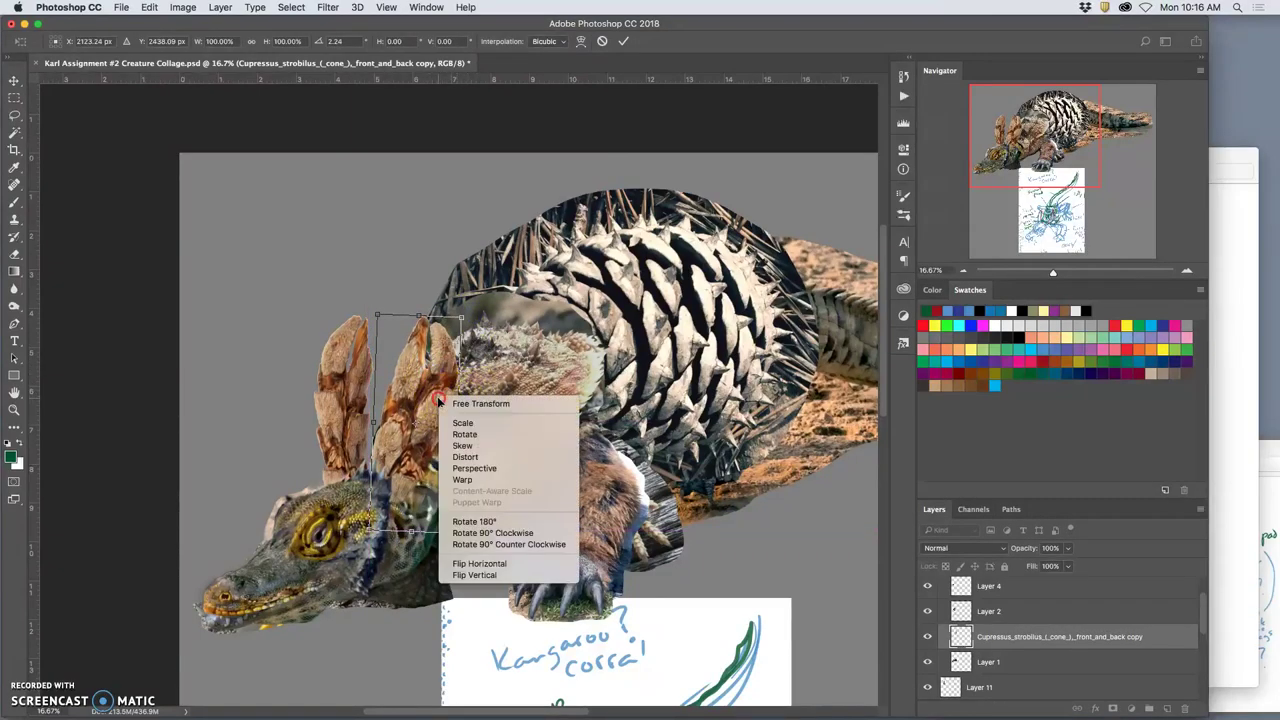
pyautogui.click(472, 468)
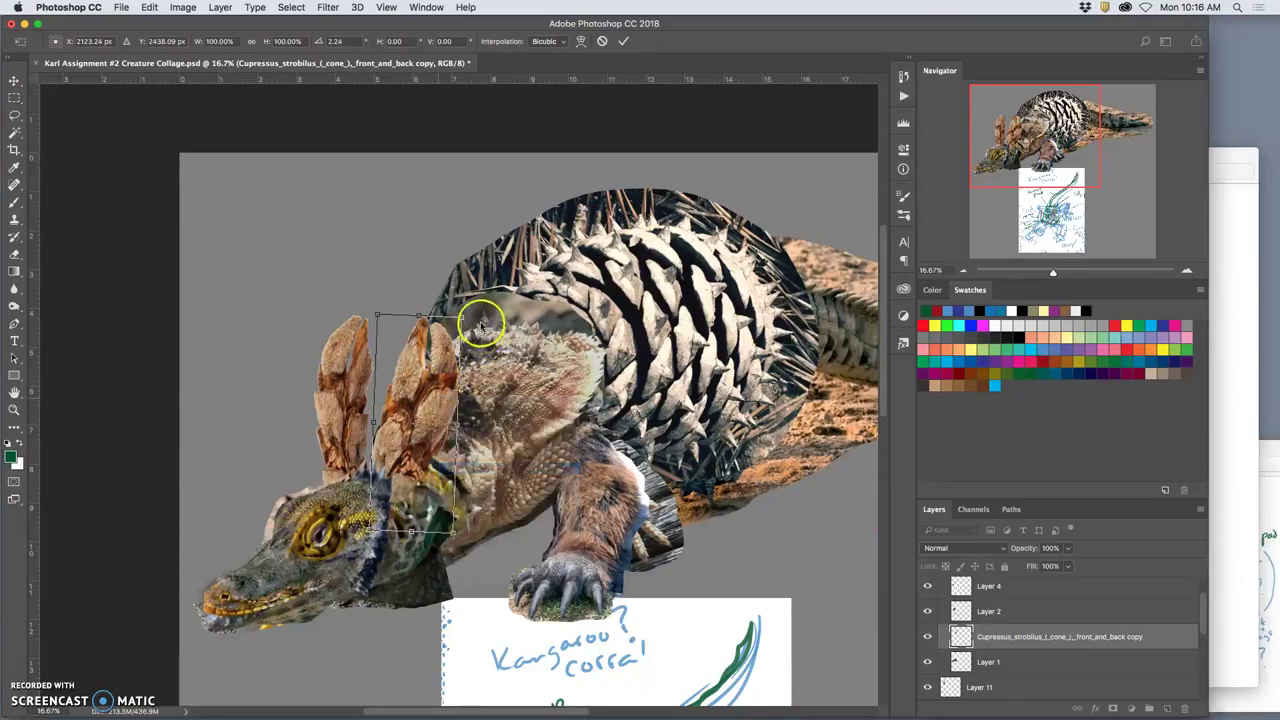
pyautogui.moveTo(463, 318)
pyautogui.mouseDown()
pyautogui.moveTo(448, 317)
pyautogui.moveTo(457, 331)
pyautogui.mouseUp()
pyautogui.press('Return')
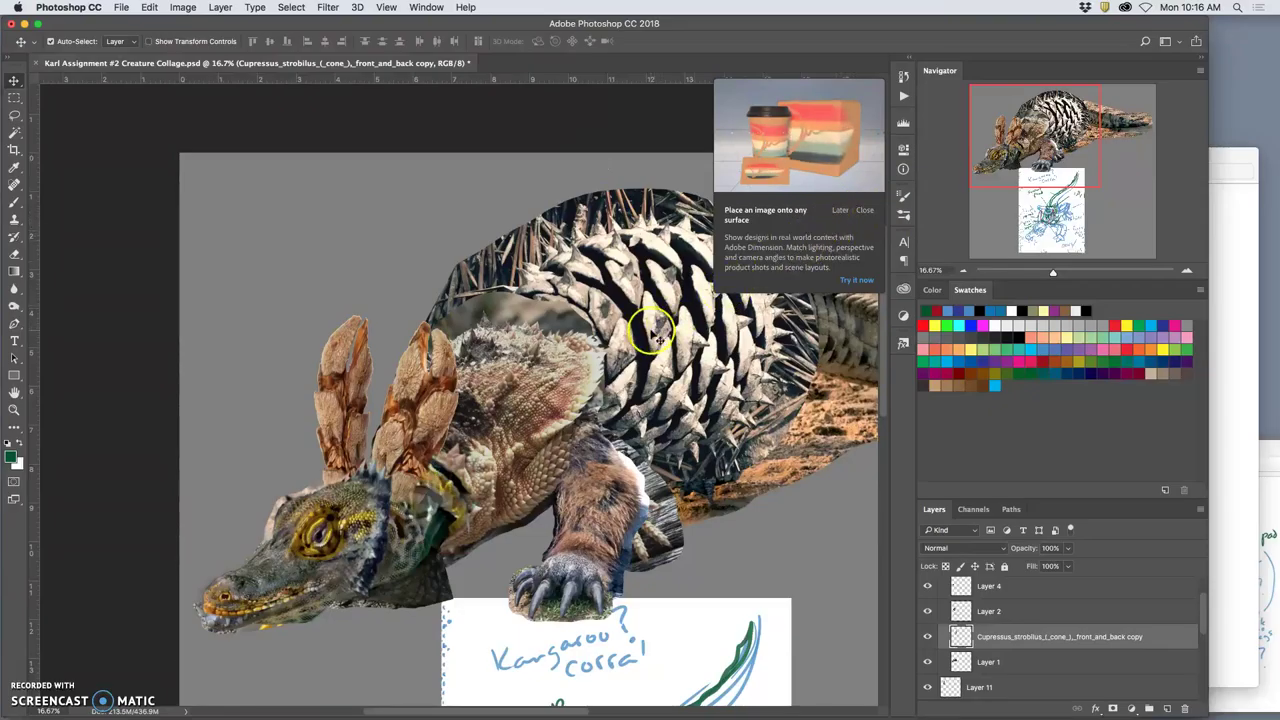
pyautogui.click(845, 211)
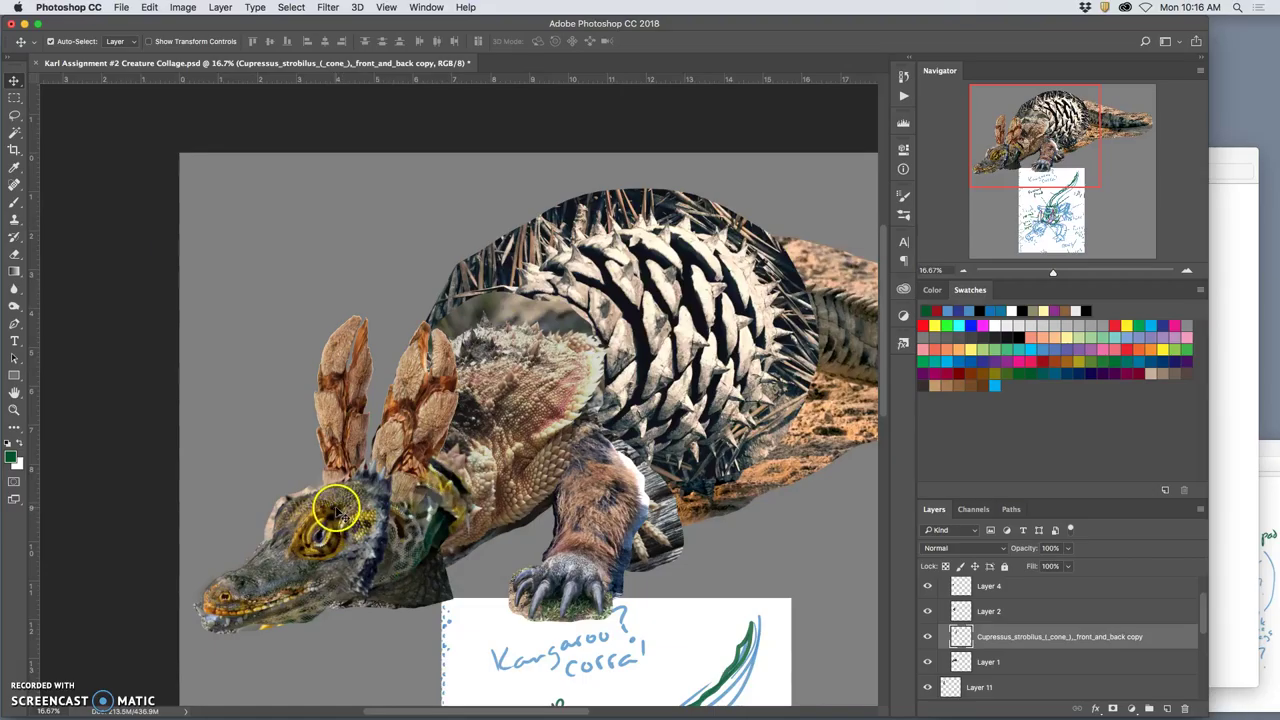
# Switch to Finder and place p6254118.jpg from the spinal ridge folder into the Photoshop collage at its default size
pyautogui.click(1231, 360)
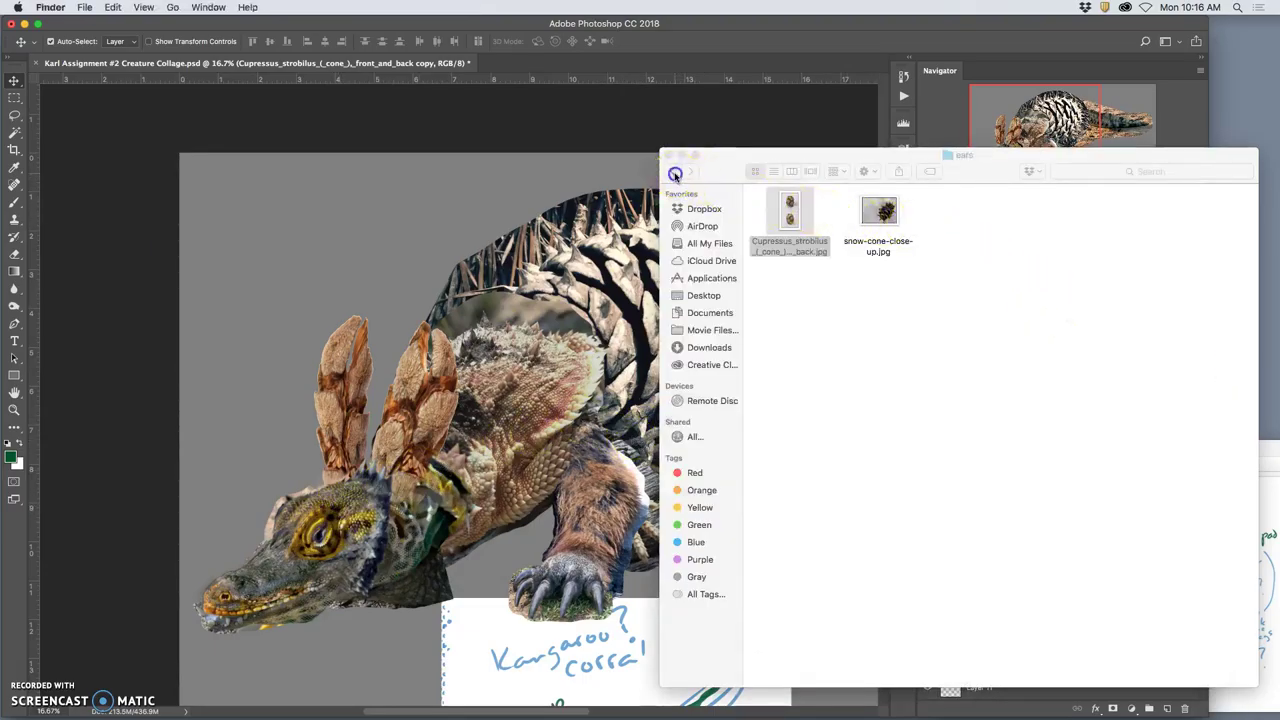
pyautogui.click(675, 174)
pyautogui.click(922, 290)
pyautogui.doubleClick(922, 290)
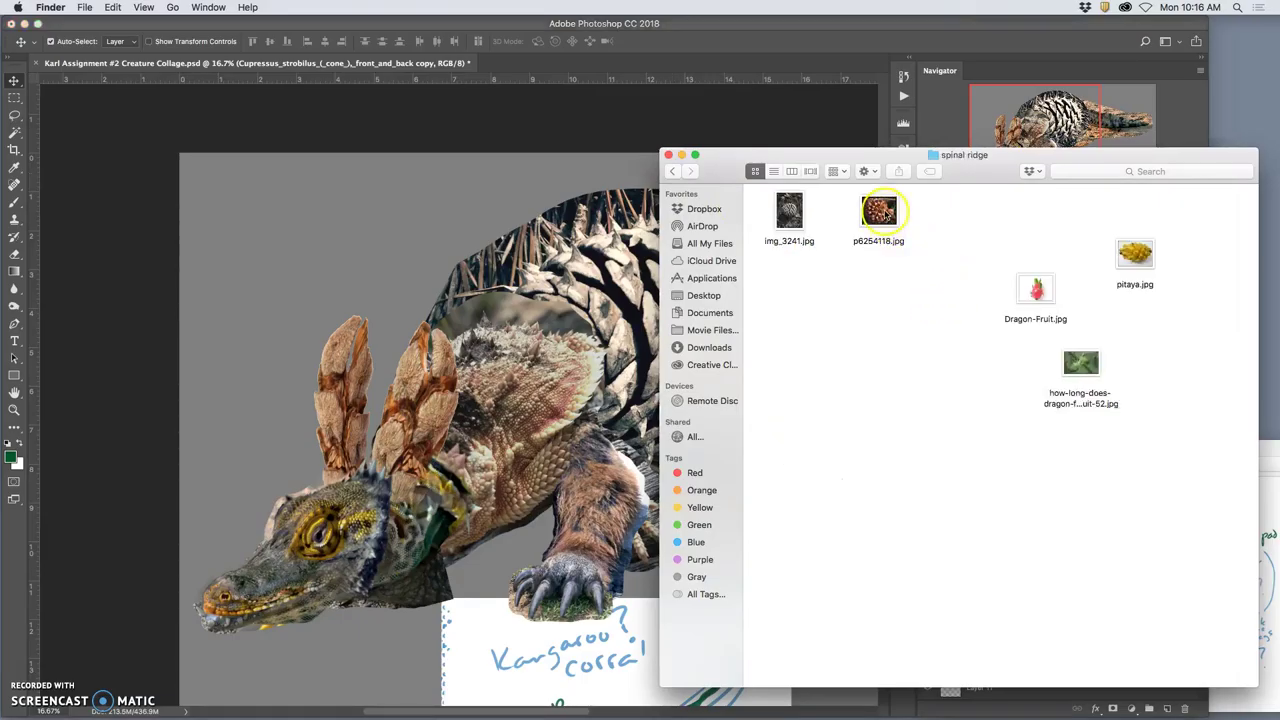
pyautogui.moveTo(880, 210); pyautogui.dragTo(593, 310)
pyautogui.click(597, 322)
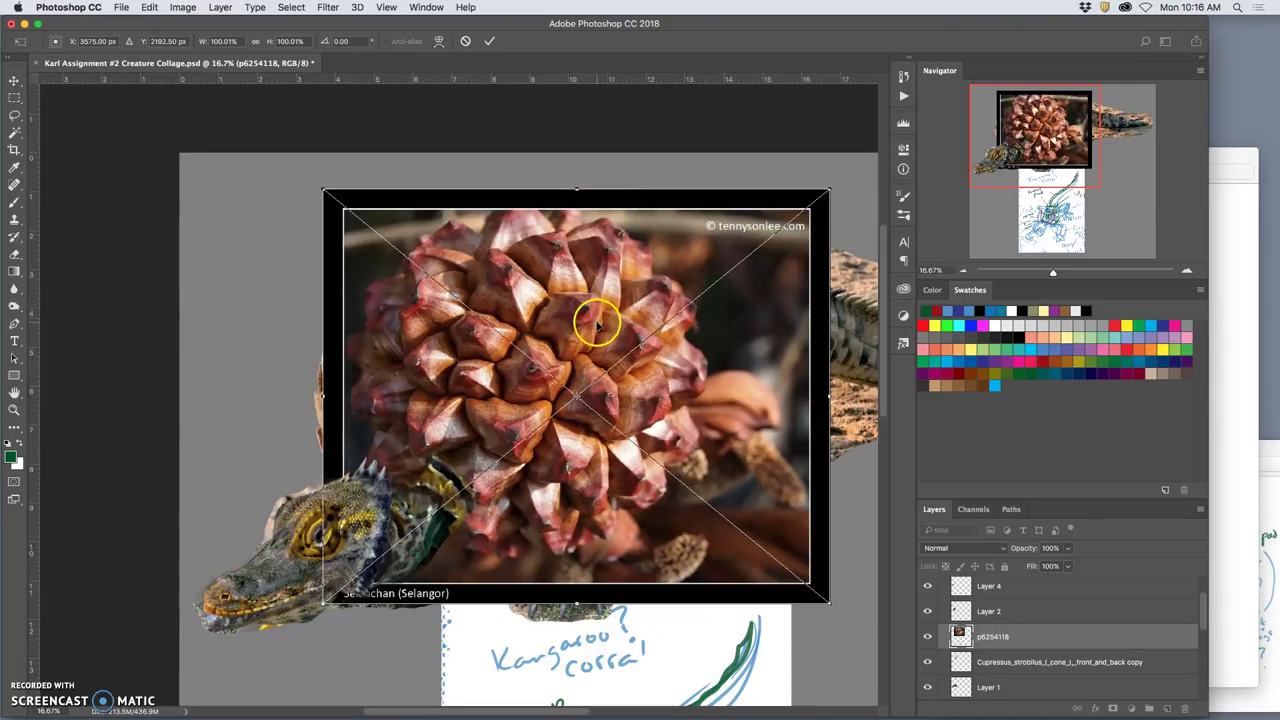
pyautogui.press('Return')
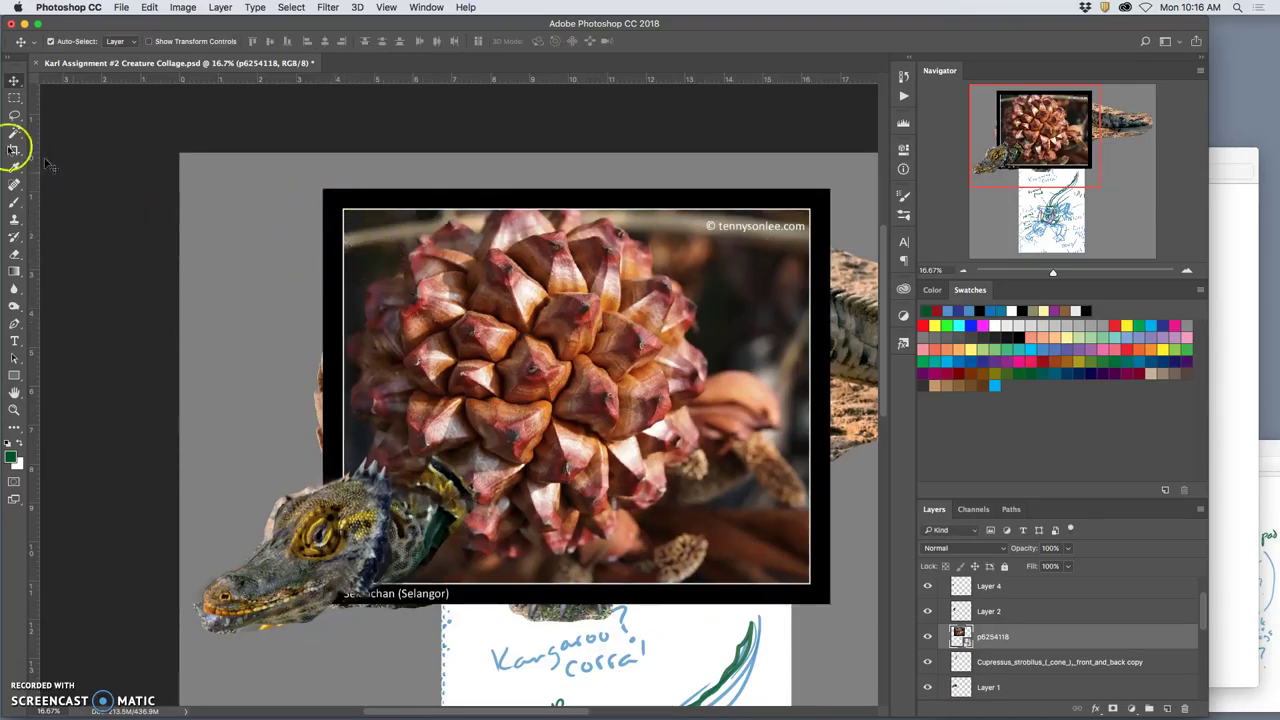
# Lasso the red cone's central scales, copy them to a new layer, and remove the rest of the placed p6254118 image
pyautogui.click(14, 114)
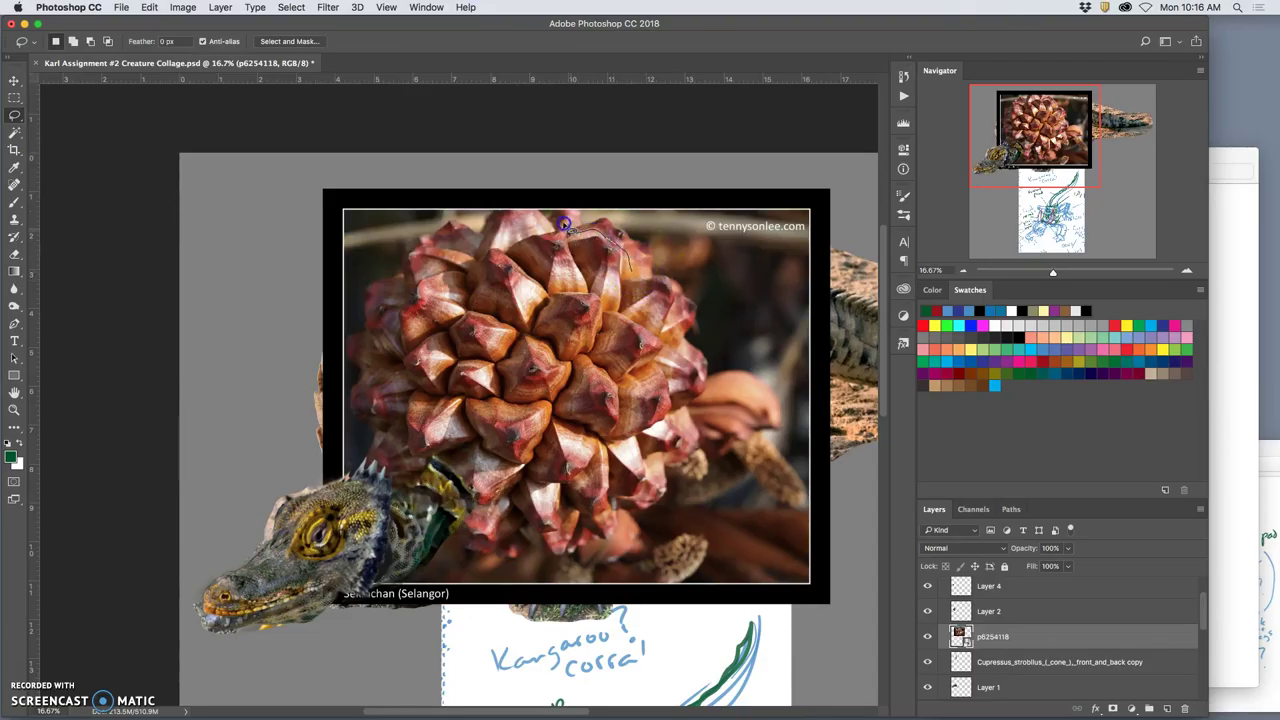
pyautogui.moveTo(563, 223)
pyautogui.mouseDown()
pyautogui.moveTo(415, 244)
pyautogui.moveTo(477, 247)
pyautogui.moveTo(415, 282)
pyautogui.mouseUp()
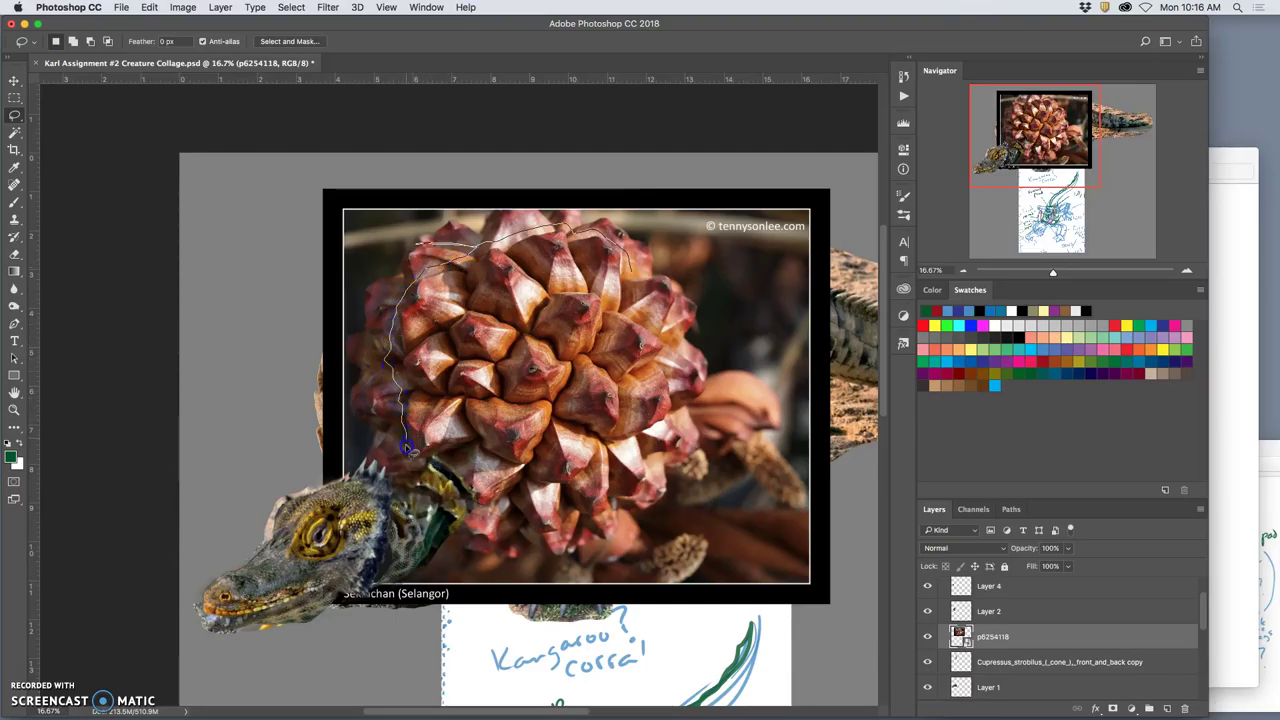
pyautogui.moveTo(407, 451)
pyautogui.mouseDown()
pyautogui.moveTo(416, 466)
pyautogui.moveTo(455, 453)
pyautogui.mouseUp()
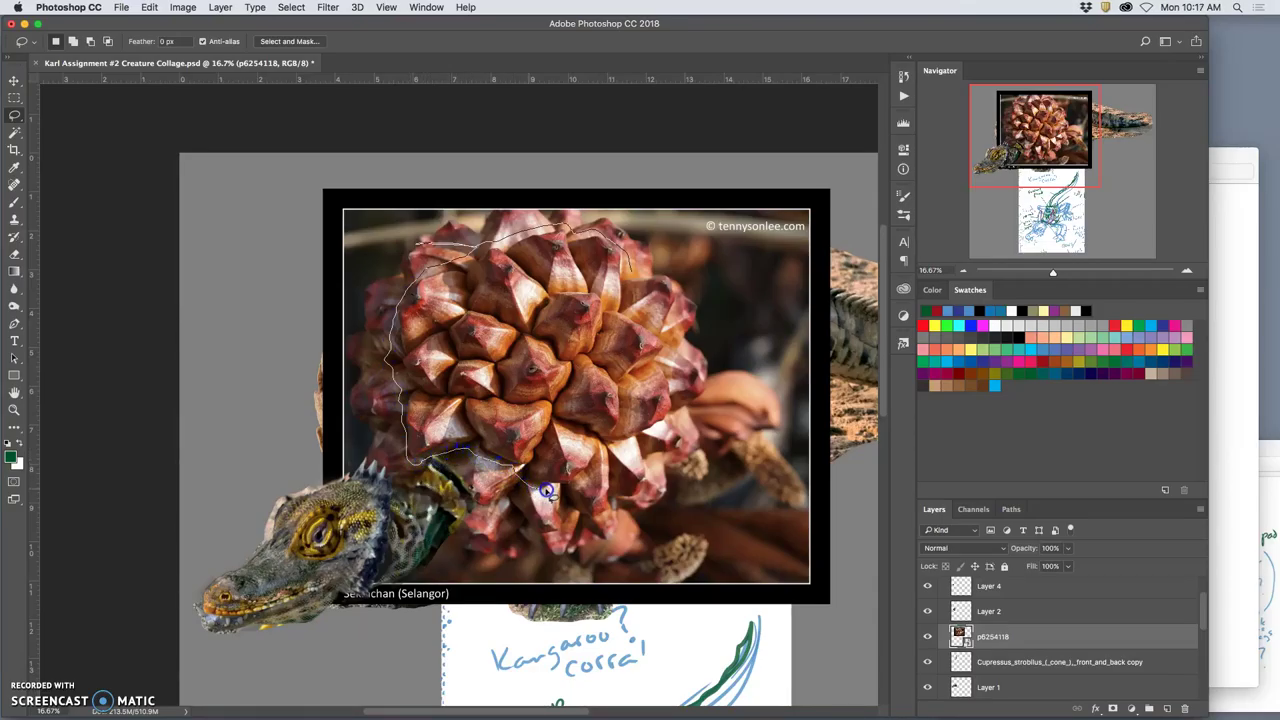
pyautogui.moveTo(566, 488)
pyautogui.mouseDown()
pyautogui.moveTo(684, 415)
pyautogui.moveTo(665, 364)
pyautogui.moveTo(678, 298)
pyautogui.moveTo(648, 276)
pyautogui.moveTo(638, 285)
pyautogui.mouseUp()
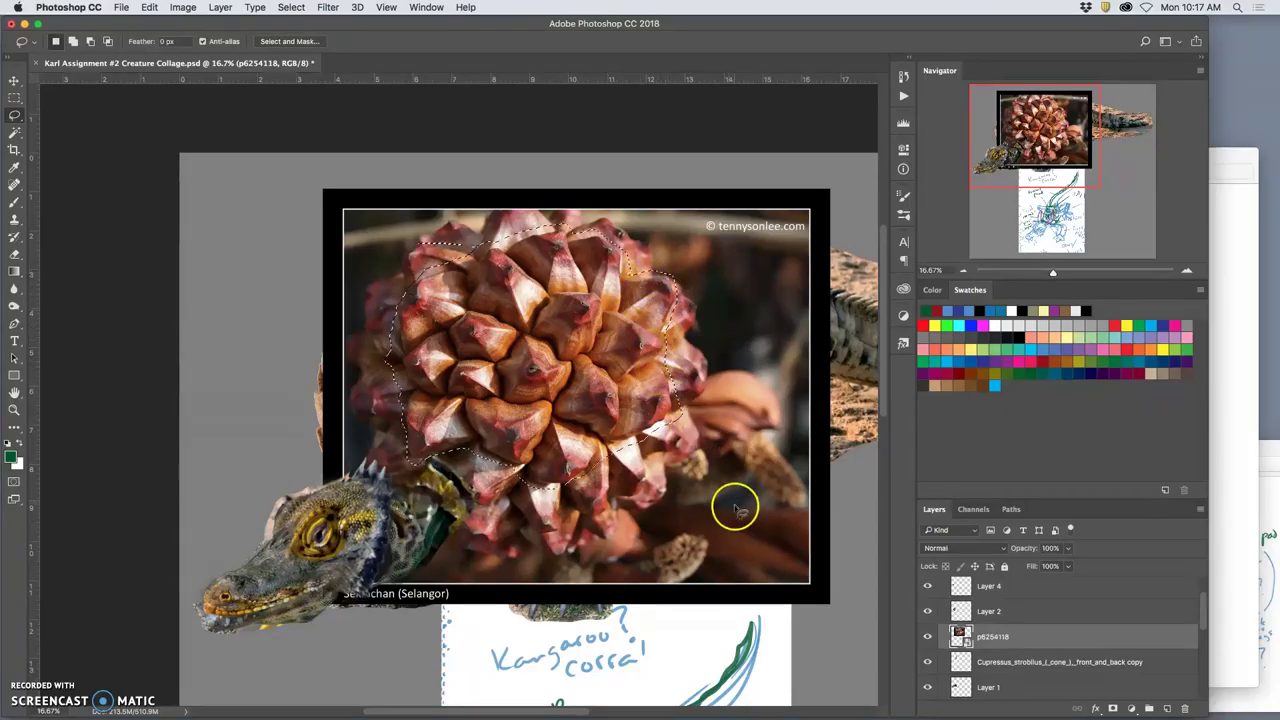
pyautogui.press('super+j')
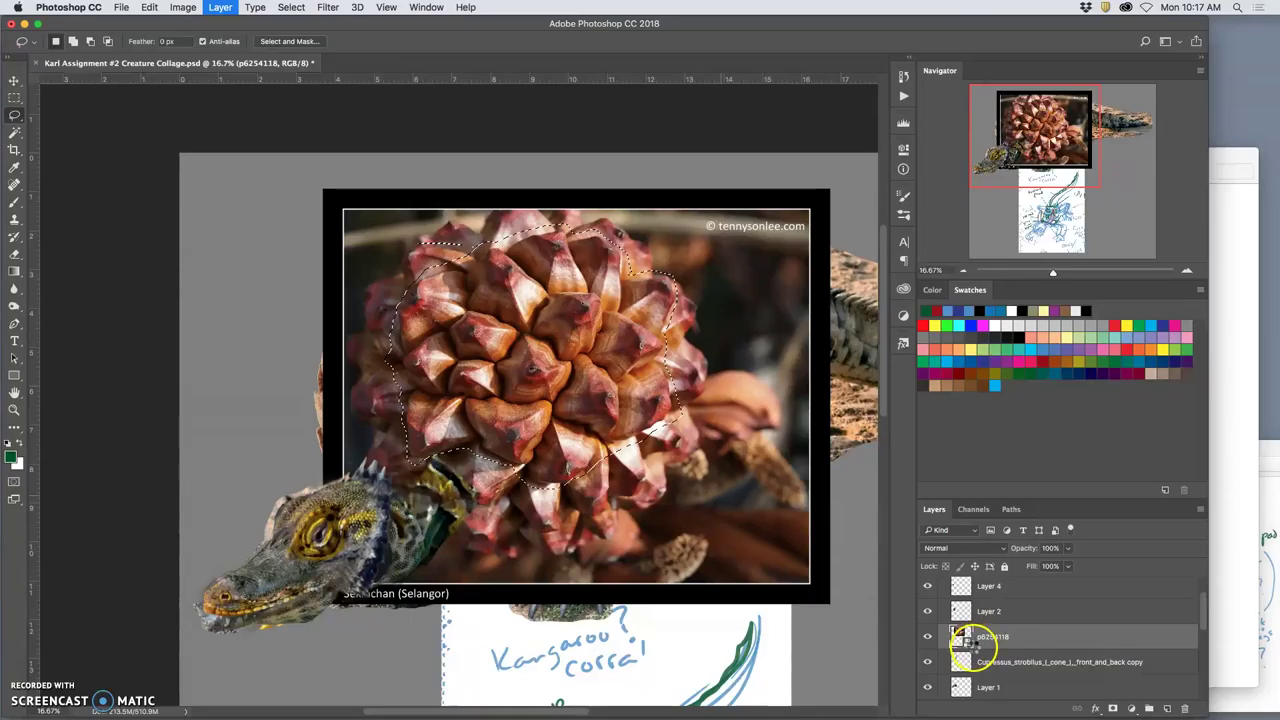
pyautogui.click(1006, 663)
pyautogui.press('BackSpace')
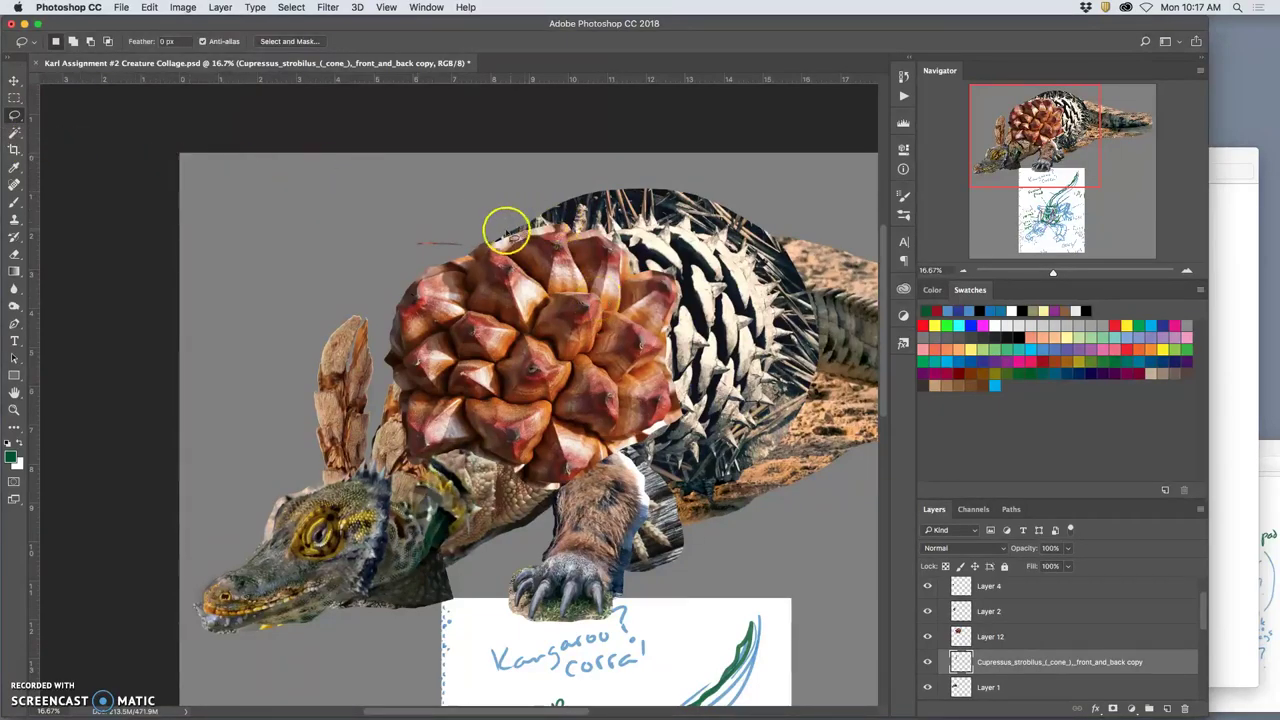
# Lasso the stray red sliver beside the cone cutout, delete it from Layer 12, and deselect
pyautogui.moveTo(398, 252)
pyautogui.mouseDown()
pyautogui.moveTo(429, 223)
pyautogui.moveTo(478, 212)
pyautogui.mouseUp()
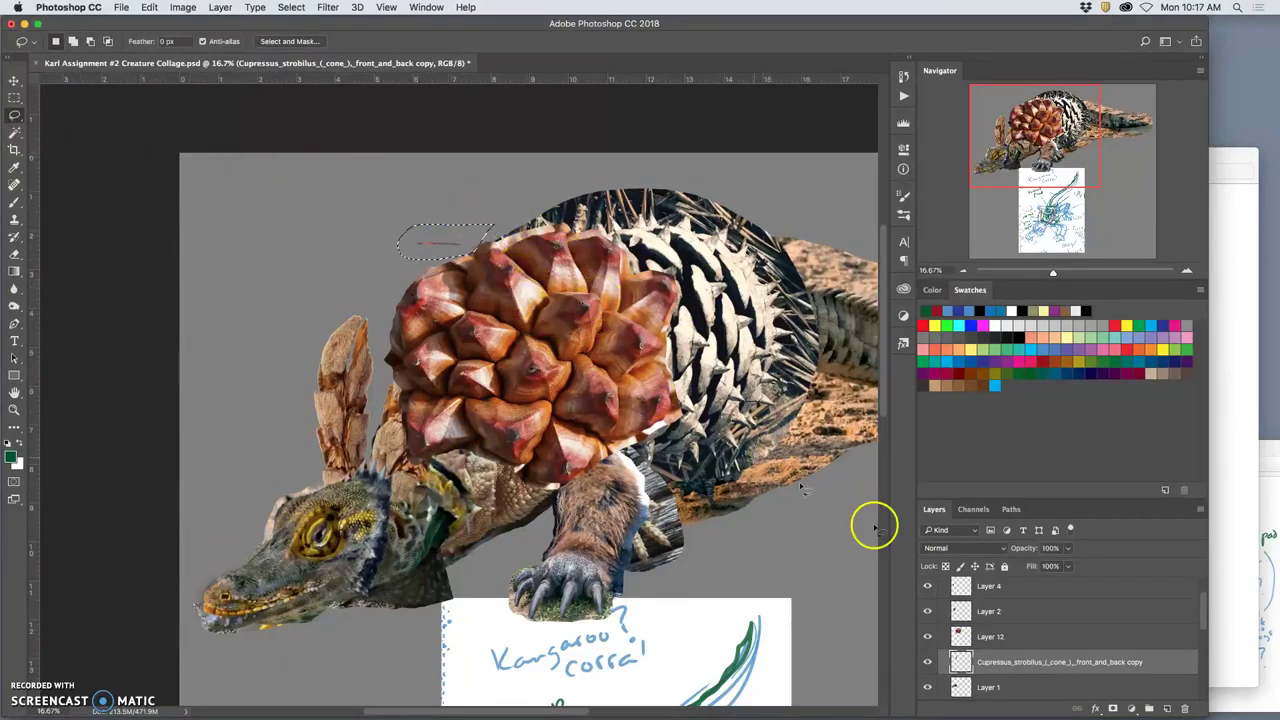
pyautogui.click(989, 637)
pyautogui.press('Delete')
pyautogui.press('super+d')
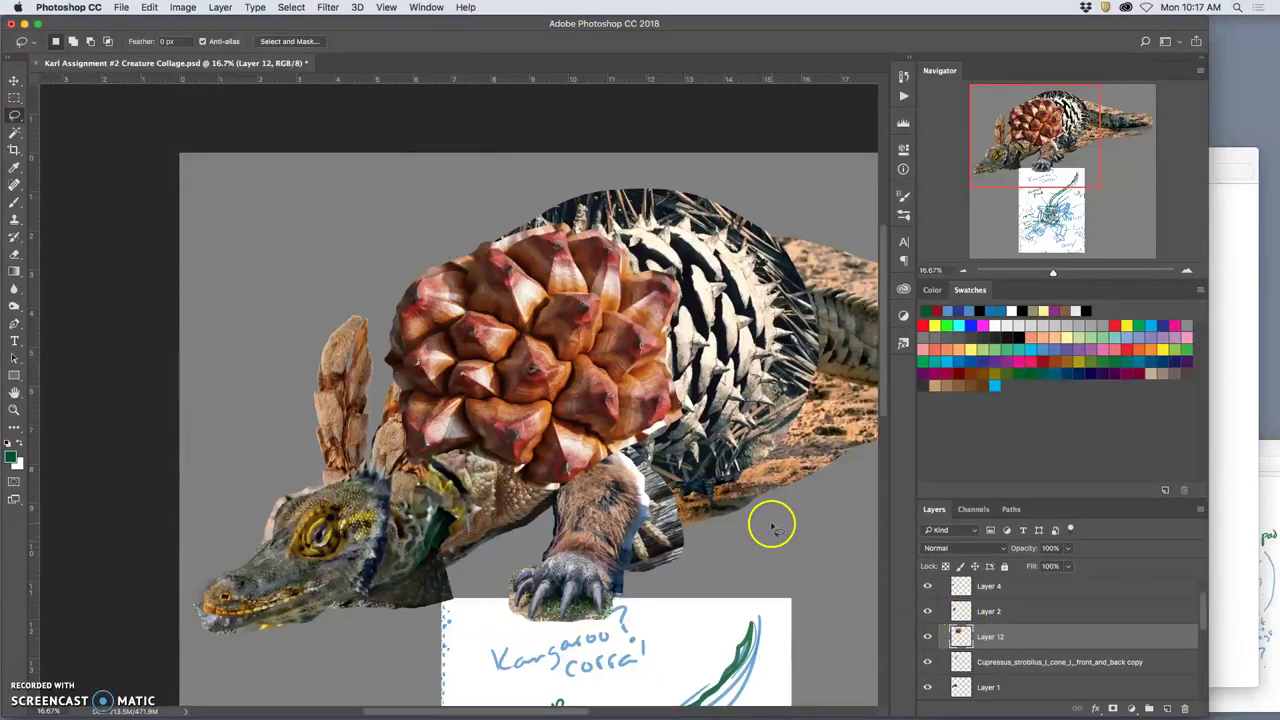
# Hide the red cone cutout on Layer 12, select Layer 6 in Torso Group 1, and toggle its visibility to examine what it covers
pyautogui.click(927, 636)
pyautogui.keyDown('super'); pyautogui.click(535, 345); pyautogui.keyUp('super')
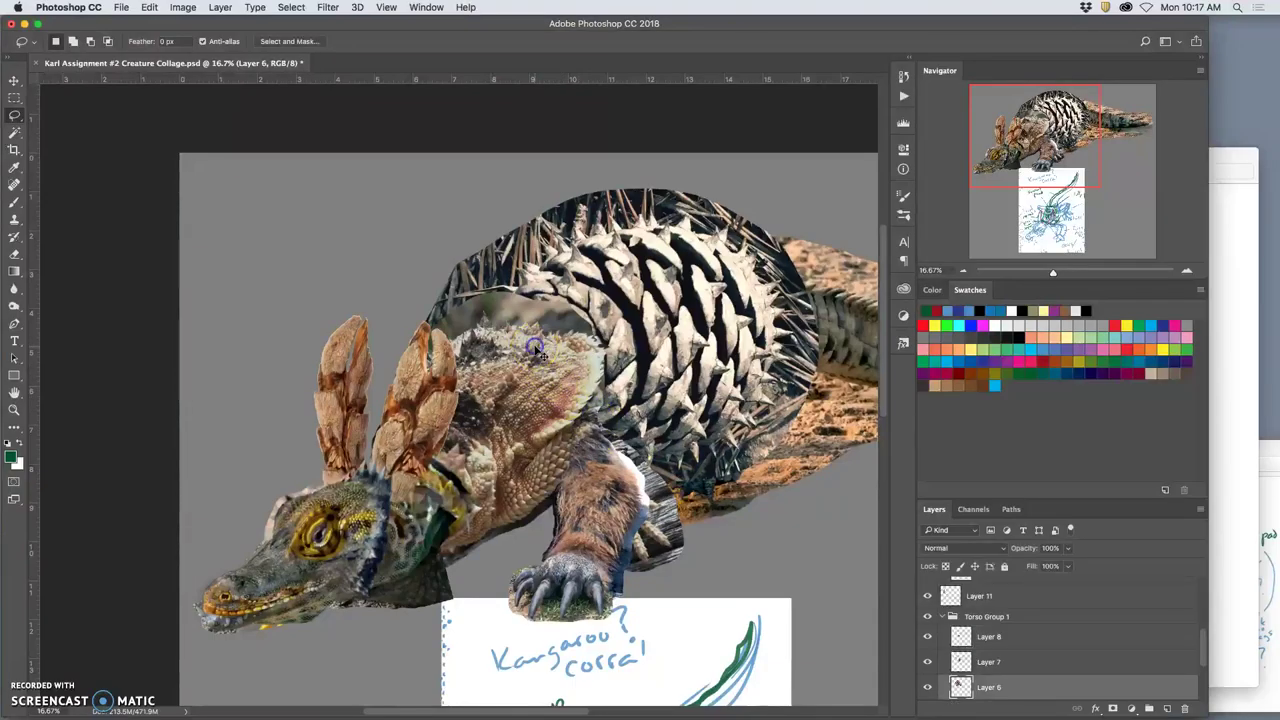
pyautogui.click(927, 687)
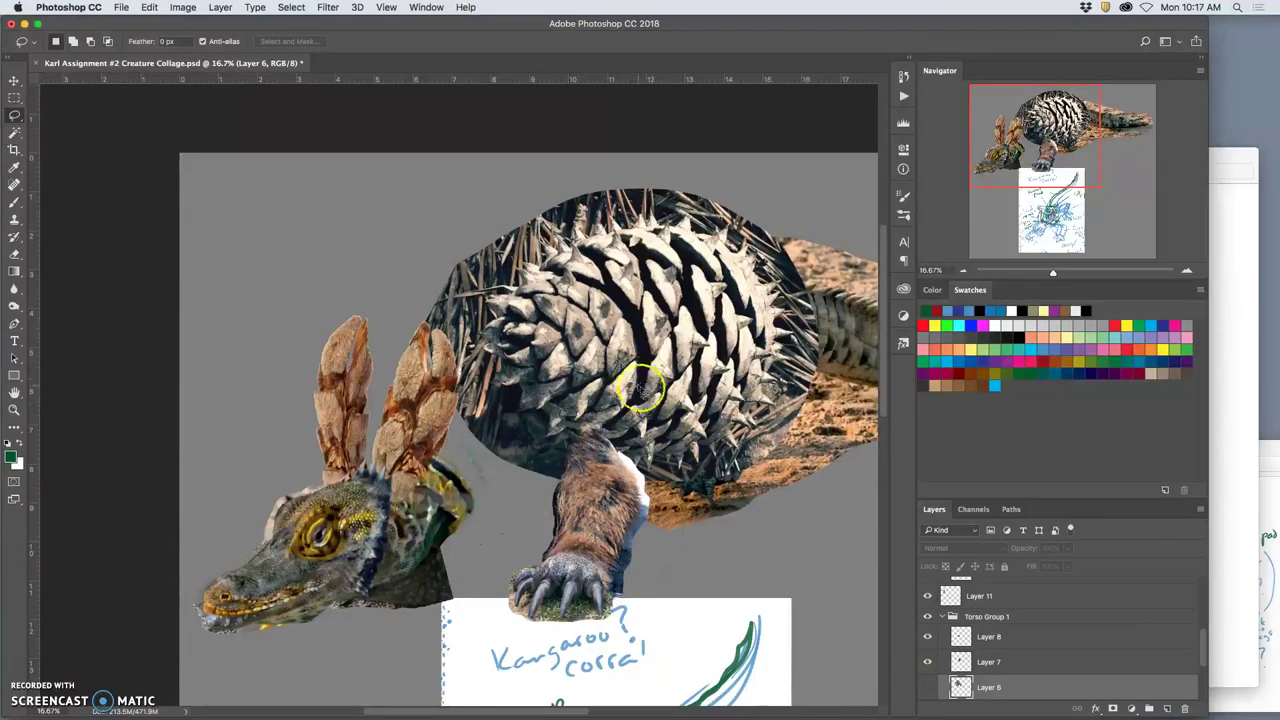
pyautogui.click(927, 687)
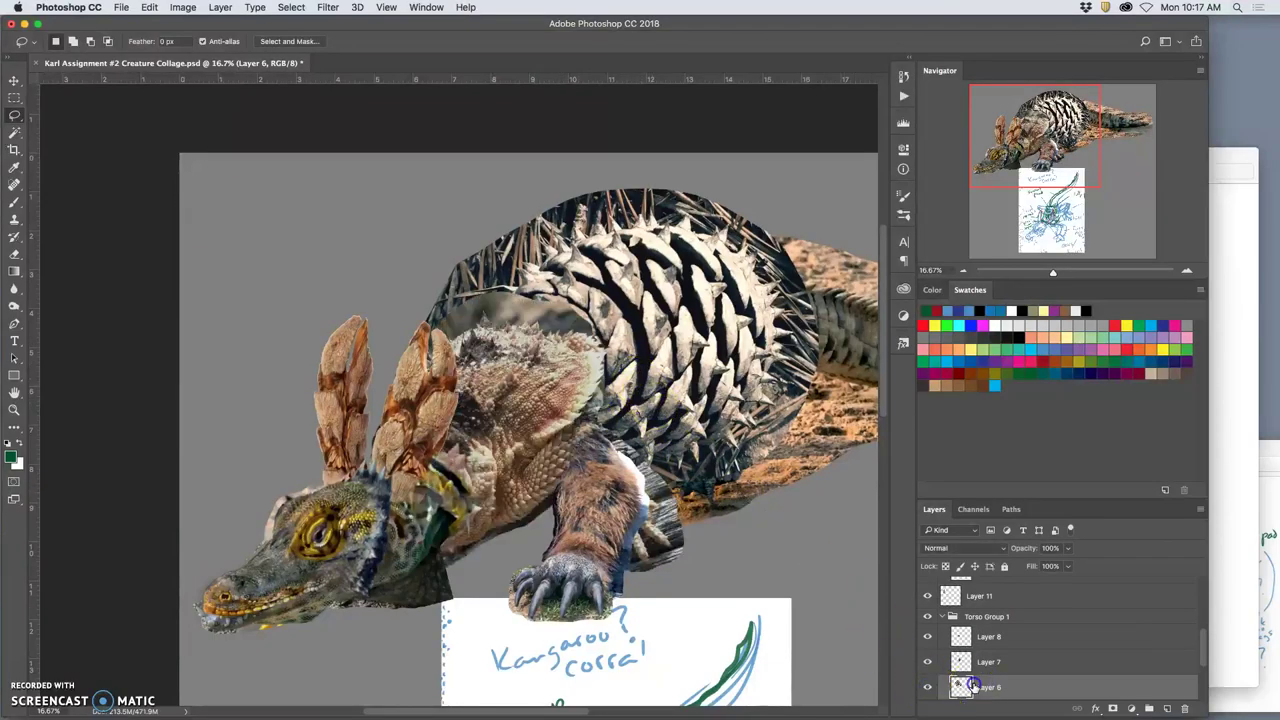
# Lasso the blurred background above the lizard's back on Layer 6, delete it to expose the shell, and deselect
pyautogui.moveTo(505, 292); pyautogui.dragTo(496, 310)
pyautogui.moveTo(580, 327)
pyautogui.mouseDown()
pyautogui.moveTo(607, 328)
pyautogui.moveTo(590, 292)
pyautogui.mouseUp()
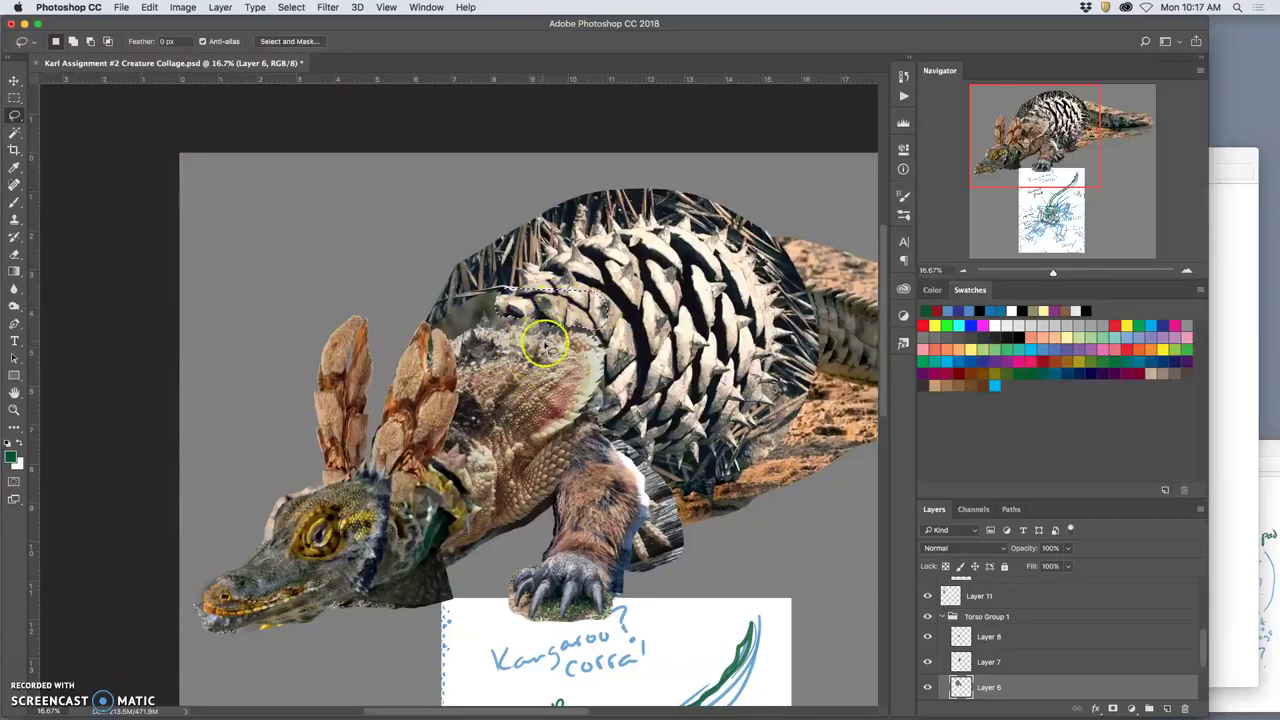
pyautogui.click(489, 306)
# Trace closely along the spiny top edge of the lizard's back on Layer 6 and delete the leftover background above it
pyautogui.press('super+equal')
pyautogui.press('super+equal')
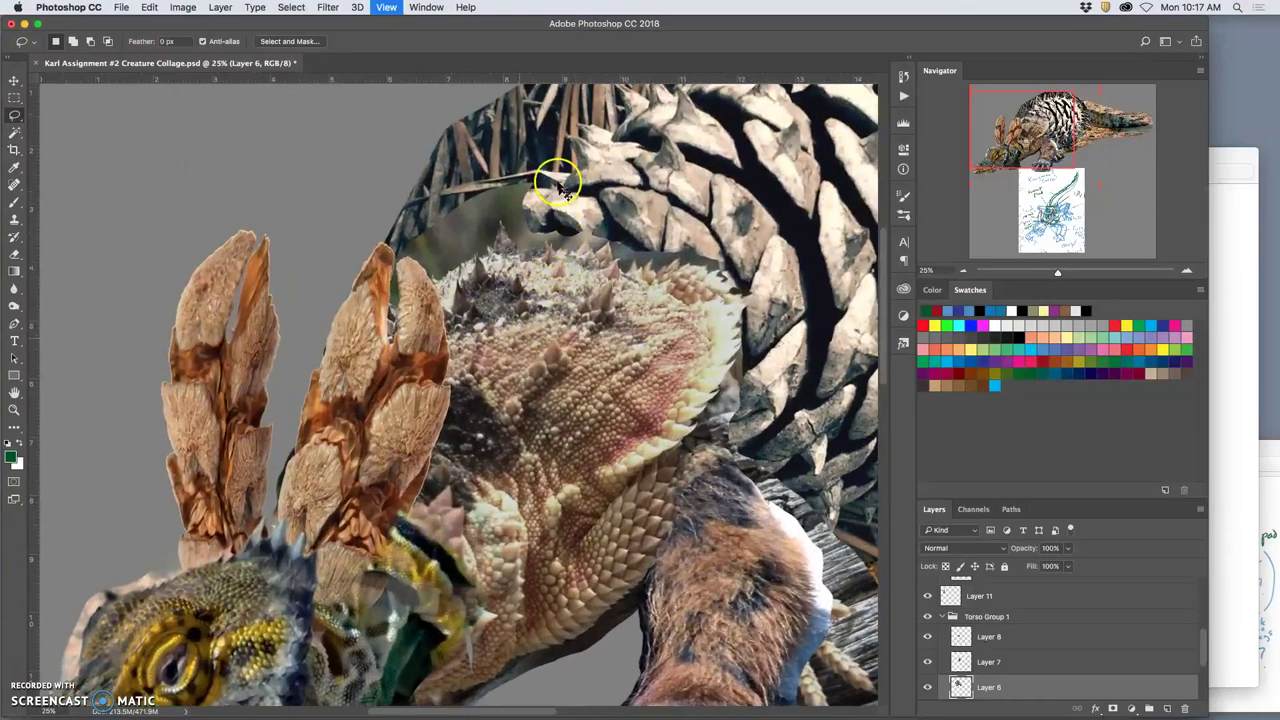
pyautogui.click(507, 196)
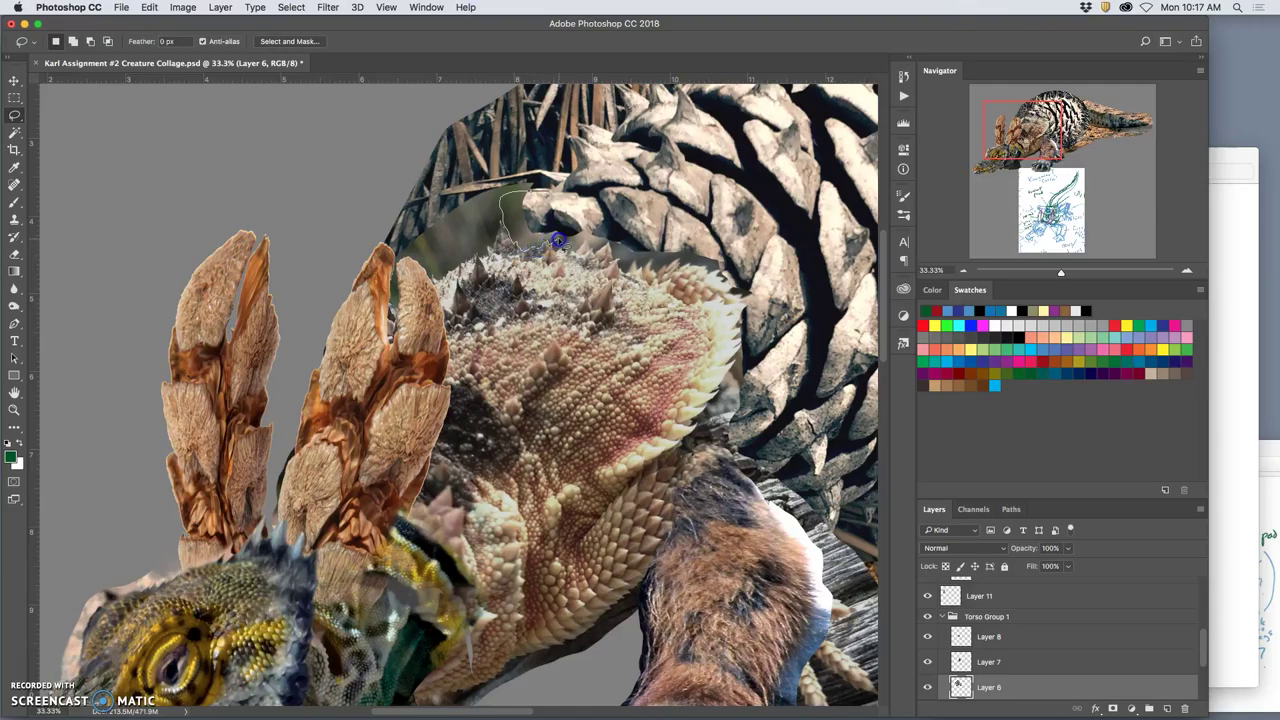
pyautogui.moveTo(556, 252); pyautogui.dragTo(562, 248)
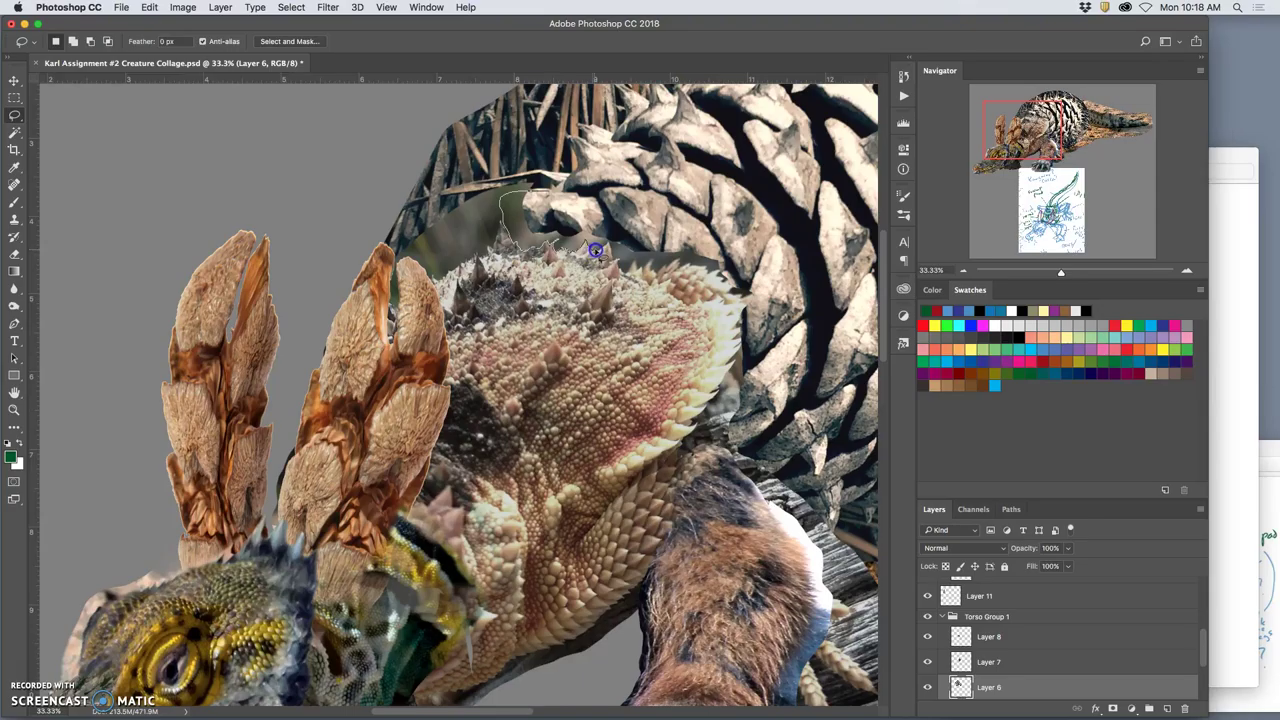
pyautogui.moveTo(604, 205); pyautogui.dragTo(590, 204)
pyautogui.press('Delete')
pyautogui.click(630, 210)
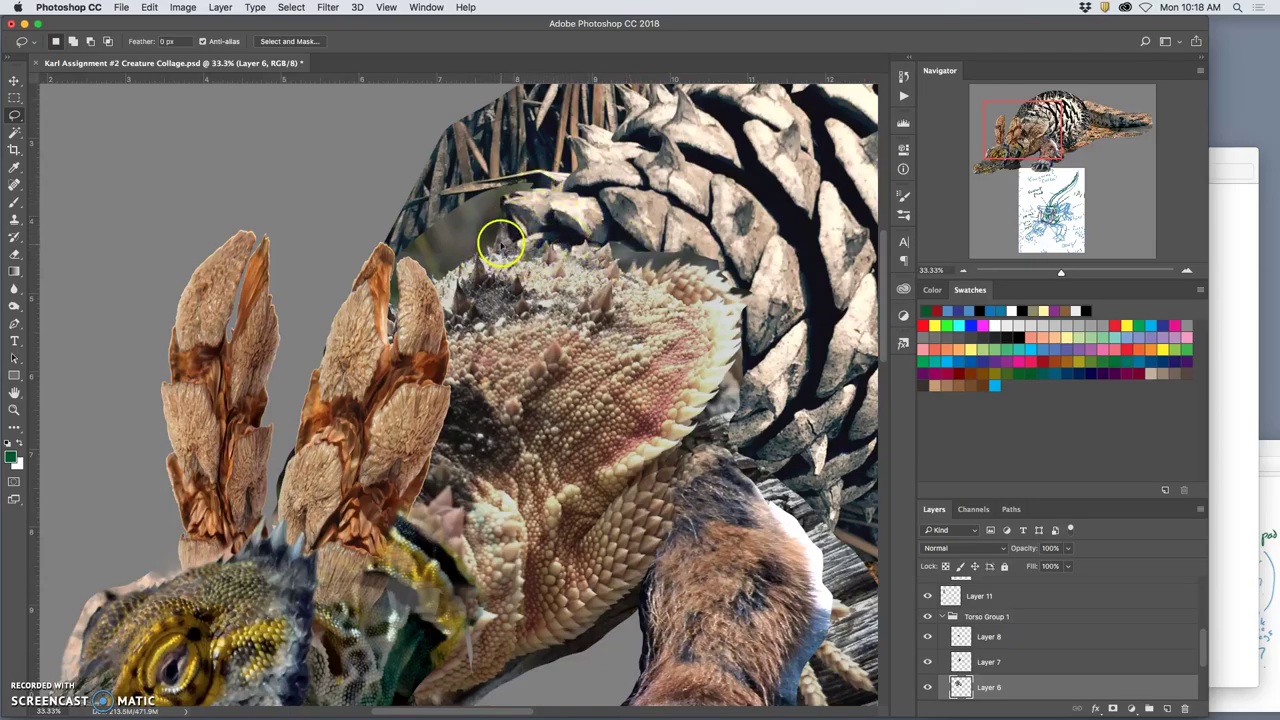
# Lasso the remaining blurred background between the lizard's spiny back and the brown horn on Layer 6, delete it, and deselect
pyautogui.moveTo(542, 186)
pyautogui.mouseDown()
pyautogui.moveTo(517, 201)
pyautogui.moveTo(505, 235)
pyautogui.mouseUp()
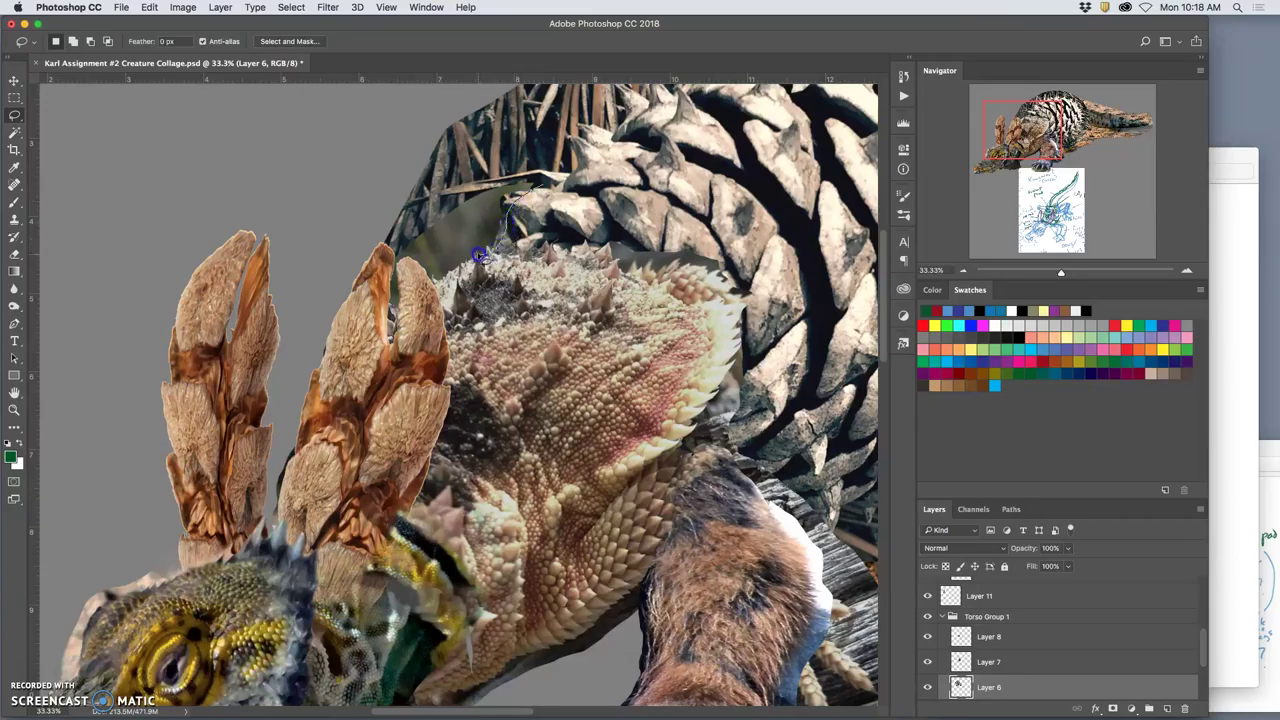
pyautogui.moveTo(476, 256); pyautogui.dragTo(470, 259)
pyautogui.moveTo(431, 277); pyautogui.dragTo(420, 294)
pyautogui.moveTo(393, 306)
pyautogui.mouseDown()
pyautogui.moveTo(353, 262)
pyautogui.moveTo(377, 213)
pyautogui.moveTo(469, 167)
pyautogui.moveTo(530, 170)
pyautogui.mouseUp()
pyautogui.press('Delete')
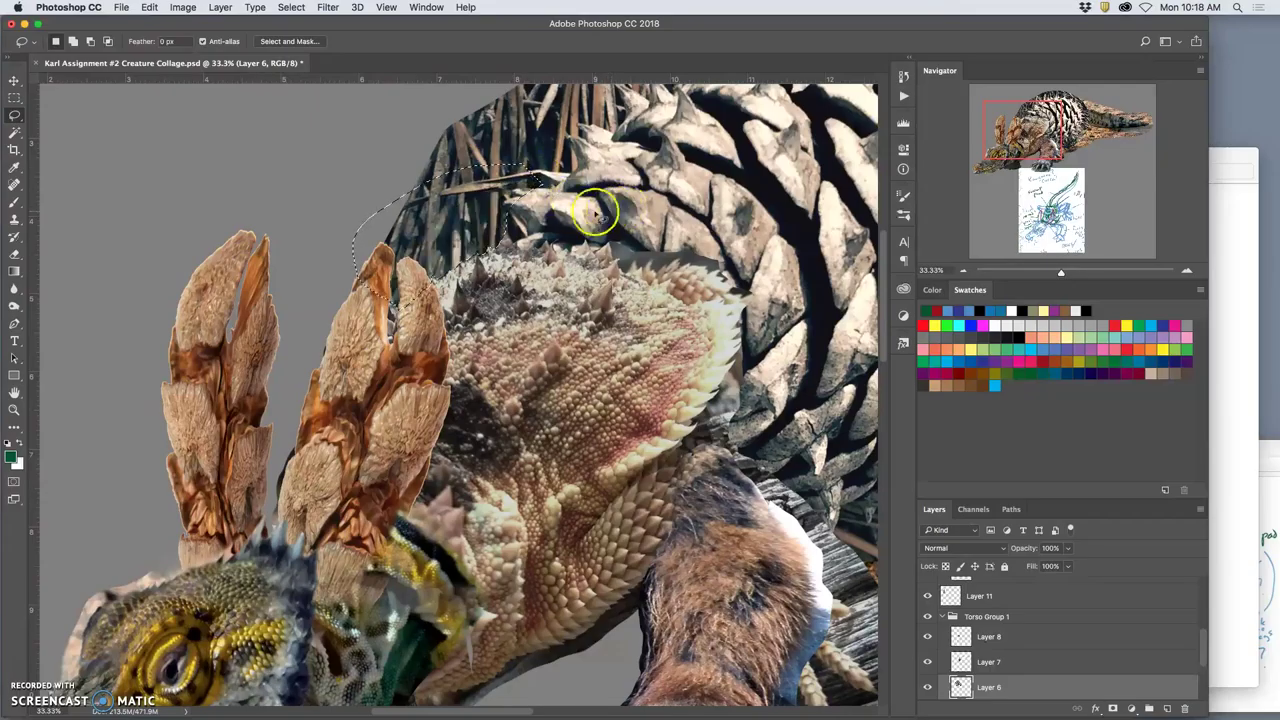
pyautogui.hotkey('ctrl', 'd')
# Toggle the visibility of hidden Layer 5 in Torso Group 1 to check it and delete that layer
pyautogui.press('super+minus')
pyautogui.press('super+minus')
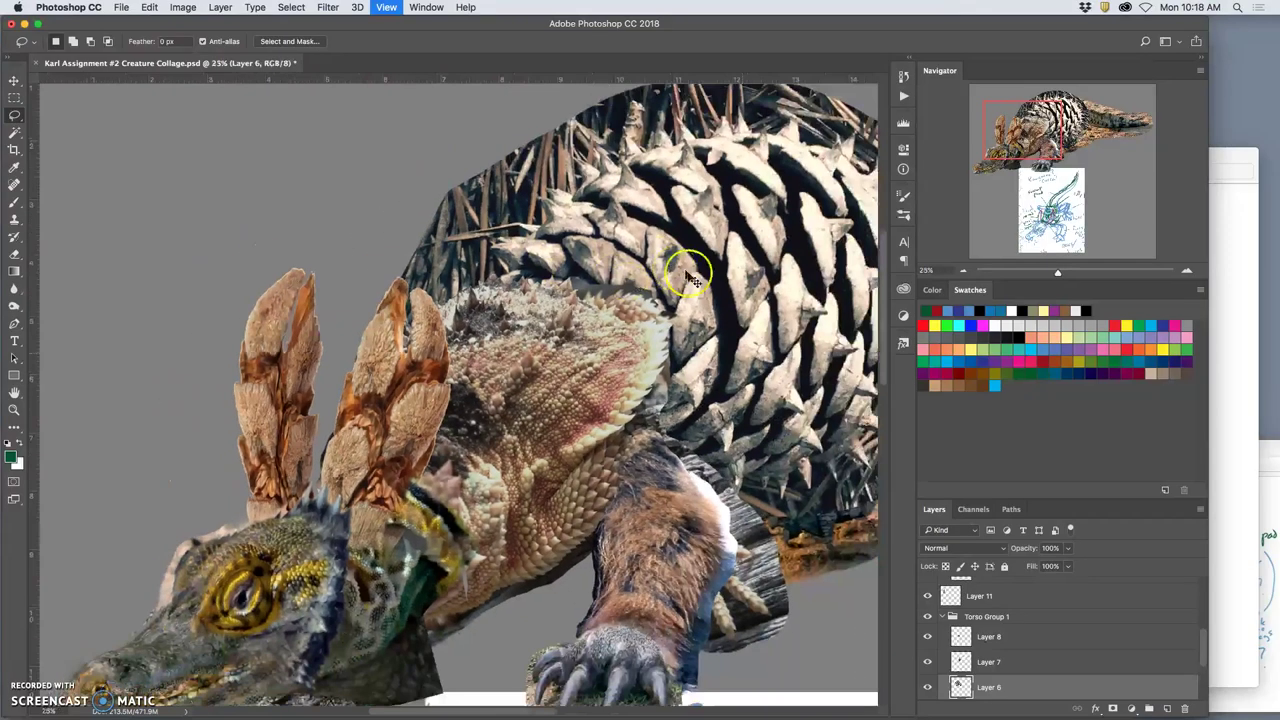
pyautogui.scroll(-1, 714, 294)
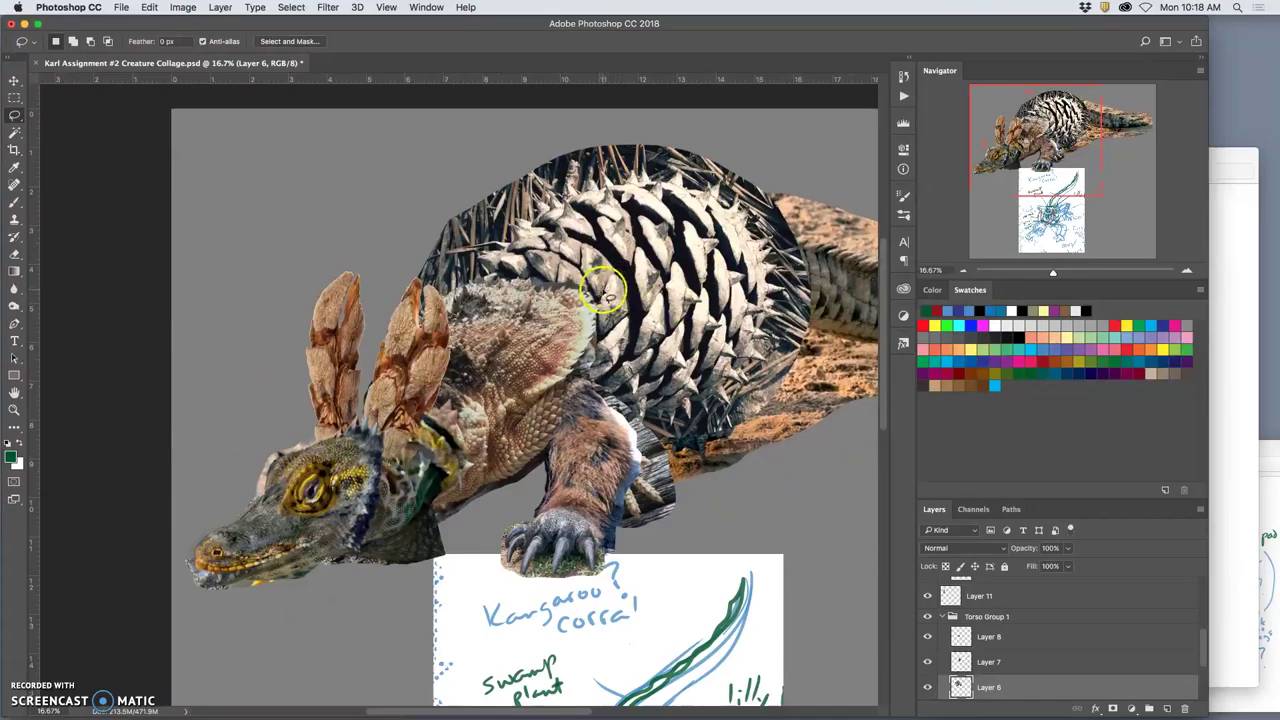
pyautogui.scroll(-2, 983, 655)
pyautogui.moveTo(978, 655); pyautogui.dragTo(975, 657)
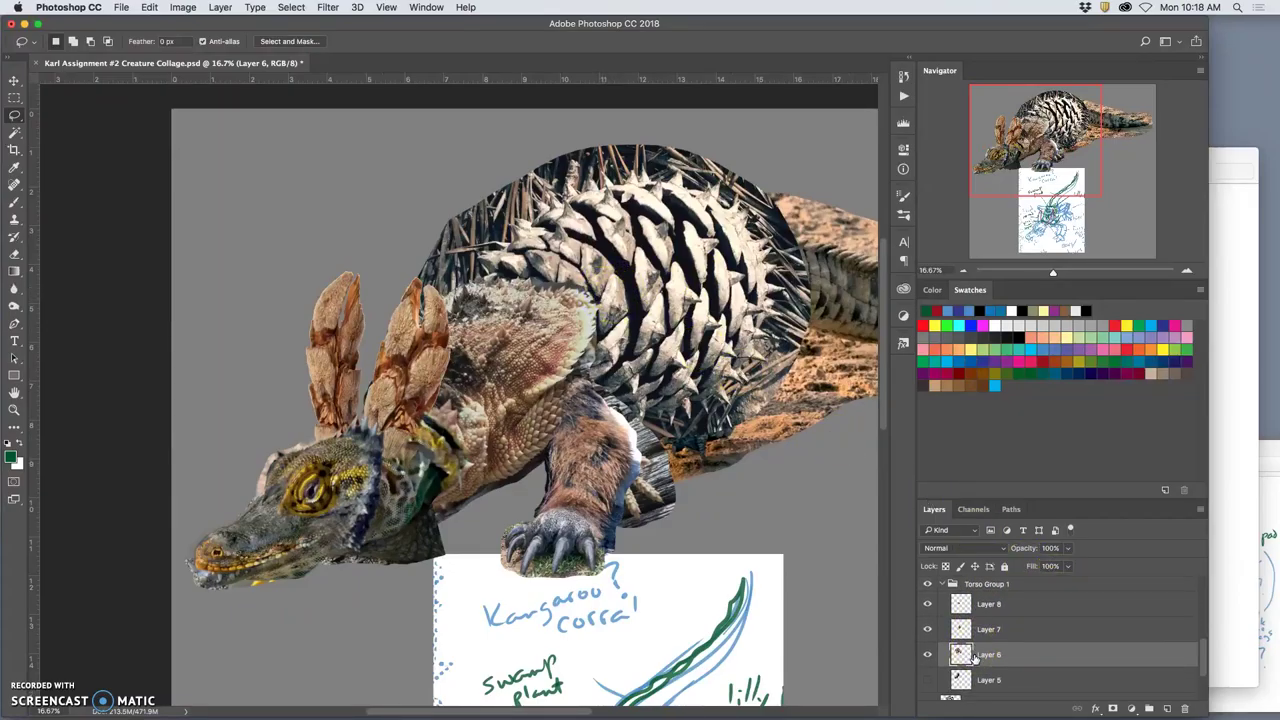
pyautogui.scroll(-1, 943, 662)
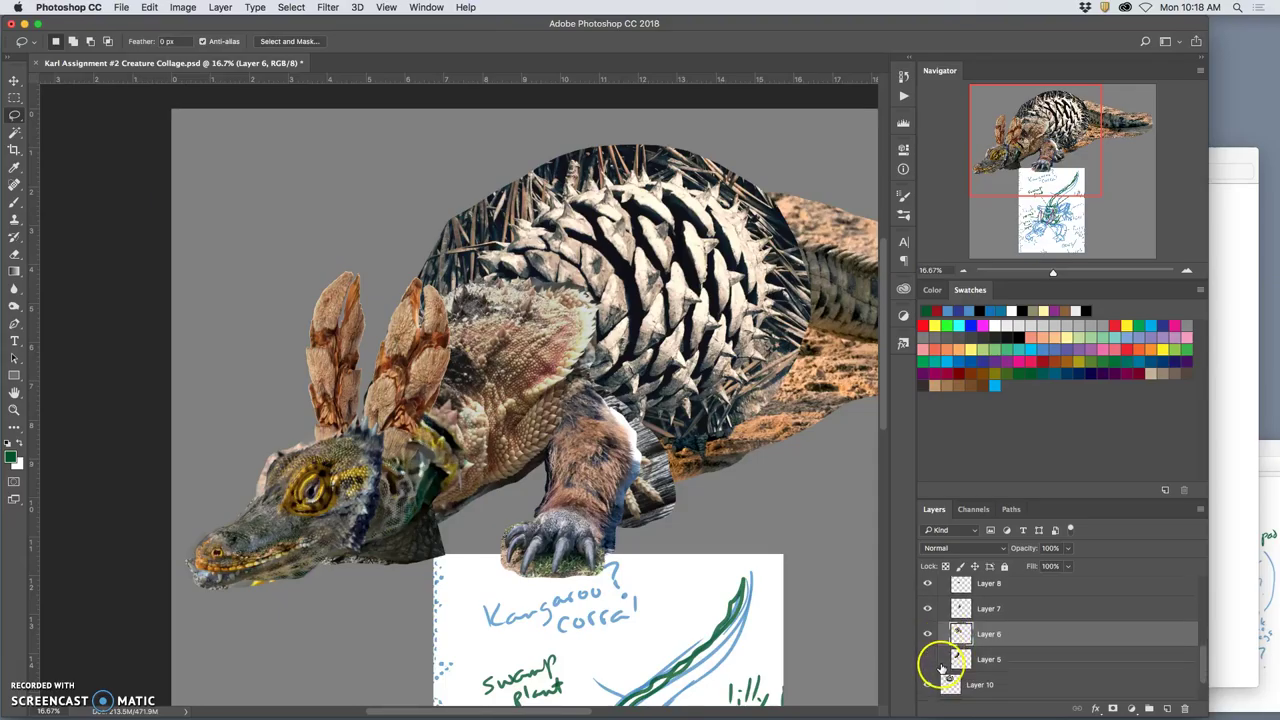
pyautogui.click(925, 662)
pyautogui.click(925, 662)
pyautogui.scroll(3, 949, 662)
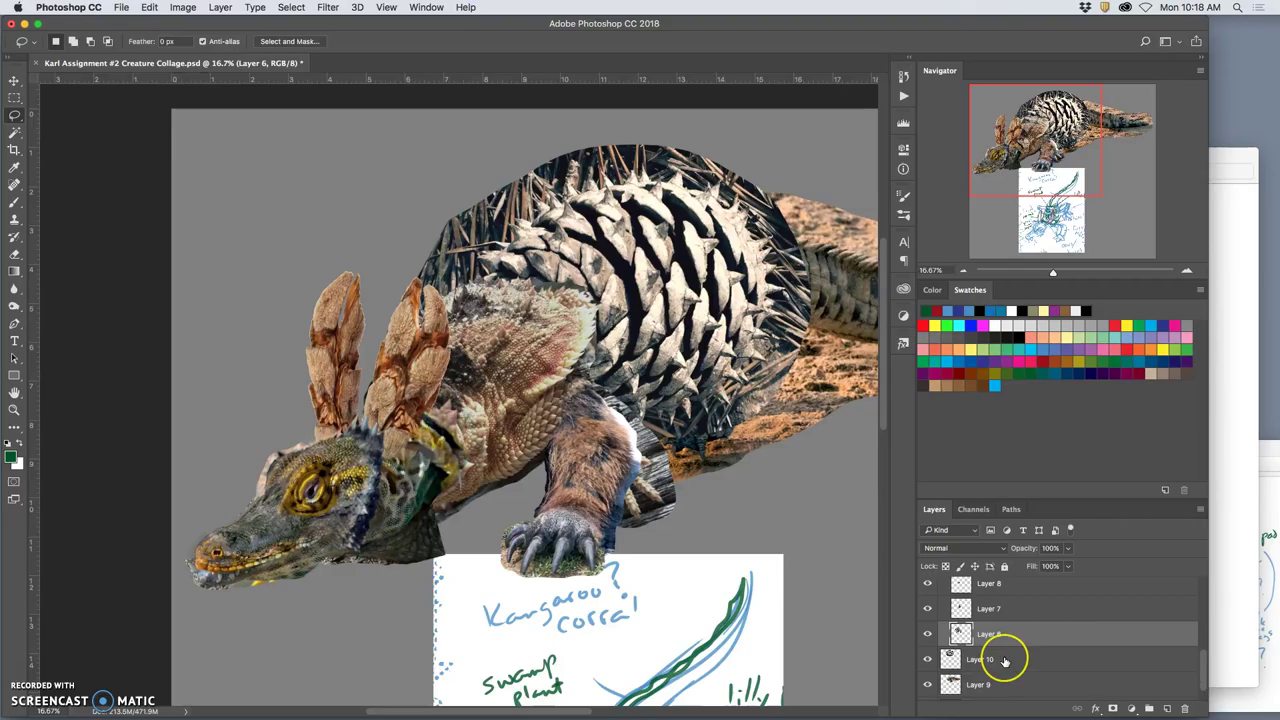
# Show the red cone cutout on Layer 12 again and move the layer down into Torso Group 1, directly above Layer 6
pyautogui.scroll(4, 1000, 655)
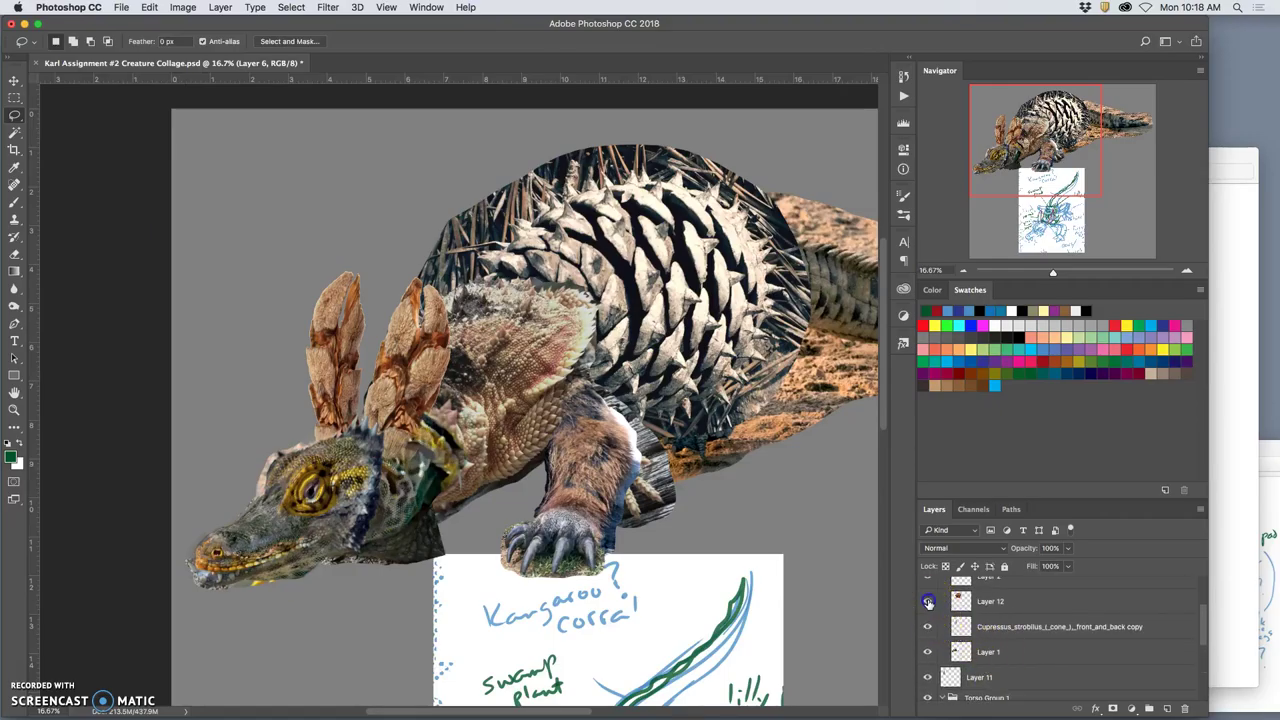
pyautogui.click(927, 601)
pyautogui.click(980, 601)
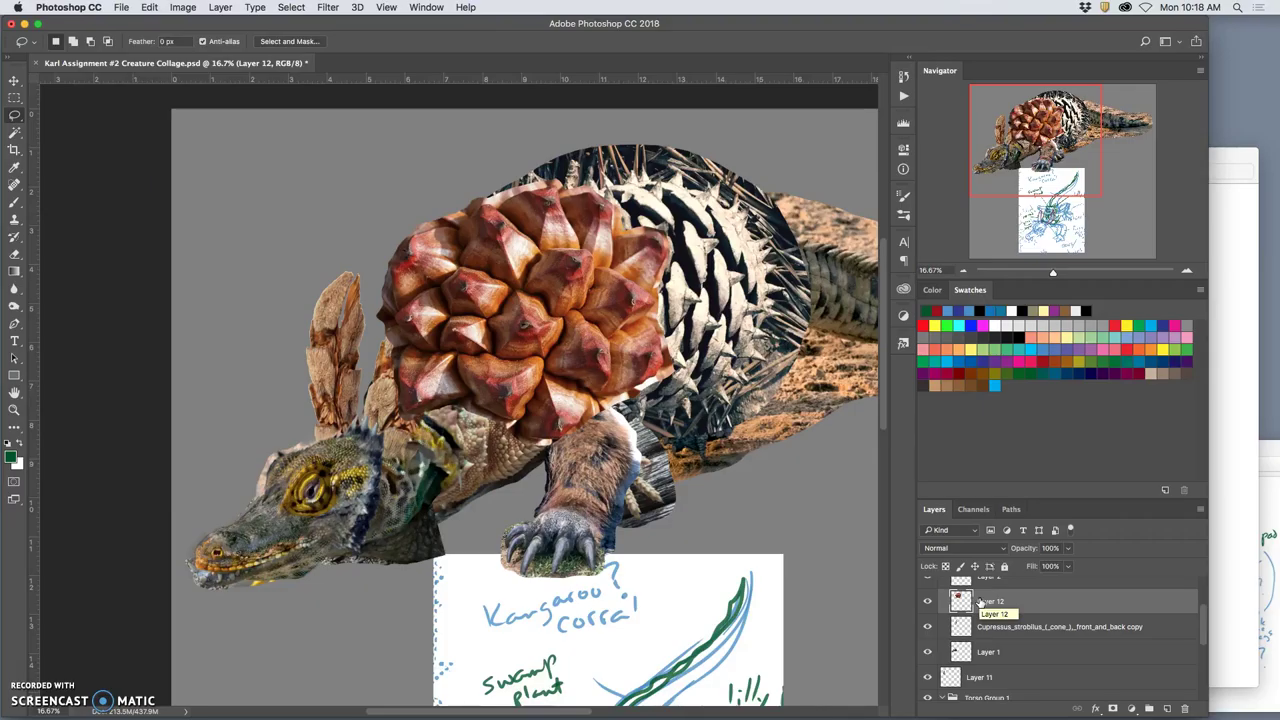
pyautogui.press('super+bracketleft')
pyautogui.press('super+bracketleft')
pyautogui.press('super+bracketleft')
pyautogui.press('super+bracketleft')
pyautogui.press('super+bracketleft')
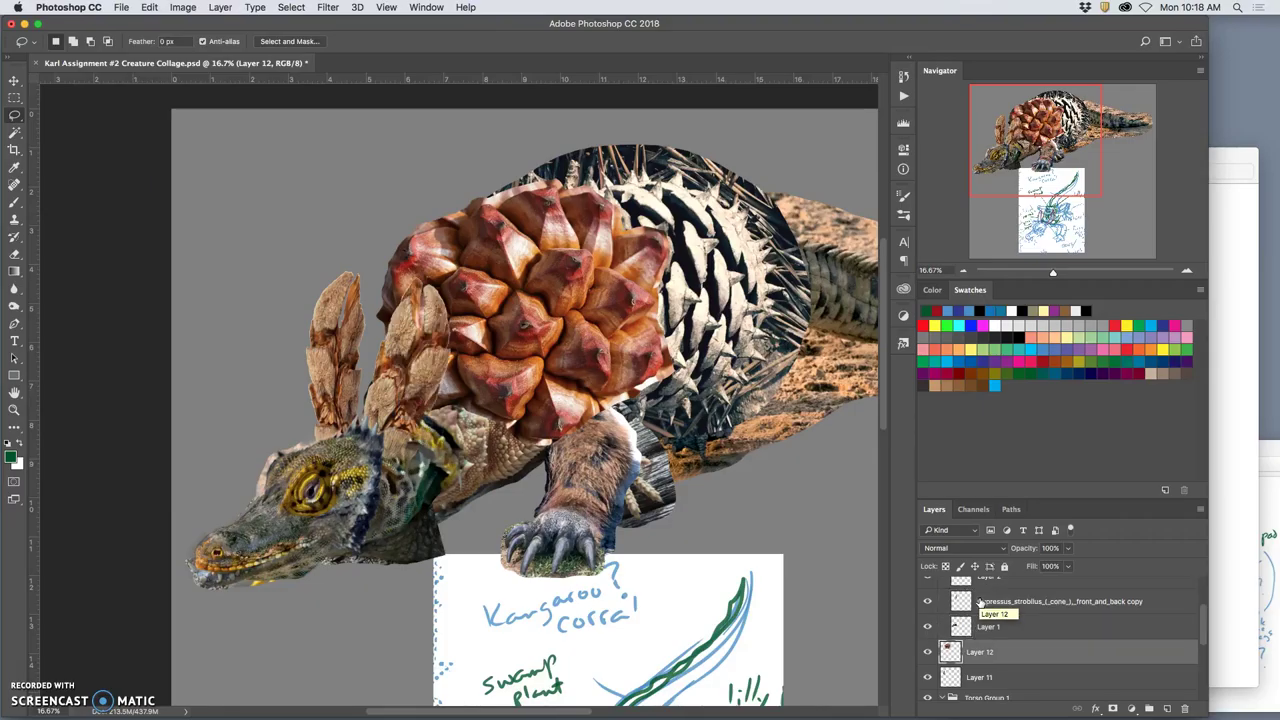
pyautogui.press('super+bracketleft')
pyautogui.press('super+bracketleft')
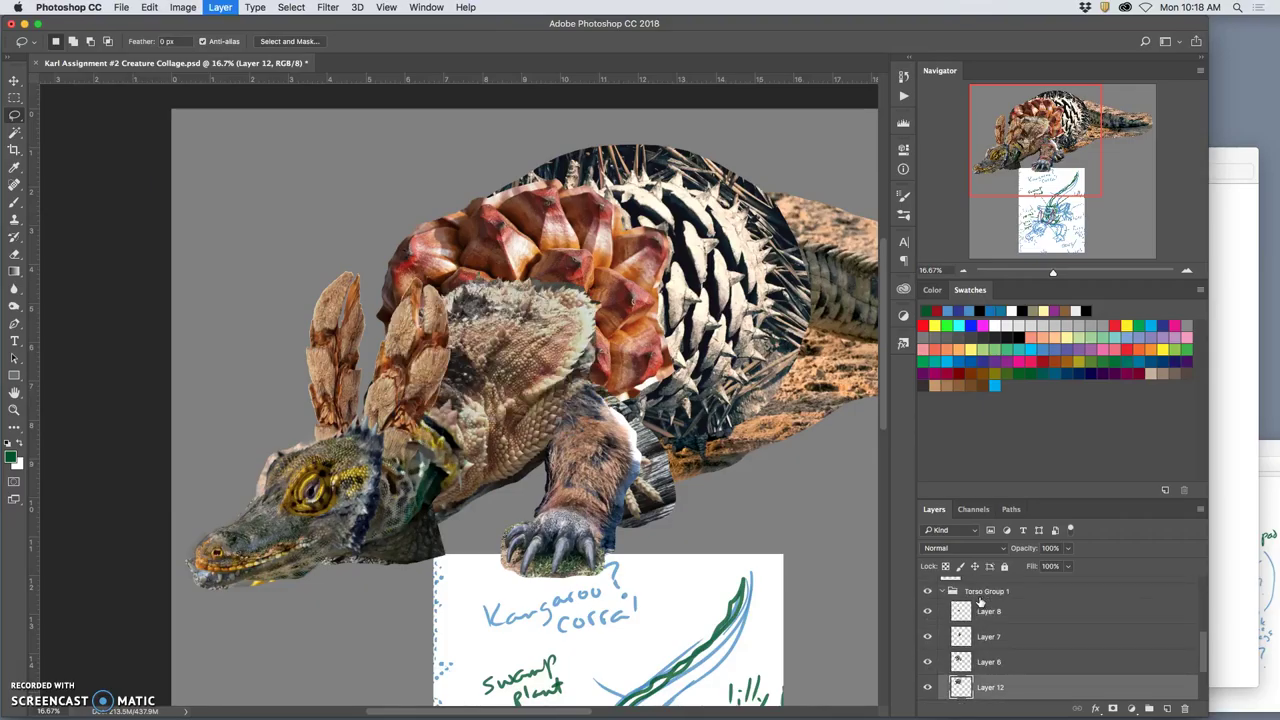
pyautogui.press('super+bracketright')
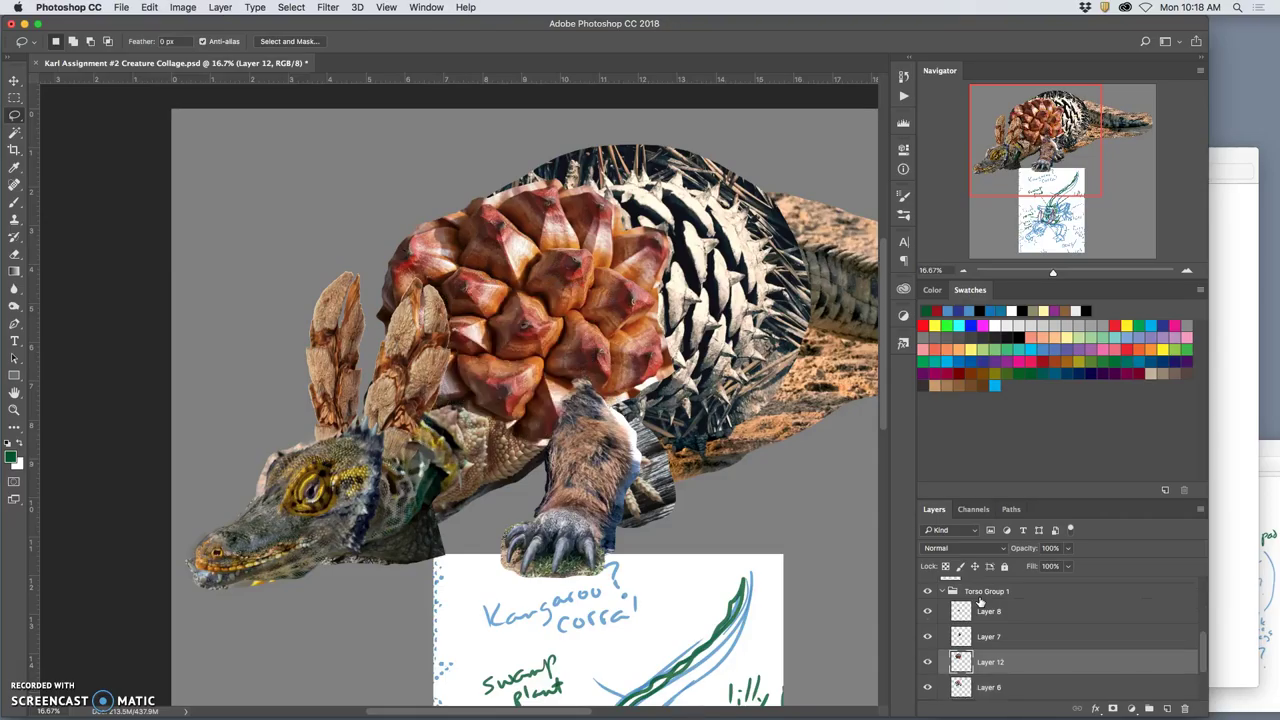
# Compare the cone on Layer 12 stacked below and above Layer 6, returning it above Layer 6
pyautogui.hscroll(2, 739, 448)
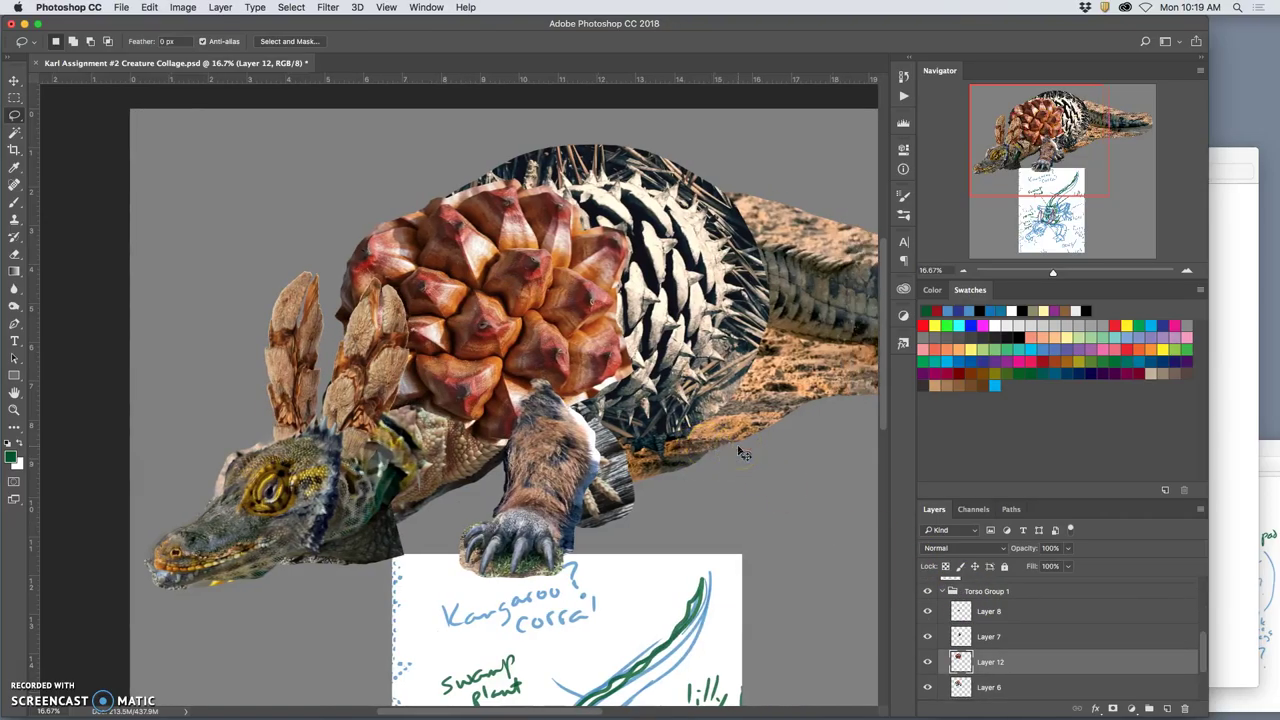
pyautogui.press('super+minus')
pyautogui.scroll(-1, 740, 452)
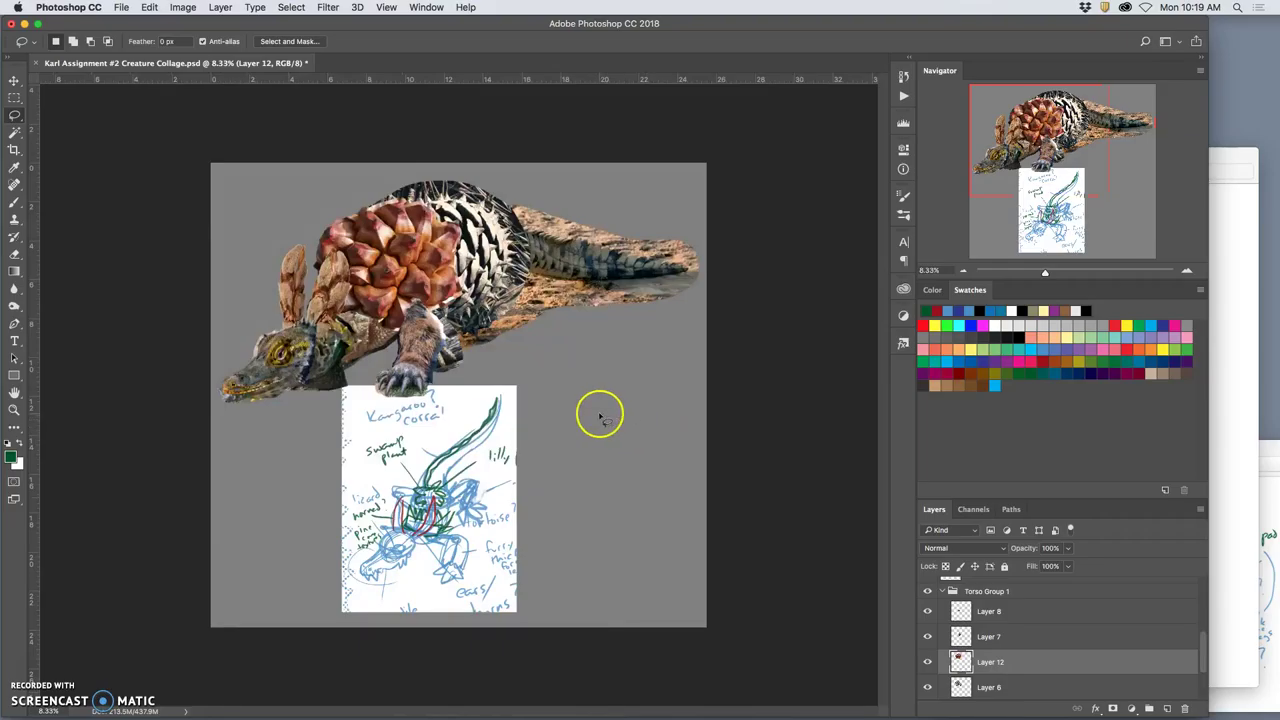
pyautogui.scroll(1, 430, 305)
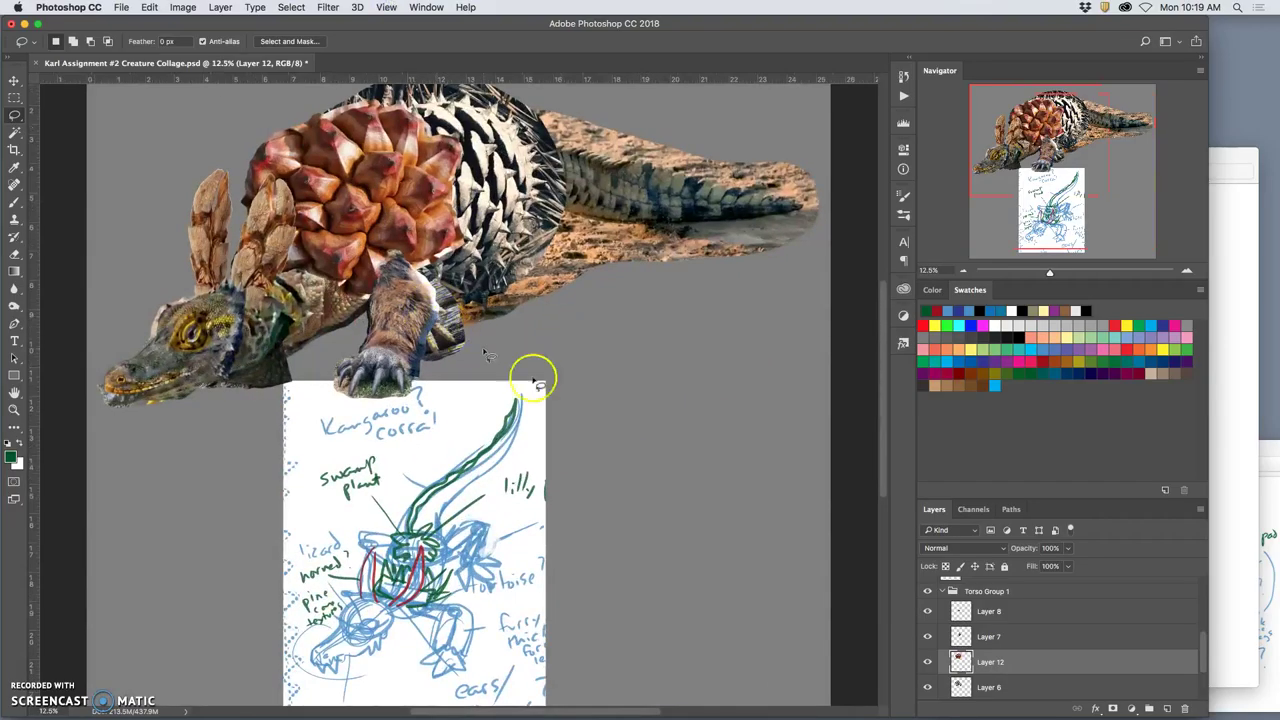
pyautogui.press('super+bracketleft')
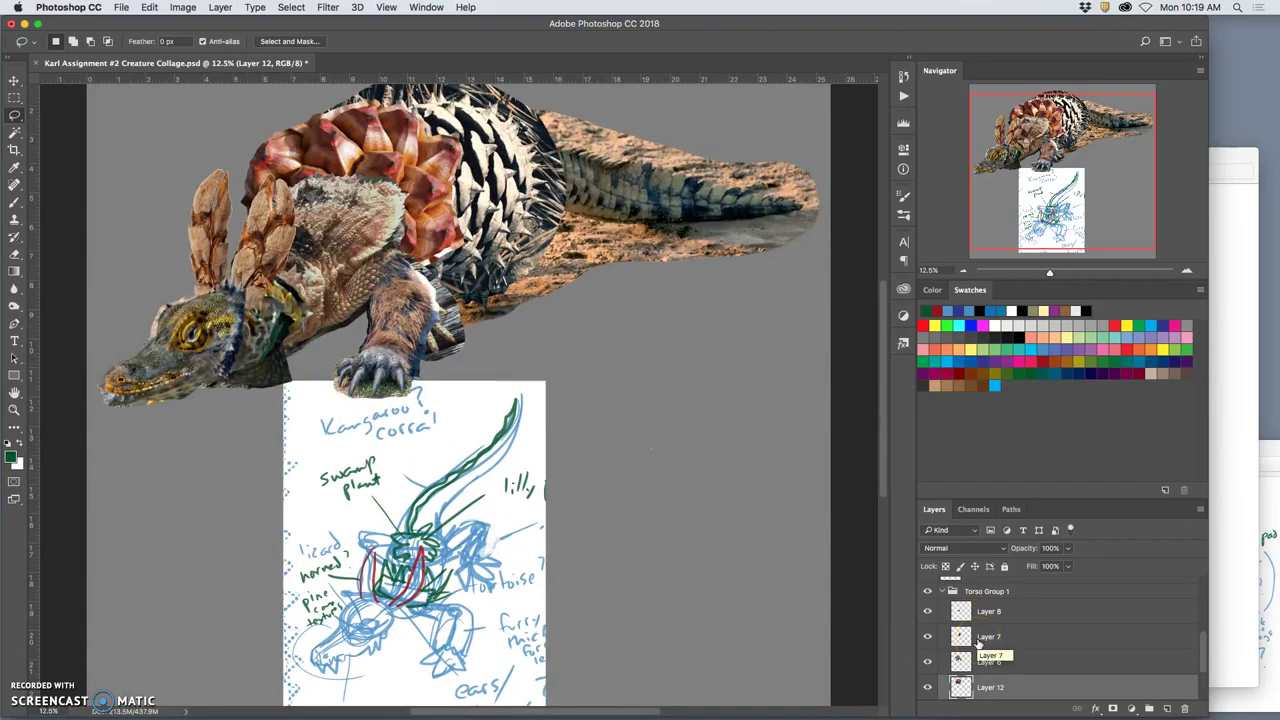
pyautogui.press('super+bracketright')
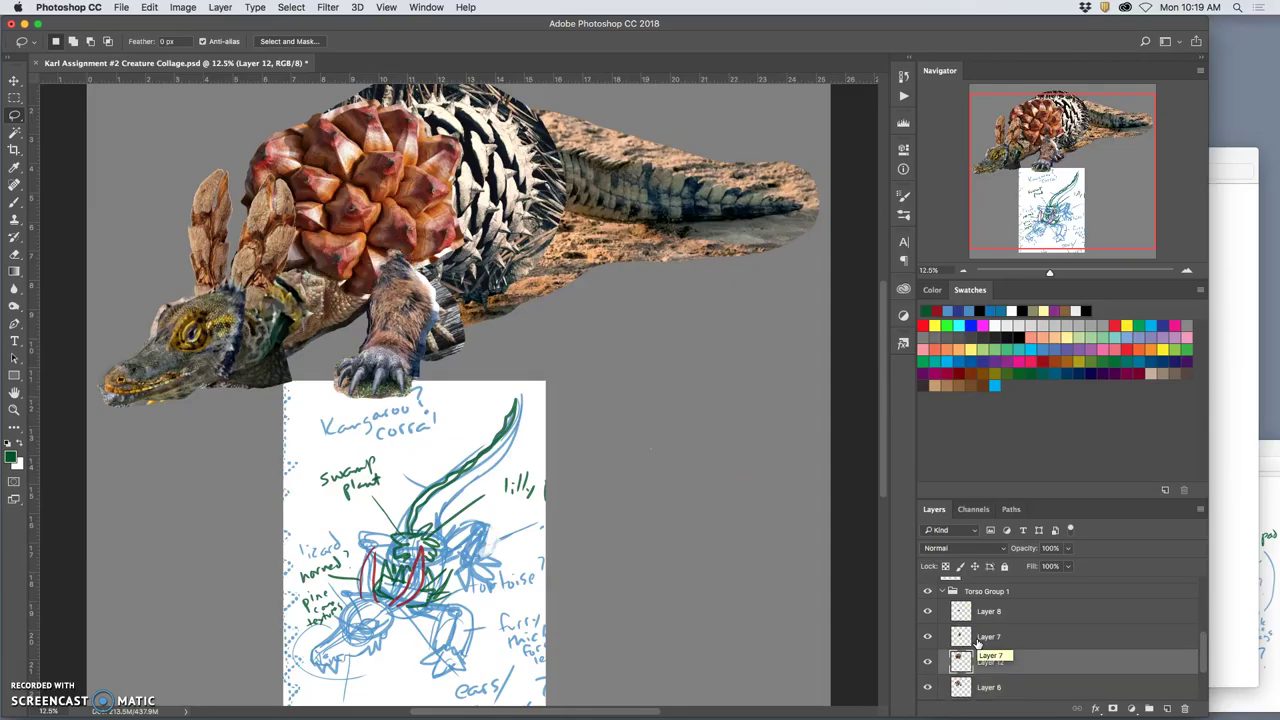
pyautogui.press('super+bracketleft')
pyautogui.press('super+bracketright')
# Lasso the partial cone scales beside the top of the furry front leg on Layer 12, delete them, and deselect
pyautogui.hscroll(-3, 783, 609)
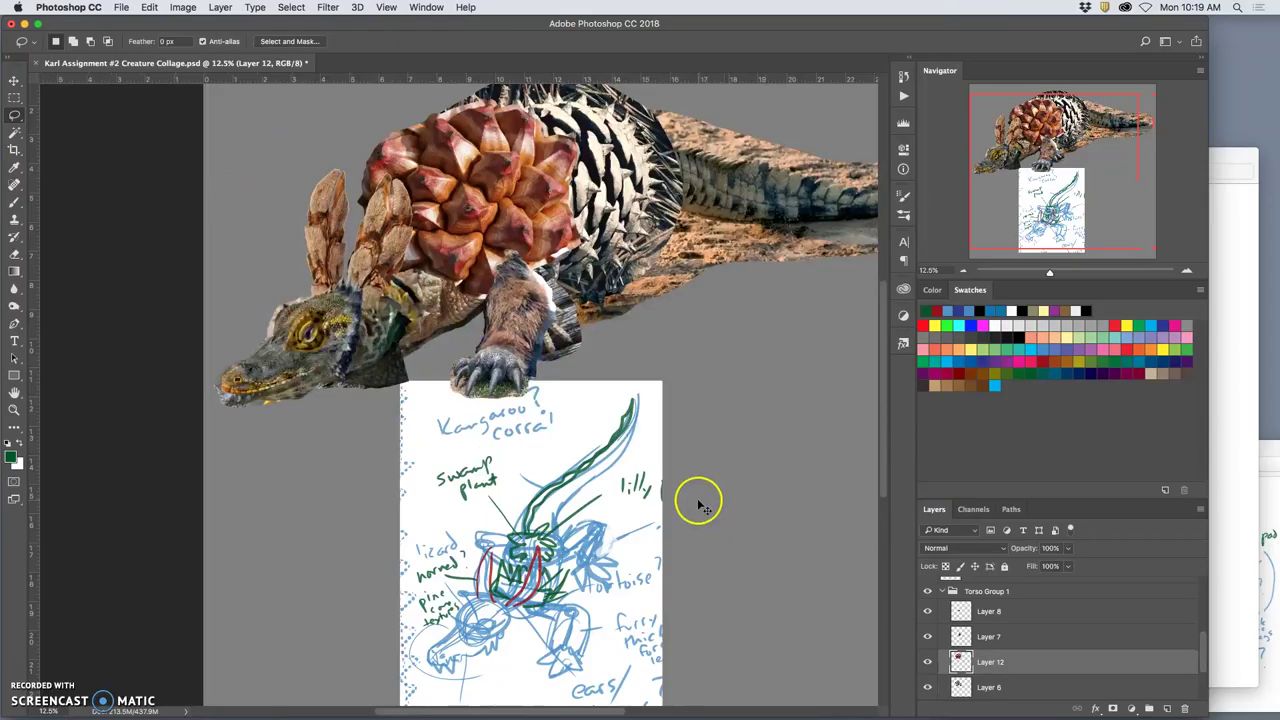
pyautogui.scroll(2, 570, 370)
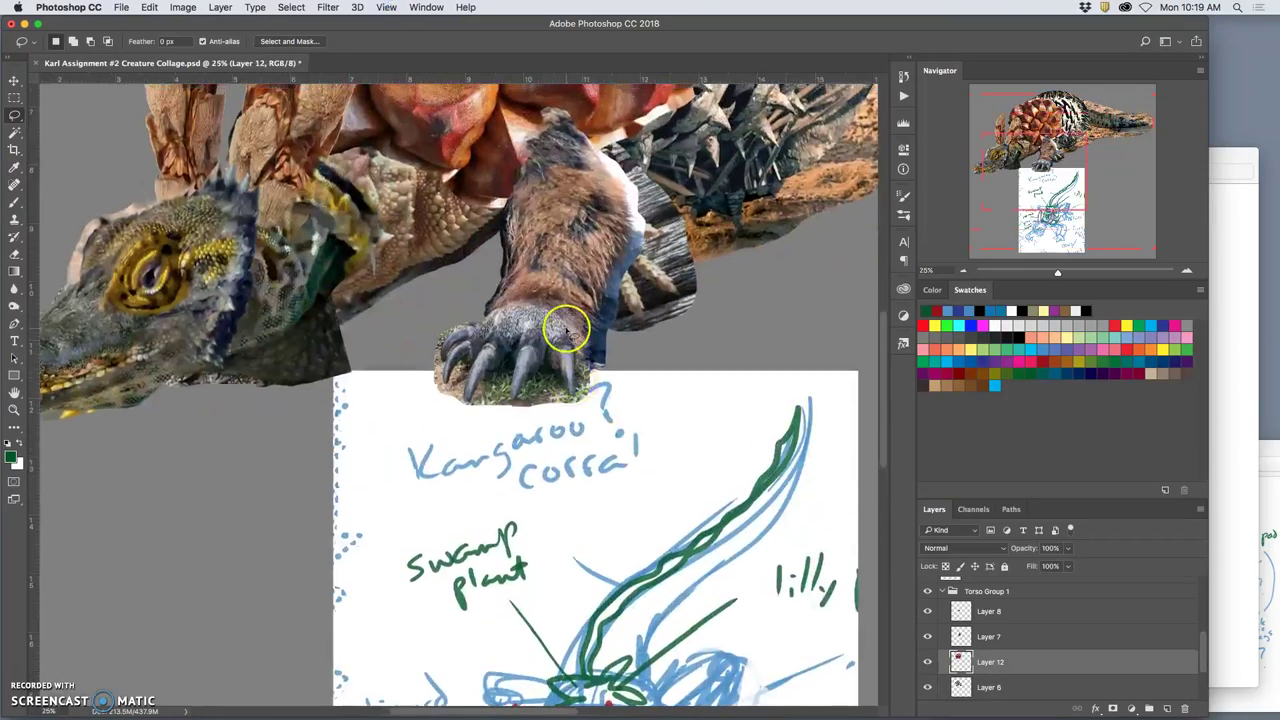
pyautogui.scroll(2, 567, 330)
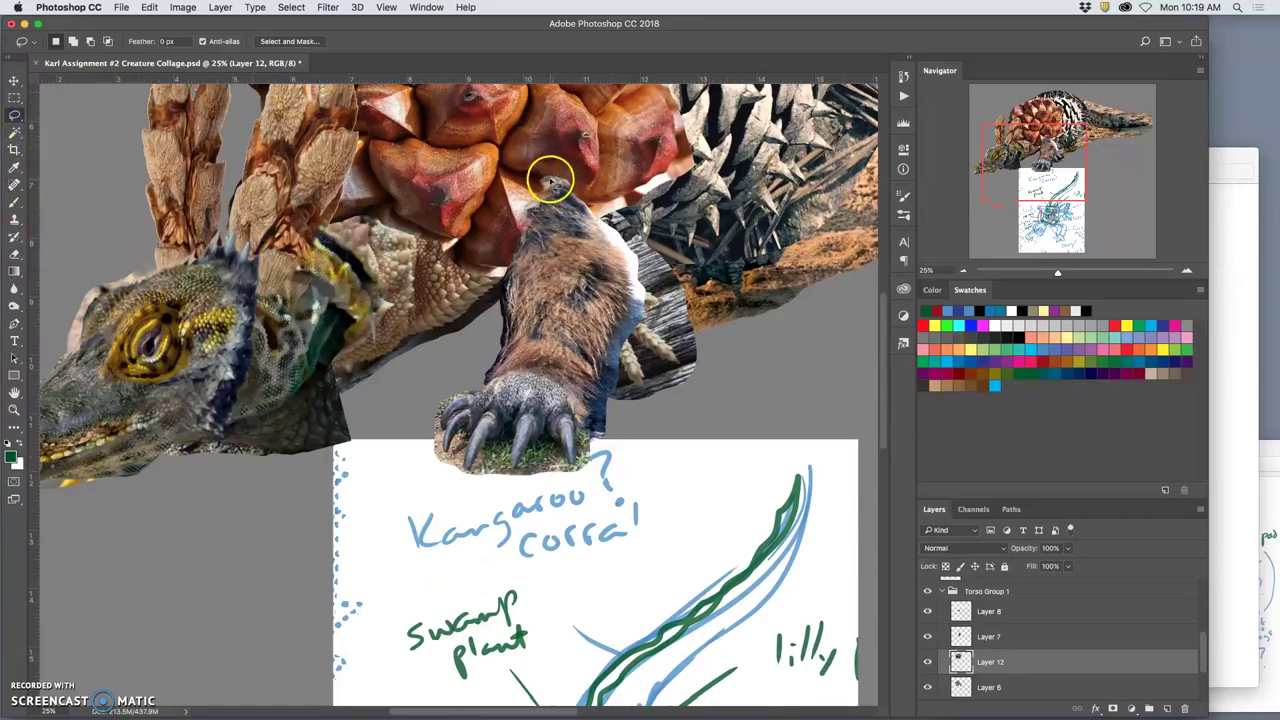
pyautogui.moveTo(540, 180)
pyautogui.mouseDown()
pyautogui.moveTo(498, 166)
pyautogui.moveTo(469, 242)
pyautogui.moveTo(436, 244)
pyautogui.moveTo(440, 275)
pyautogui.moveTo(482, 291)
pyautogui.moveTo(534, 269)
pyautogui.moveTo(556, 192)
pyautogui.mouseUp()
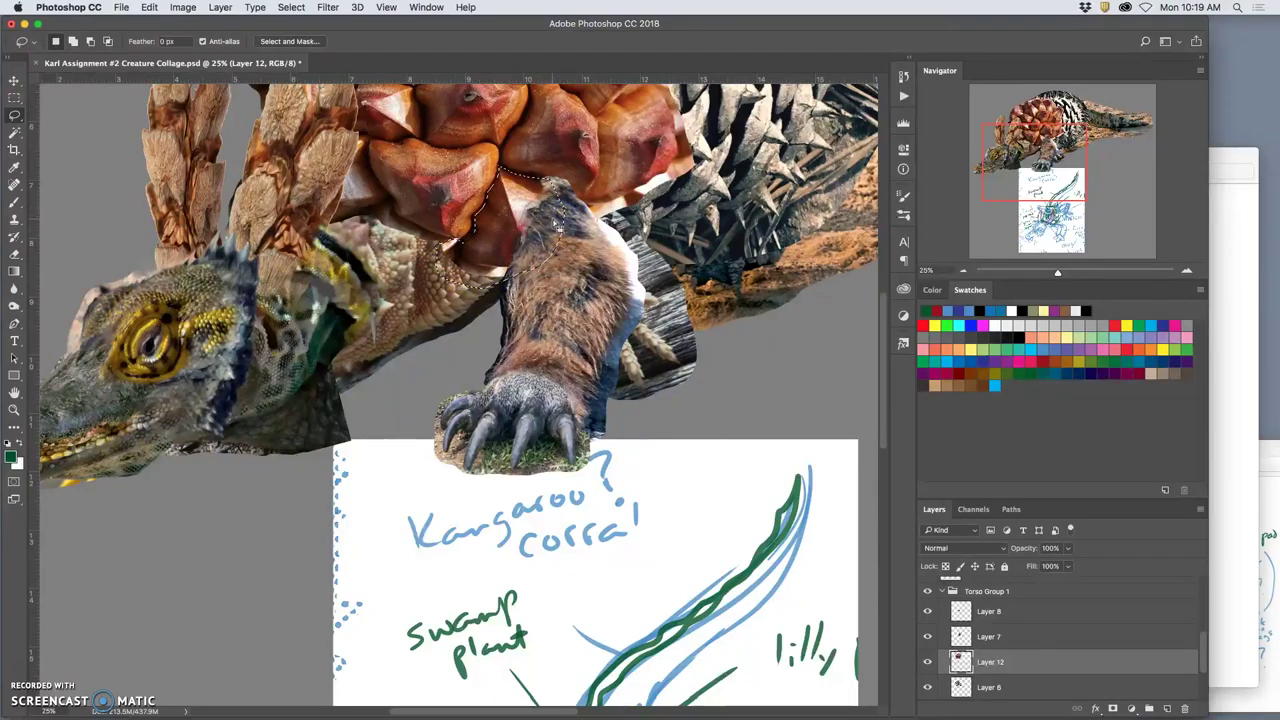
pyautogui.press('BackSpace')
pyautogui.press('super+d')
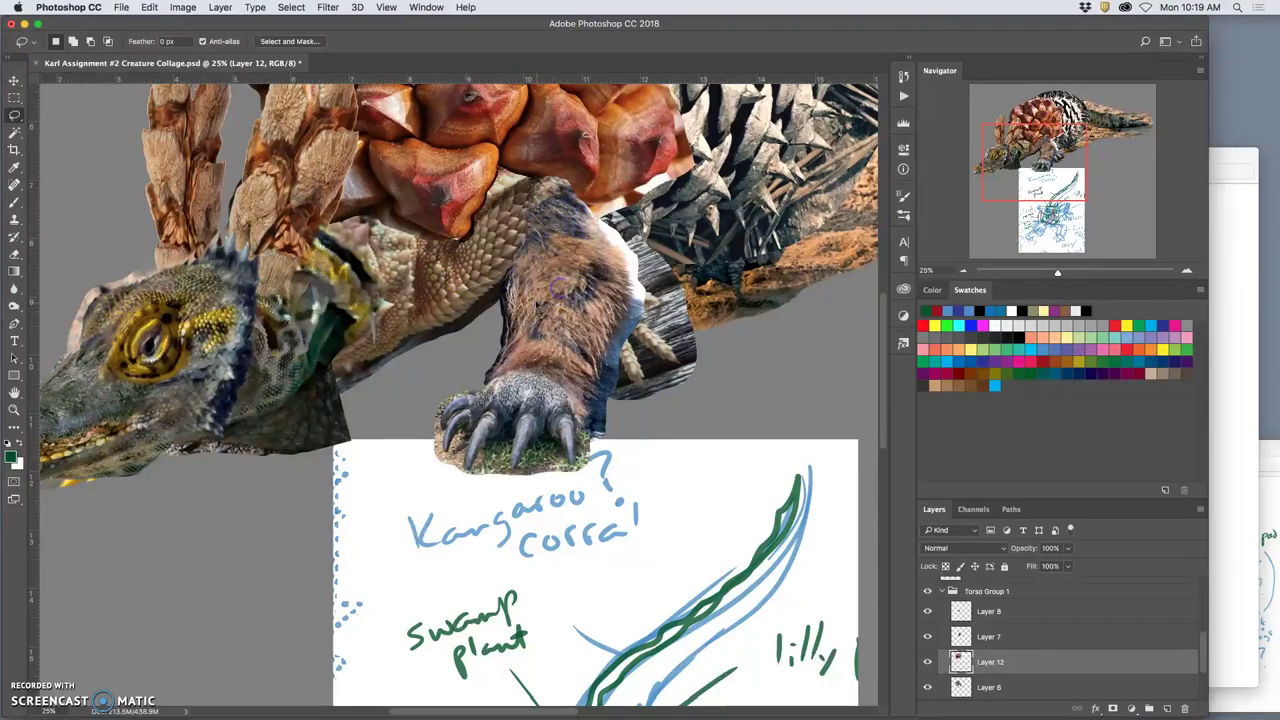
# Lasso the thin strip of cone along the top of the scaly neck on Layer 12, delete it, and deselect
pyautogui.moveTo(477, 222); pyautogui.dragTo(476, 228)
pyautogui.moveTo(380, 212)
pyautogui.mouseDown()
pyautogui.moveTo(342, 220)
pyautogui.moveTo(384, 243)
pyautogui.mouseUp()
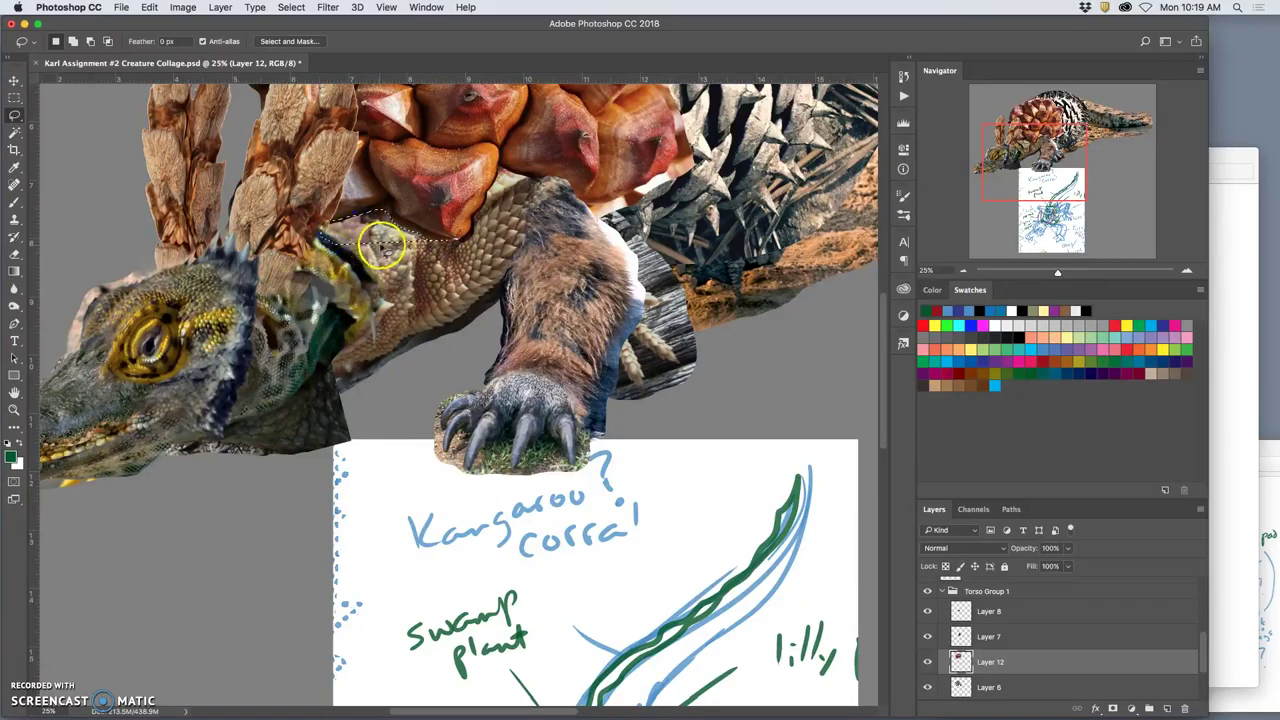
pyautogui.click(423, 281)
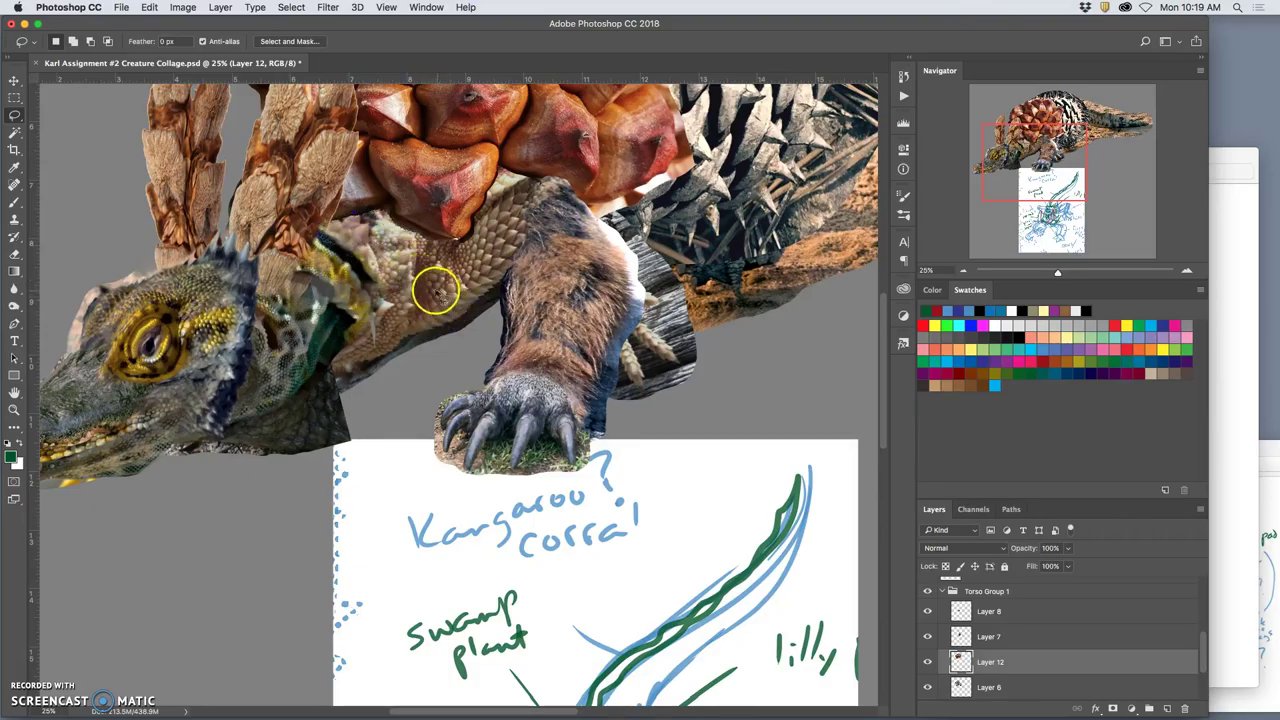
# Trace the red cone's upper-left outline along its scale tips, delete the ragged edge outside it, and deselect
pyautogui.moveTo(408, 268); pyautogui.dragTo(390, 436)
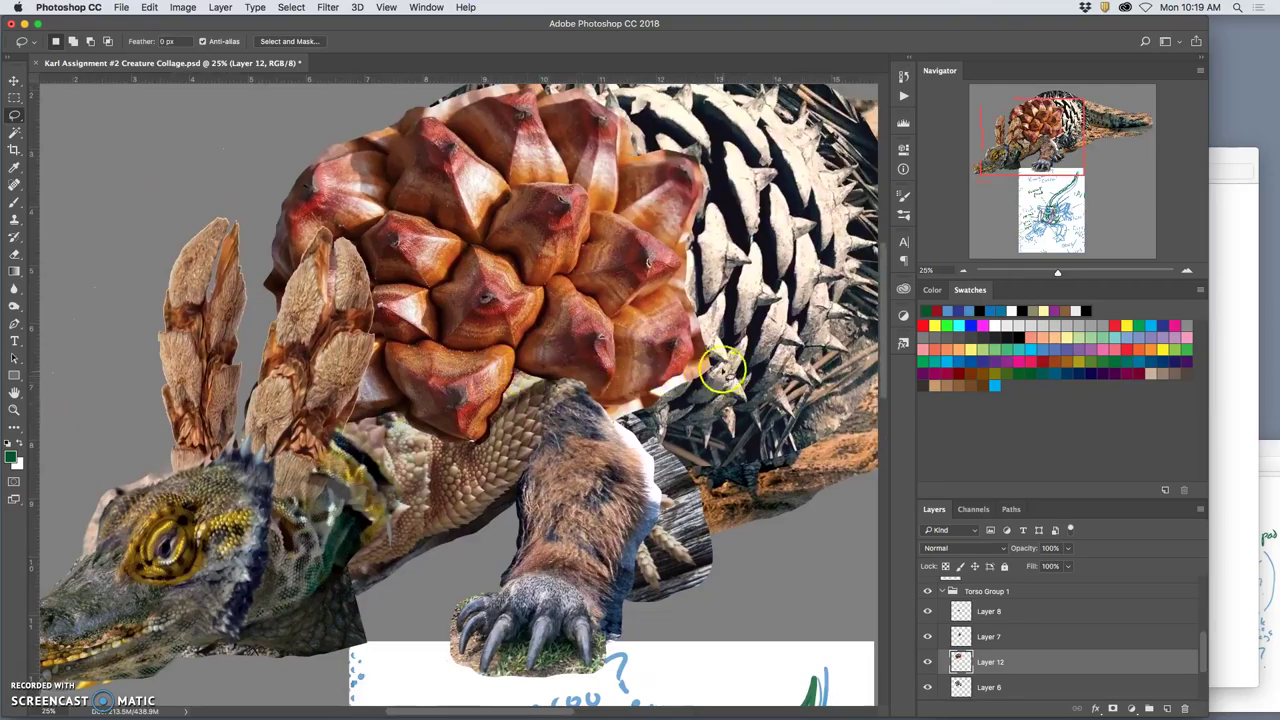
pyautogui.moveTo(668, 295); pyautogui.dragTo(673, 349)
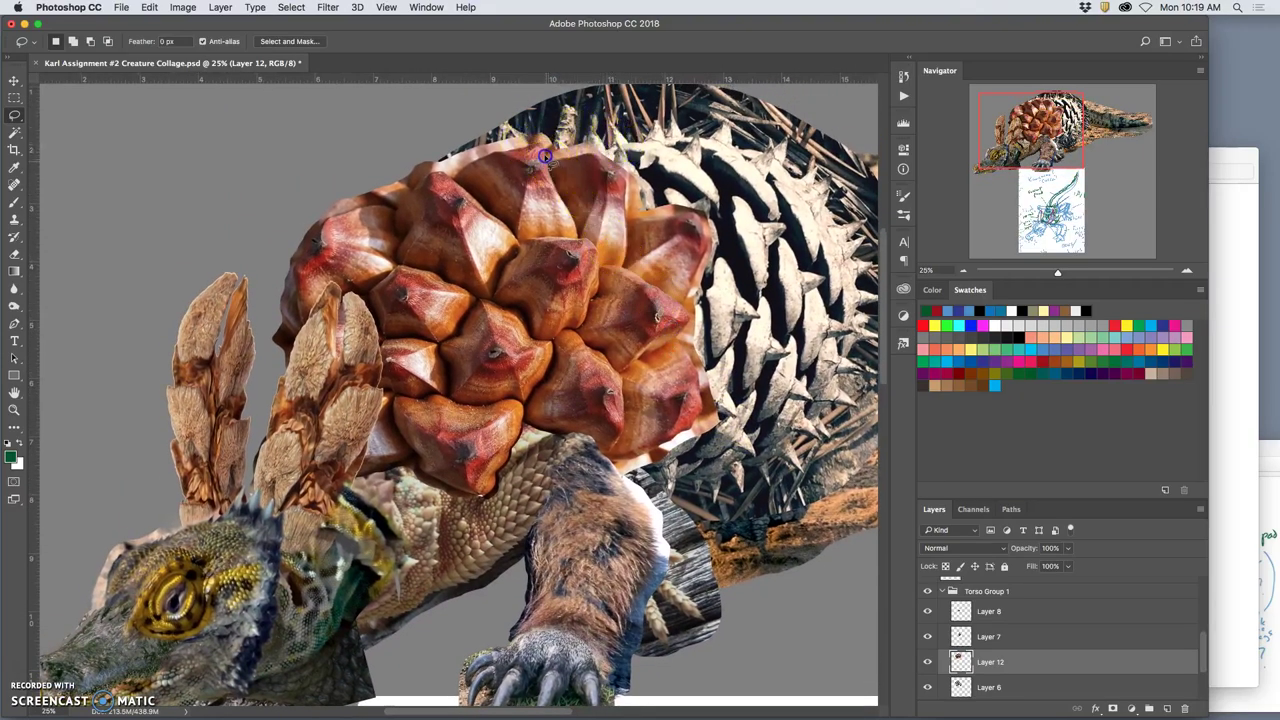
pyautogui.moveTo(545, 156)
pyautogui.mouseDown()
pyautogui.moveTo(542, 144)
pyautogui.moveTo(490, 152)
pyautogui.mouseUp()
pyautogui.moveTo(404, 201); pyautogui.dragTo(399, 208)
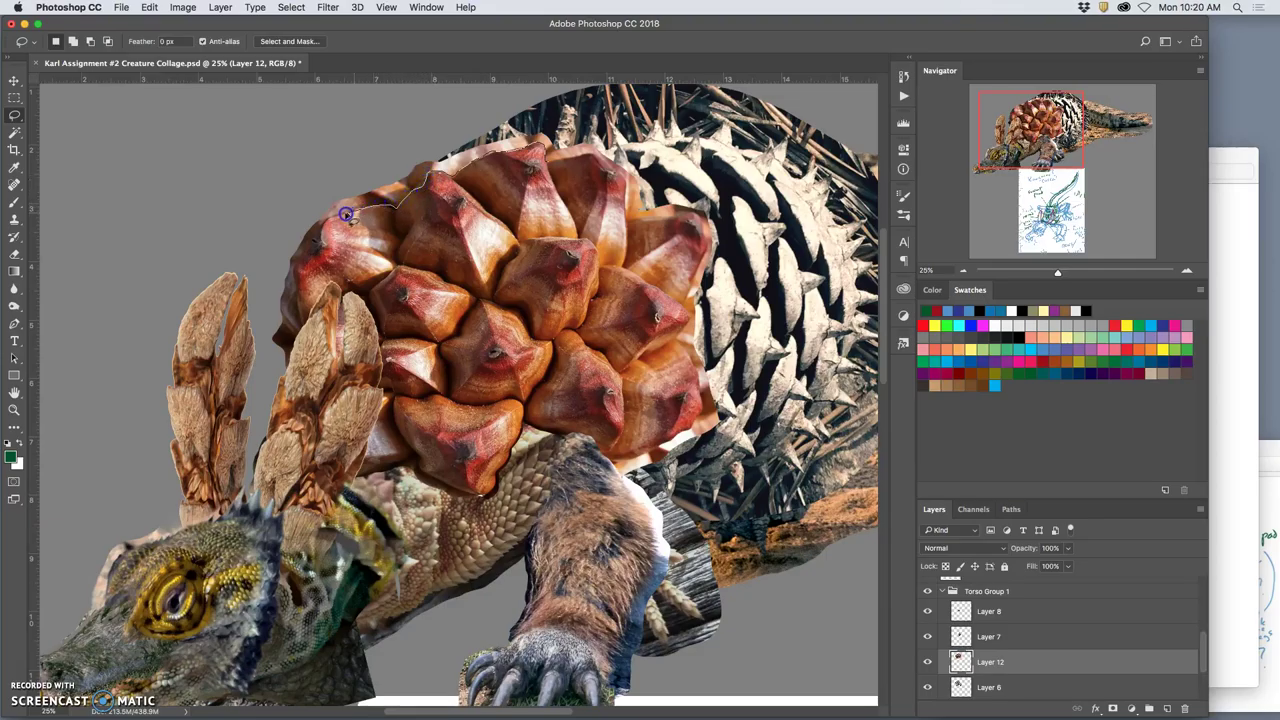
pyautogui.moveTo(335, 217); pyautogui.dragTo(323, 227)
pyautogui.moveTo(306, 346)
pyautogui.mouseDown()
pyautogui.moveTo(282, 389)
pyautogui.moveTo(261, 372)
pyautogui.moveTo(254, 247)
pyautogui.moveTo(307, 153)
pyautogui.moveTo(390, 102)
pyautogui.moveTo(482, 82)
pyautogui.moveTo(572, 90)
pyautogui.moveTo(576, 128)
pyautogui.mouseUp()
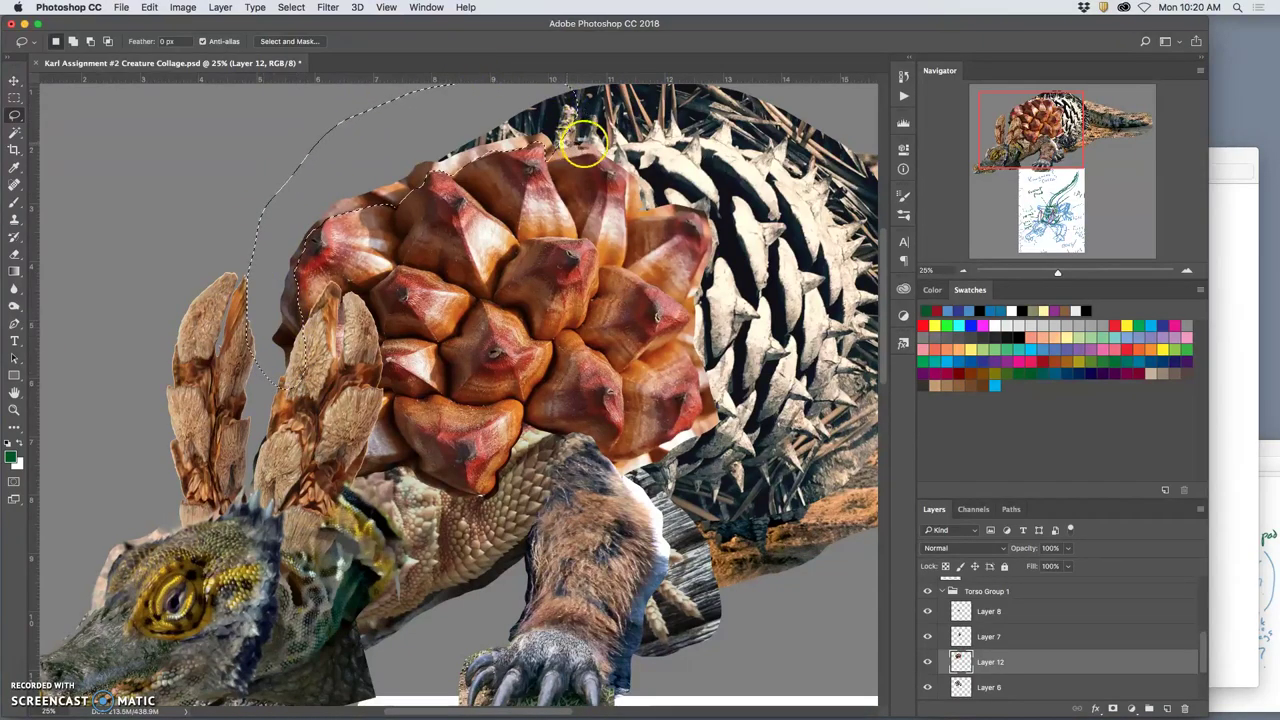
pyautogui.press('Delete')
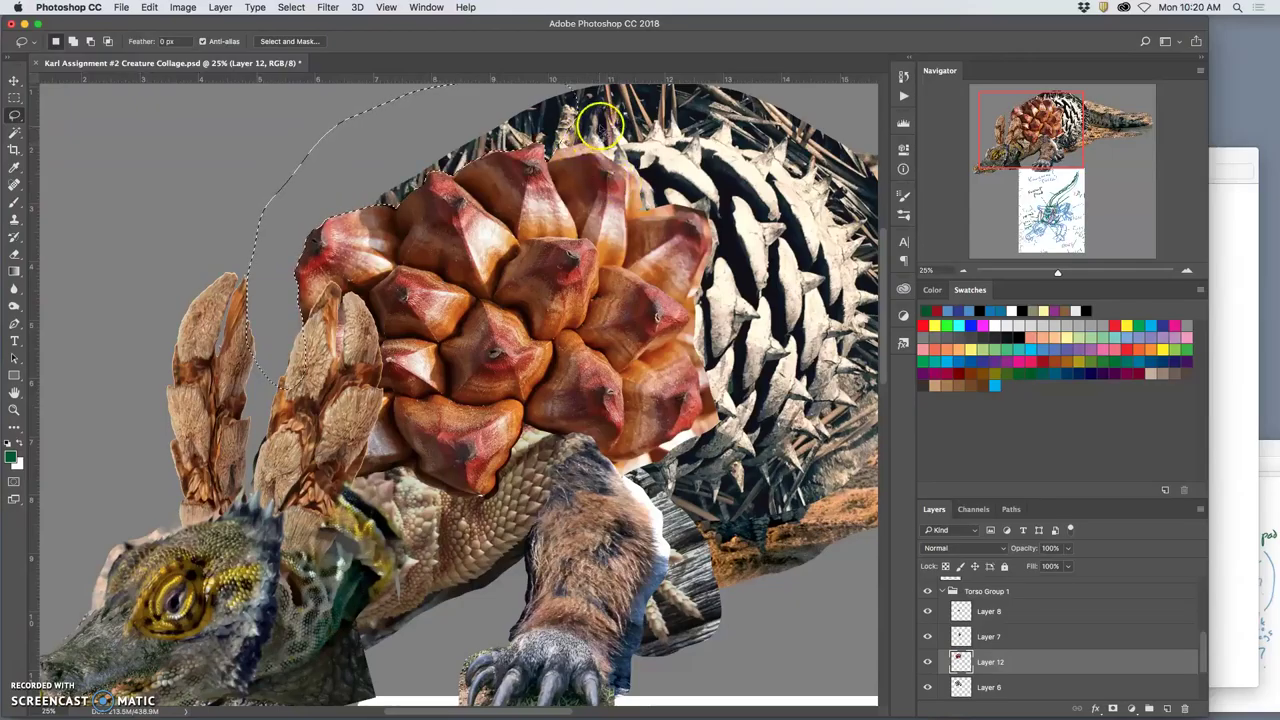
pyautogui.press('super+d')
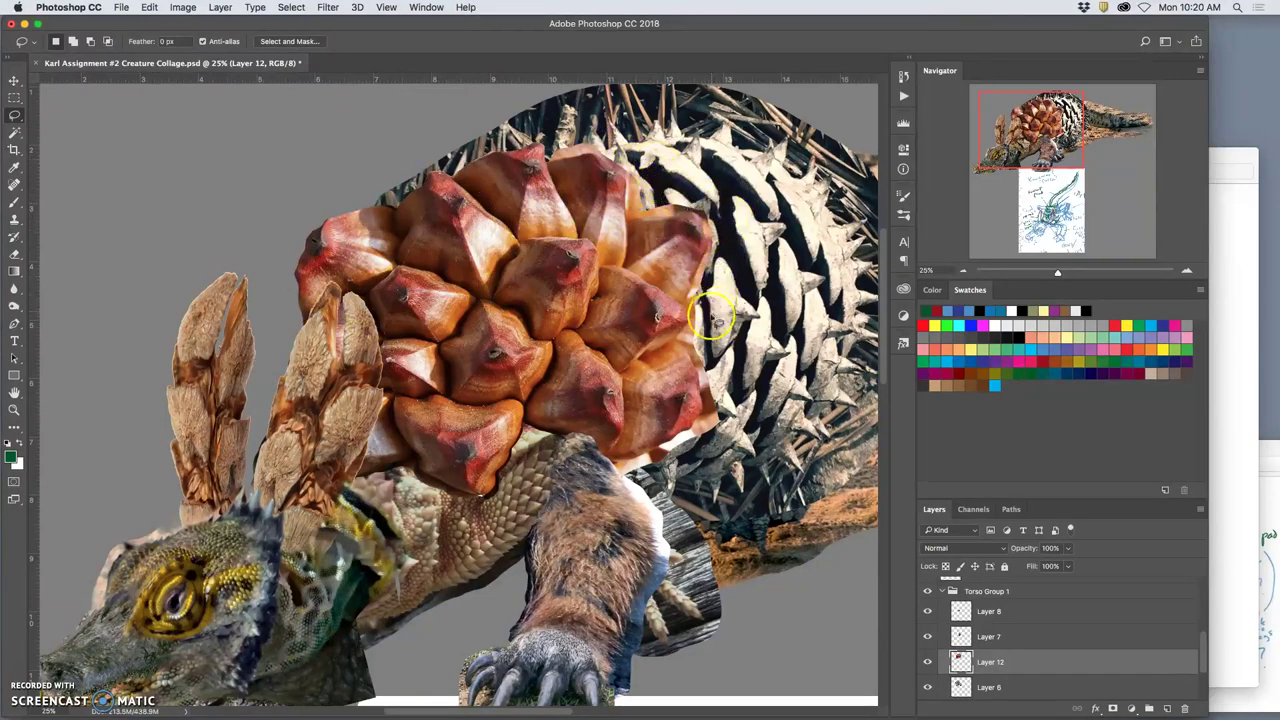
# Trace the red cone's right-hand outline from its top scale down to the leg, delete the excess outside it, and deselect
pyautogui.rightClick(598, 484)
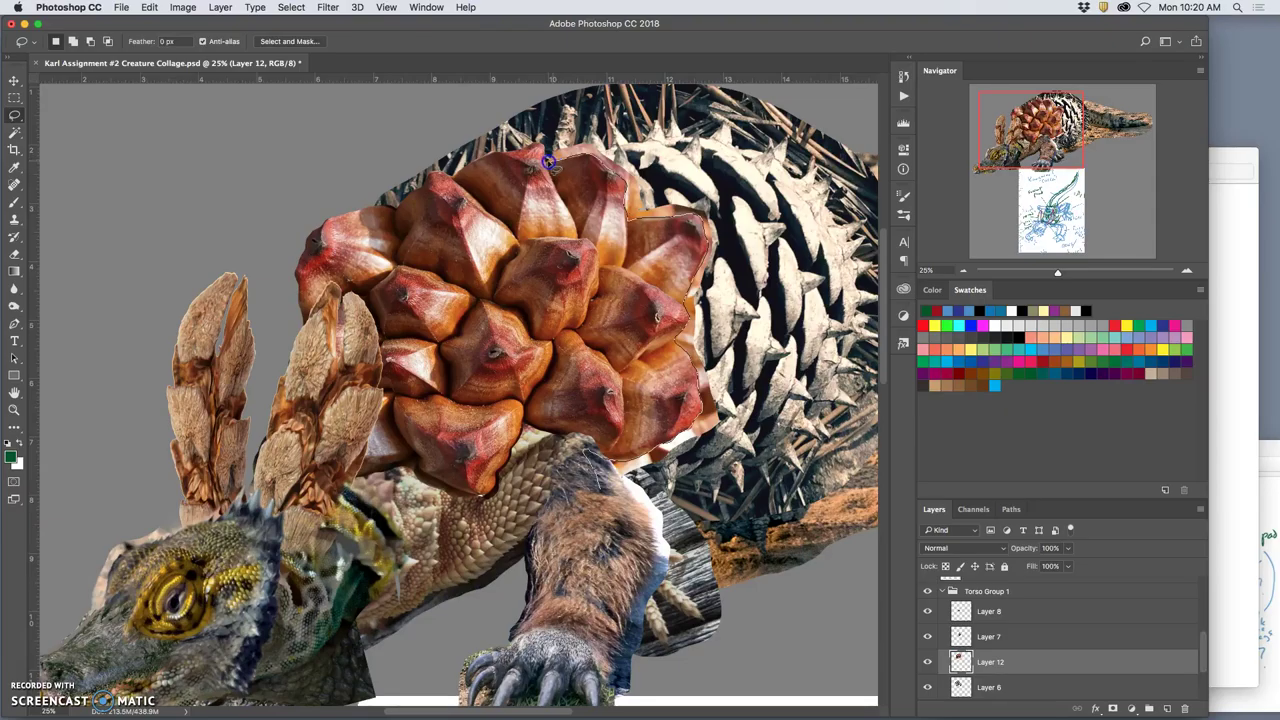
pyautogui.moveTo(566, 131)
pyautogui.mouseDown()
pyautogui.moveTo(613, 124)
pyautogui.moveTo(688, 141)
pyautogui.moveTo(750, 196)
pyautogui.moveTo(751, 420)
pyautogui.moveTo(704, 487)
pyautogui.moveTo(642, 514)
pyautogui.mouseUp()
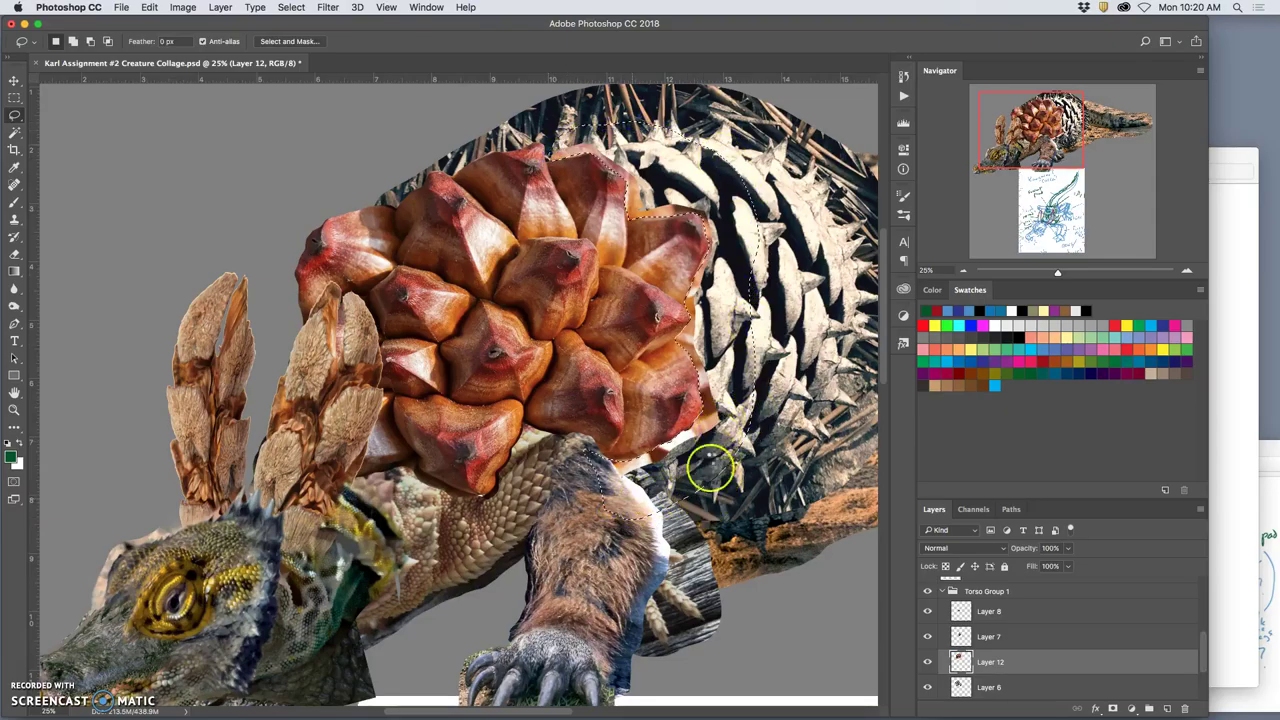
pyautogui.click(708, 460)
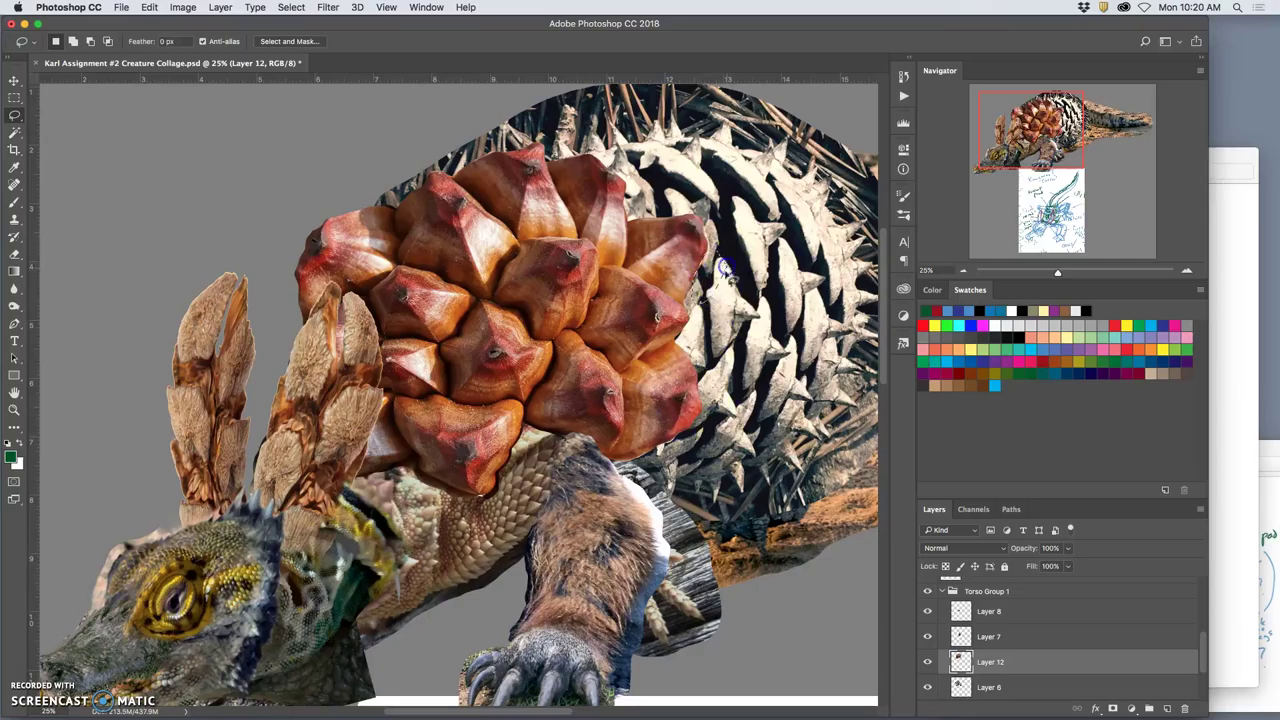
pyautogui.press('super+d')
# Use the Eraser to soften the cone's lower edge where it meets the neck scales, undoing one stray stroke
pyautogui.press('super+minus')
pyautogui.press('super+minus')
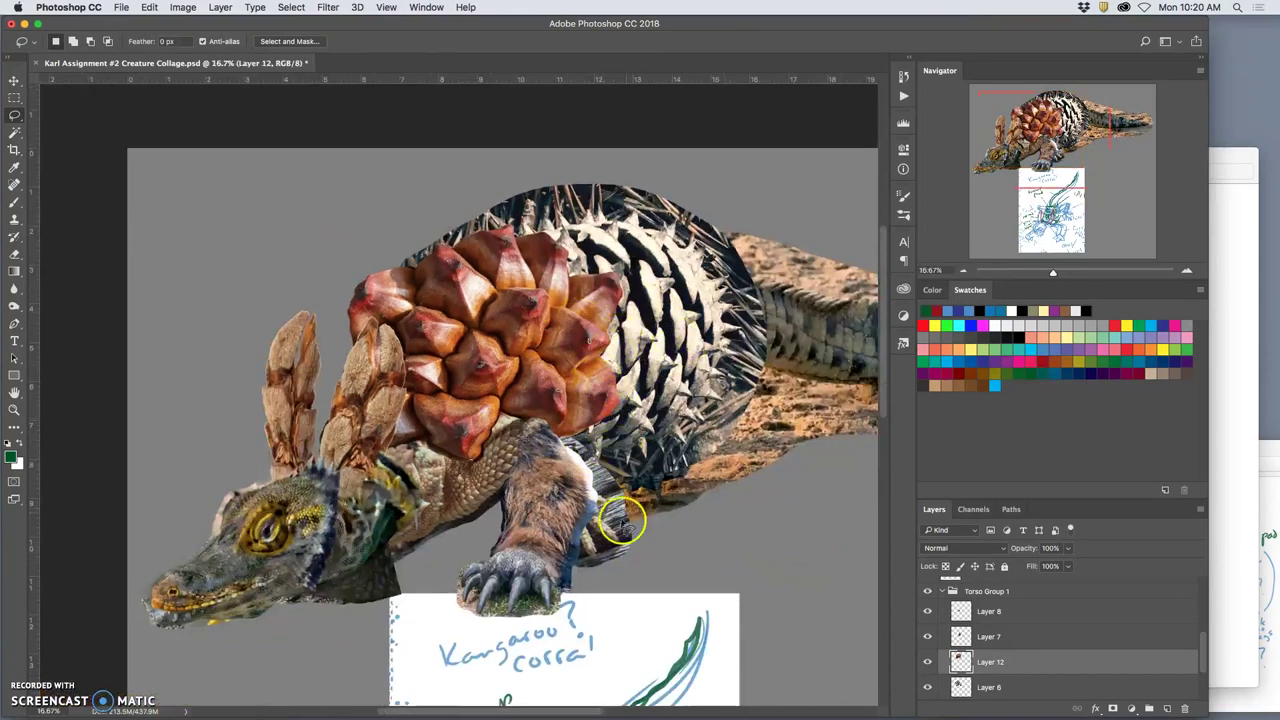
pyautogui.press('super+minus')
pyautogui.press('super+plus')
pyautogui.press('super+plus')
pyautogui.press('super+plus')
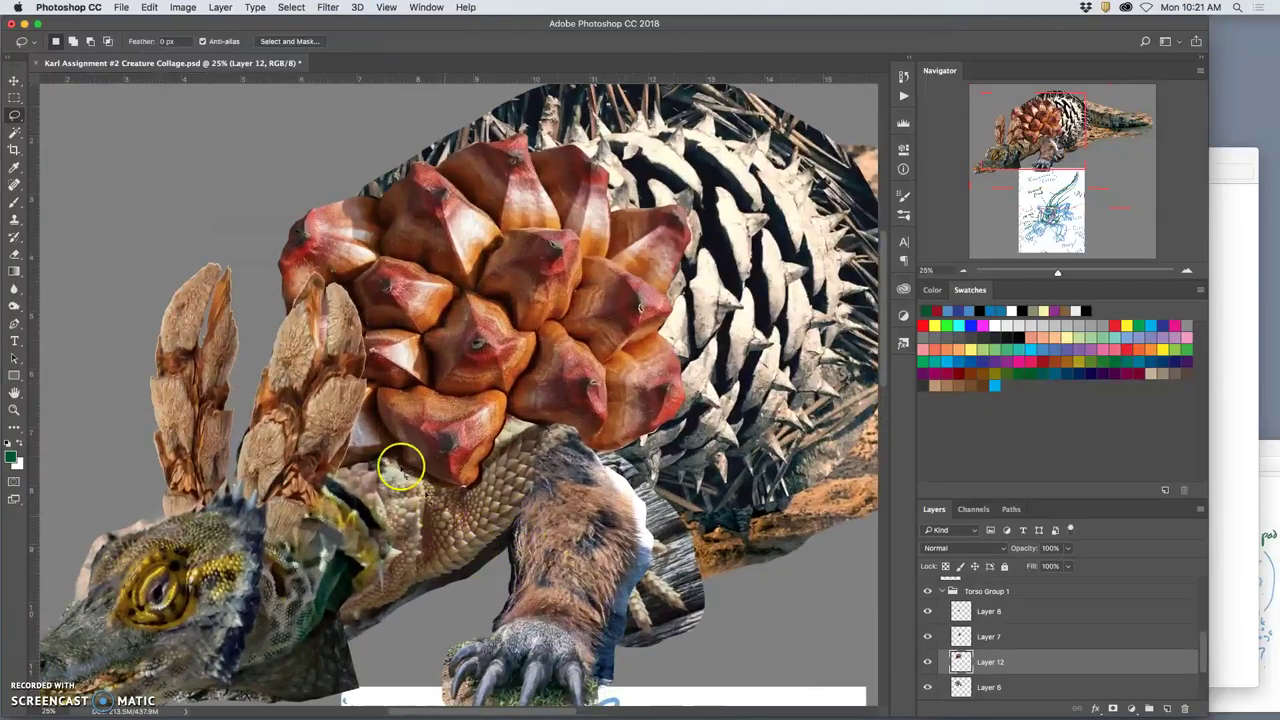
pyautogui.click(14, 253)
pyautogui.moveTo(410, 488)
pyautogui.mouseDown()
pyautogui.moveTo(392, 461)
pyautogui.moveTo(350, 470)
pyautogui.mouseUp()
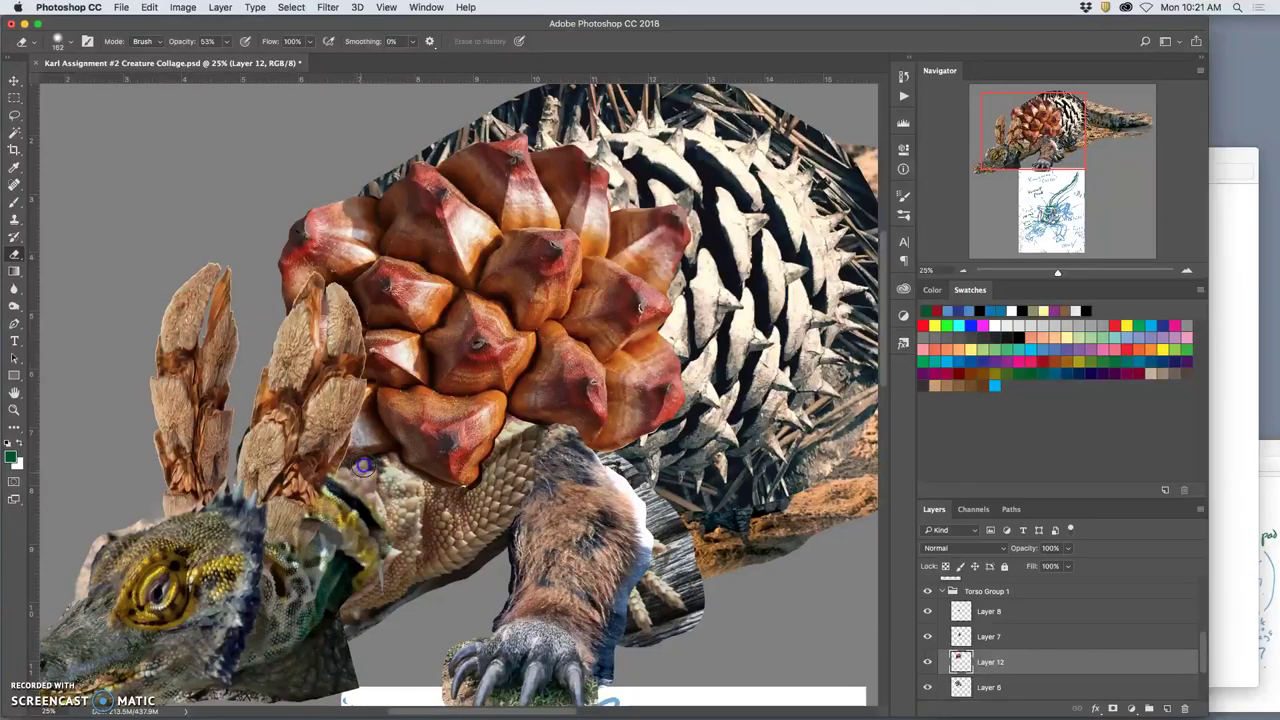
pyautogui.moveTo(363, 467)
pyautogui.mouseDown()
pyautogui.moveTo(457, 496)
pyautogui.moveTo(491, 451)
pyautogui.mouseUp()
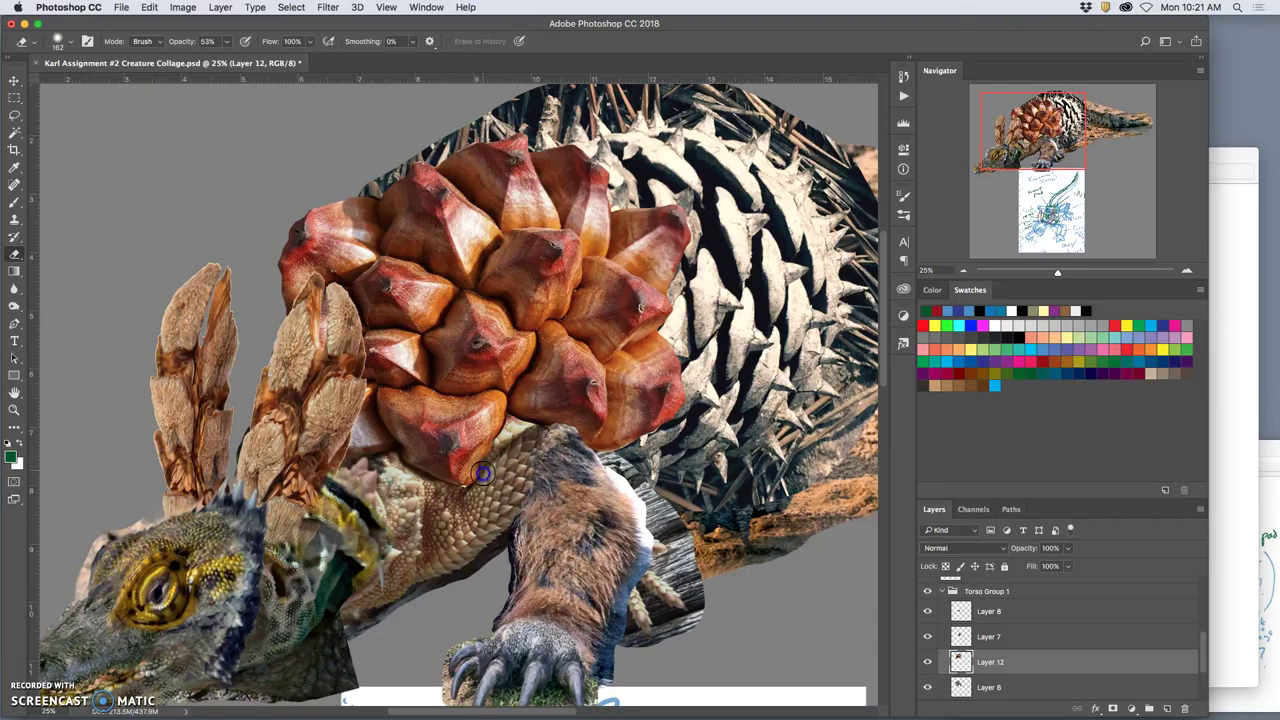
pyautogui.moveTo(474, 492); pyautogui.dragTo(469, 523)
pyautogui.click(491, 499)
pyautogui.press('super+z')
pyautogui.moveTo(506, 455); pyautogui.dragTo(508, 427)
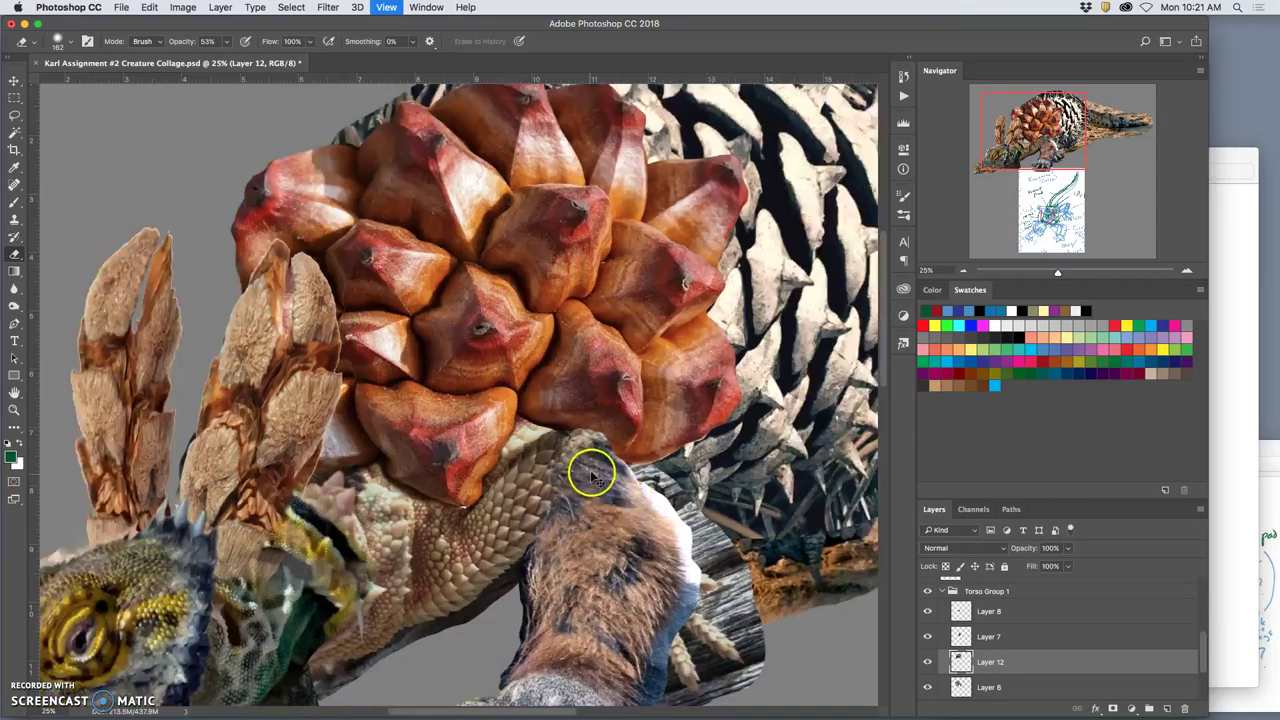
# Erase along the cone's lower edge where it meets the top of the furry front leg on Layer 12
pyautogui.press('super+equal')
pyautogui.press('super+equal')
pyautogui.moveTo(627, 457)
pyautogui.mouseDown()
pyautogui.moveTo(554, 434)
pyautogui.moveTo(656, 467)
pyautogui.moveTo(564, 454)
pyautogui.moveTo(540, 498)
pyautogui.moveTo(534, 486)
pyautogui.moveTo(526, 496)
pyautogui.moveTo(547, 456)
pyautogui.moveTo(519, 515)
pyautogui.moveTo(641, 464)
pyautogui.moveTo(682, 486)
pyautogui.moveTo(614, 466)
pyautogui.mouseUp()
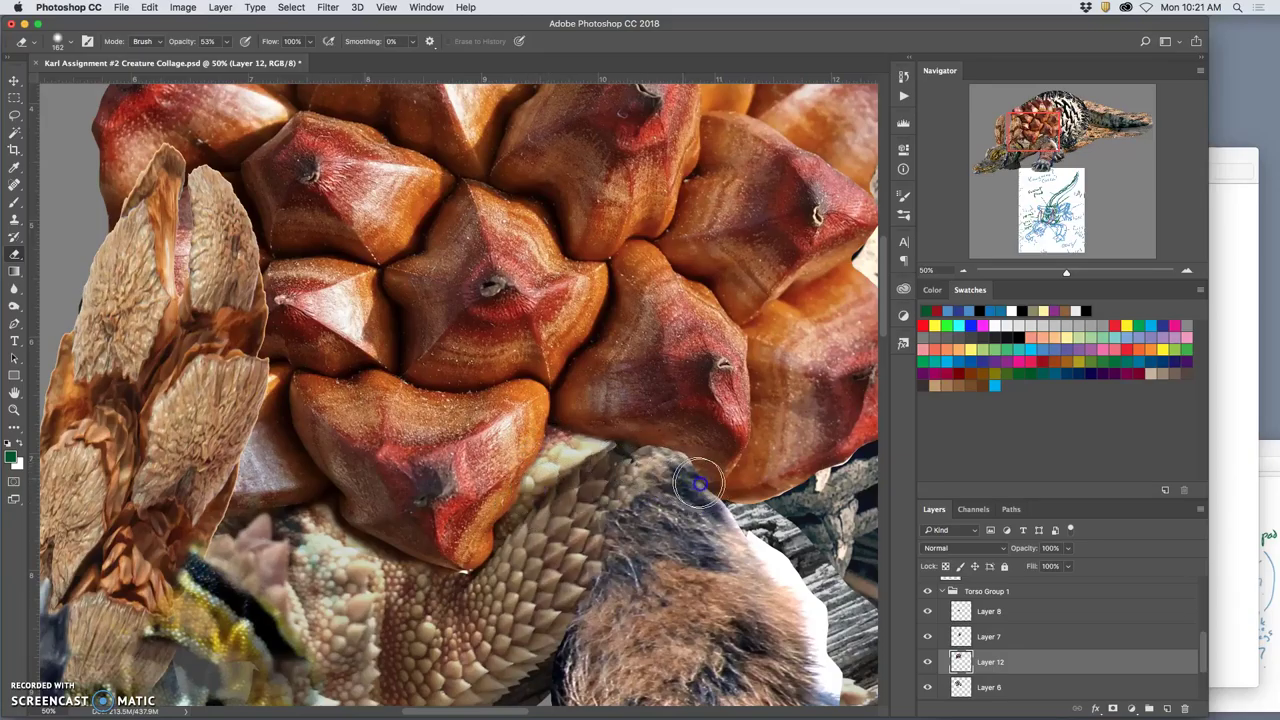